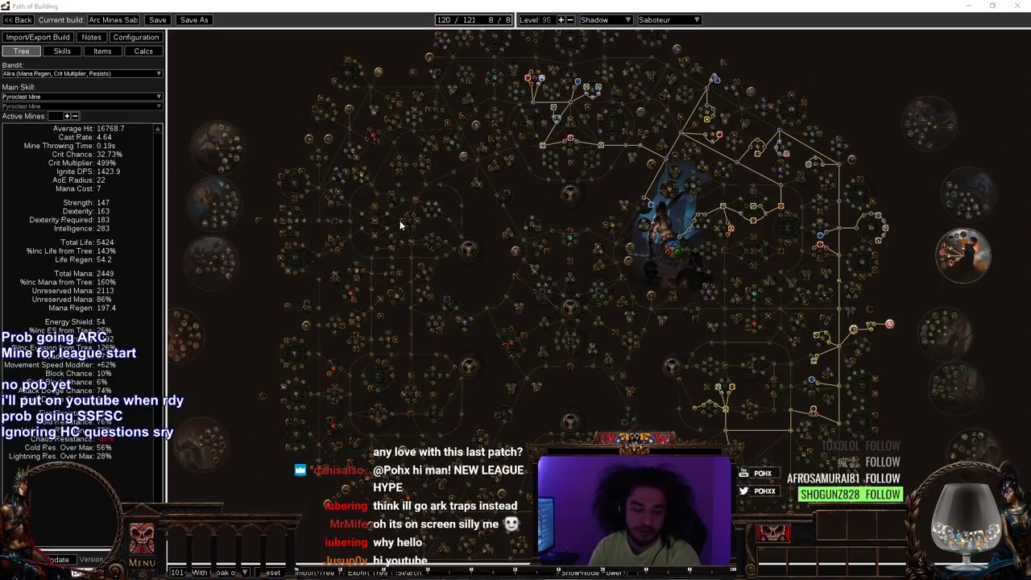
- Look over the whole allocated passive tree of the Arc Mines Saboteur build, including the Shadow start and the ascendancy
{"action": "left_click_drag", "start_coordinate": [486, 300], "coordinate": [357, 184]}
{"action": "scroll", "coordinate": [416, 377], "scroll_direction": "down", "scroll_amount": 1}
{"action": "left_click_drag", "start_coordinate": [440, 93], "coordinate": [458, 162]}
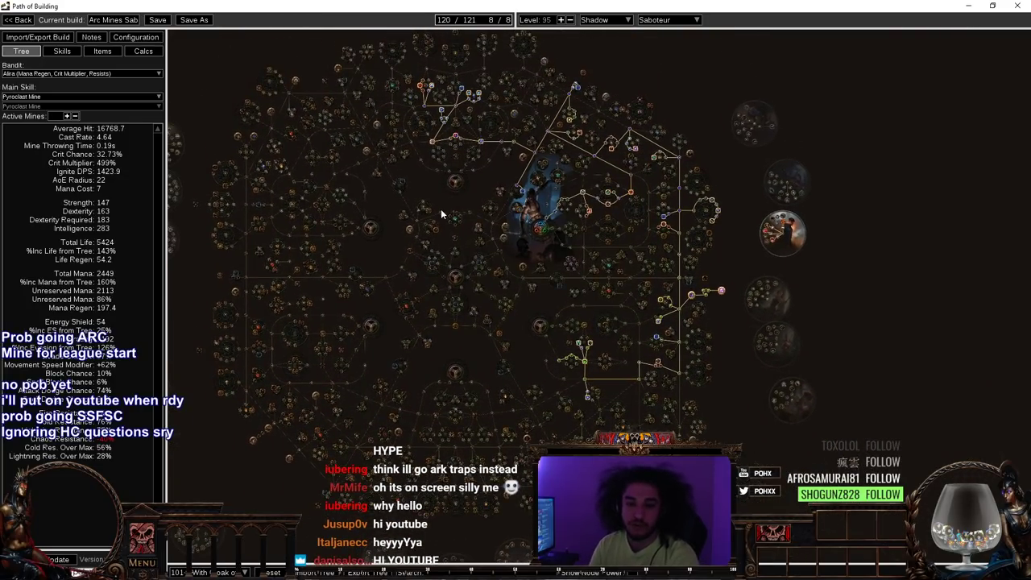
{"action": "left_click_drag", "start_coordinate": [441, 209], "coordinate": [455, 239]}
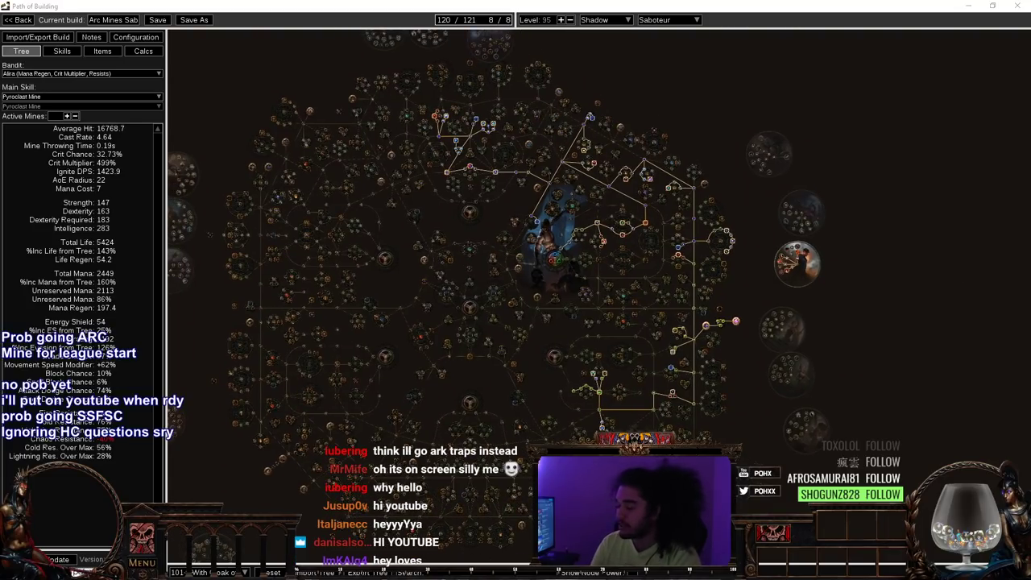
{"action": "left_click_drag", "start_coordinate": [215, 249], "coordinate": [177, 264]}
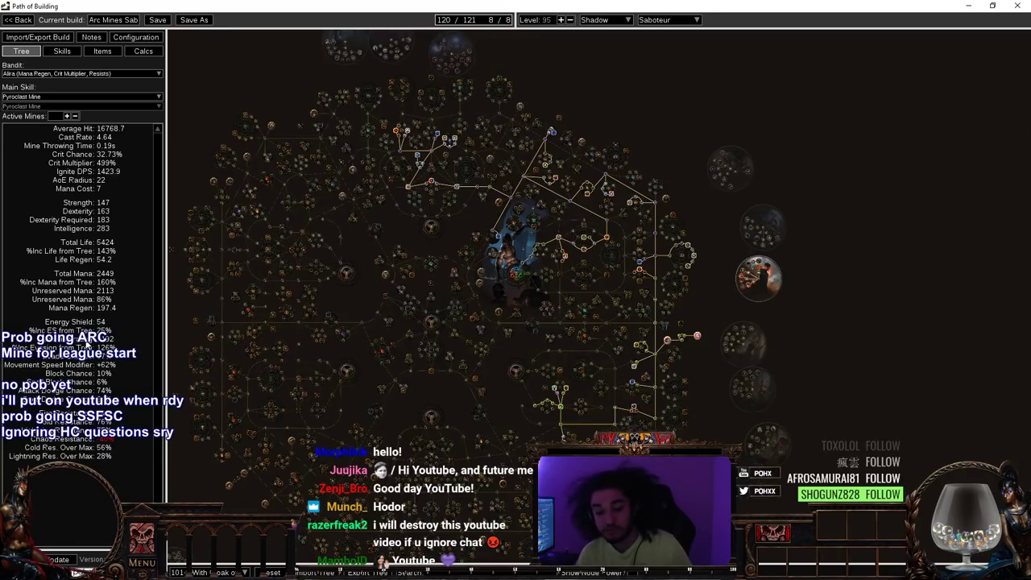
{"action": "scroll", "coordinate": [660, 185], "scroll_direction": "up", "scroll_amount": 3}
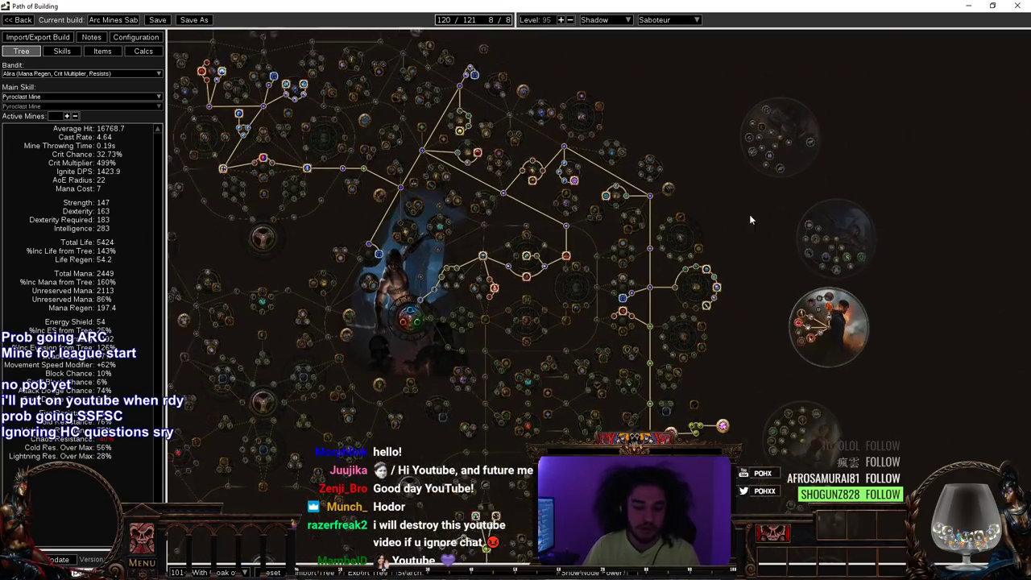
{"action": "scroll", "coordinate": [774, 226], "scroll_direction": "down", "scroll_amount": 5}
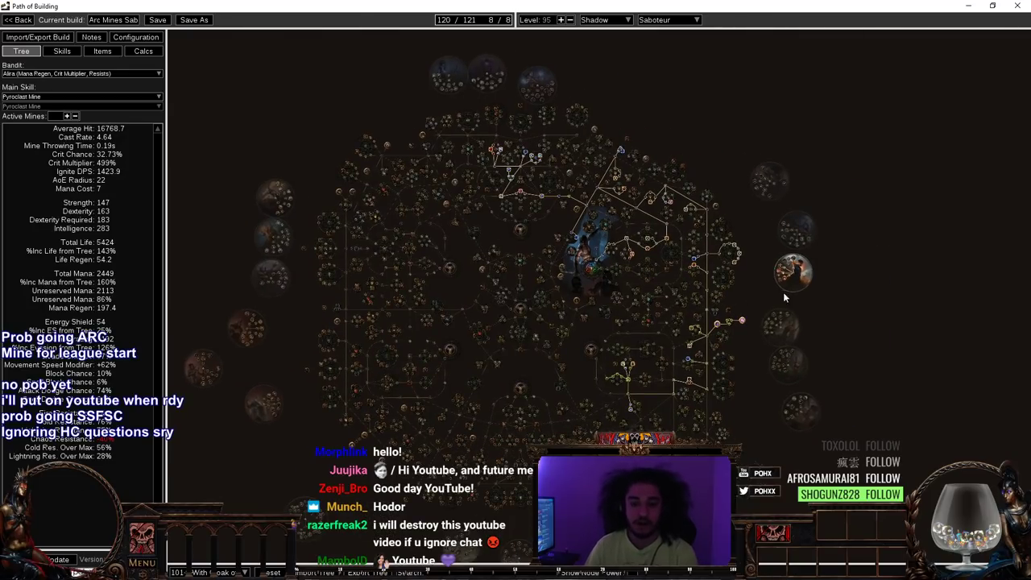
- Switch to the Path of Exile character selection and look through the Hardcore league characters
{"action": "left_click_drag", "start_coordinate": [738, 7], "coordinate": [663, 356]}
{"action": "left_click", "coordinate": [416, 306]}
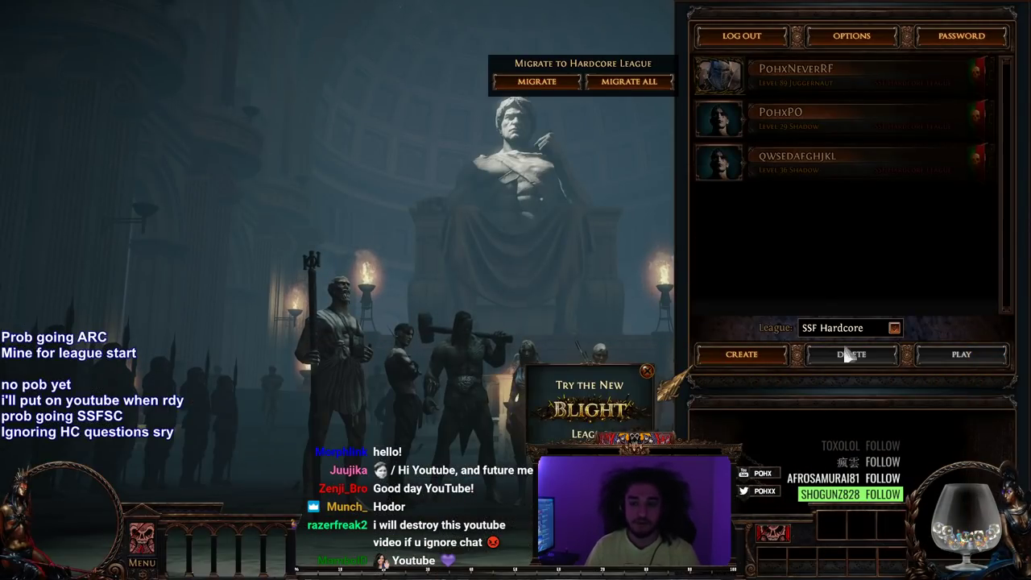
{"action": "left_click", "coordinate": [851, 329]}
{"action": "left_click", "coordinate": [844, 236]}
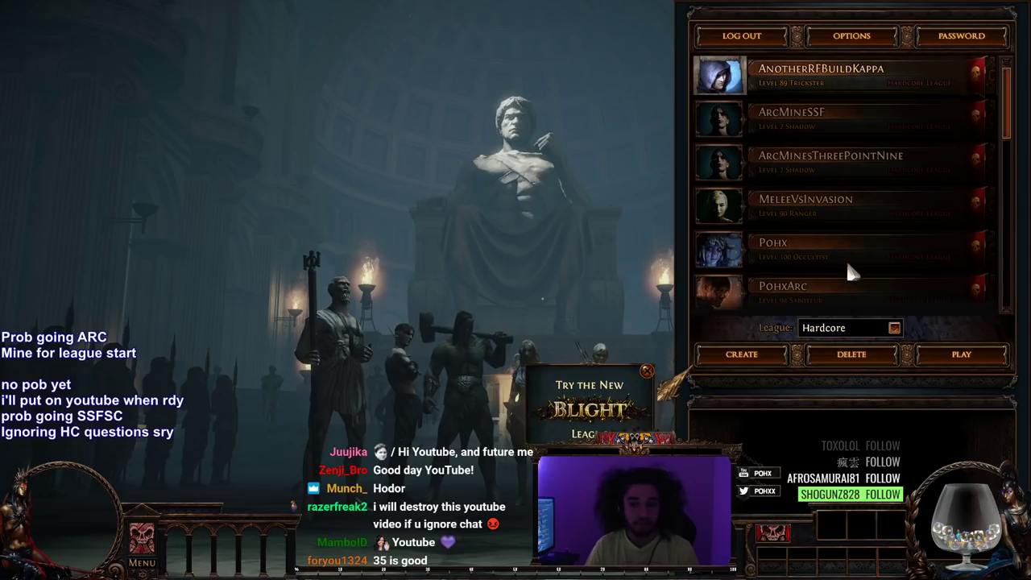
{"action": "scroll", "coordinate": [848, 245], "scroll_direction": "down", "scroll_amount": 5}
{"action": "left_click", "coordinate": [851, 327]}
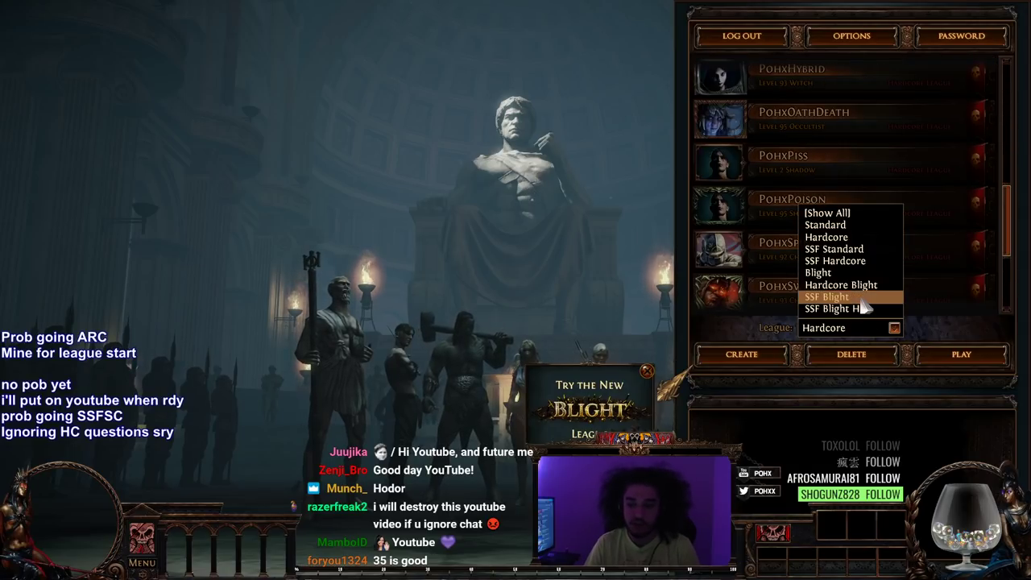
{"action": "left_click", "coordinate": [864, 237]}
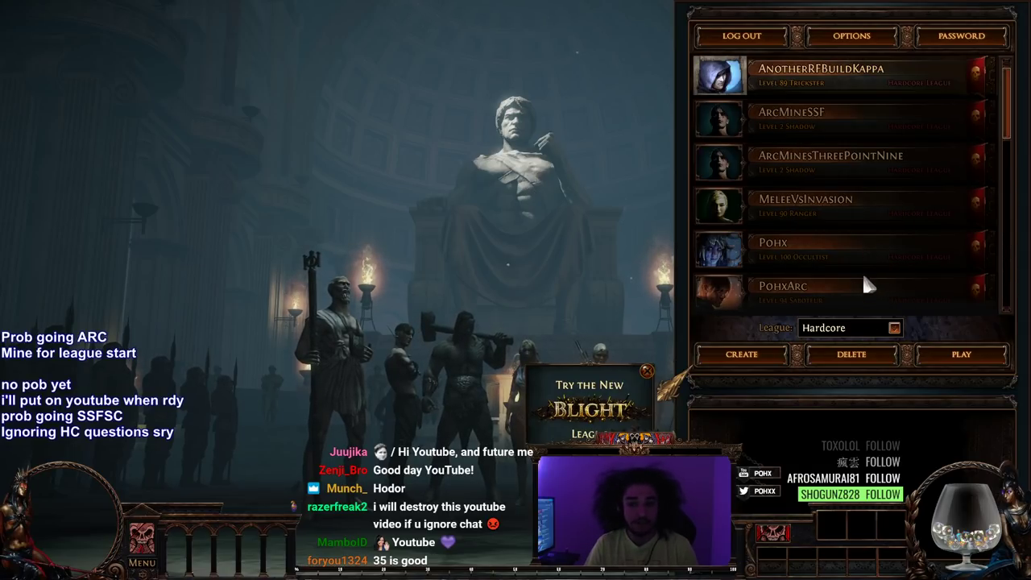
{"action": "scroll", "coordinate": [846, 256], "scroll_direction": "down", "scroll_amount": 3}
- Filter the characters by the SSF Standard league and enter the game with the level 96 Saboteur
{"action": "left_click", "coordinate": [848, 325]}
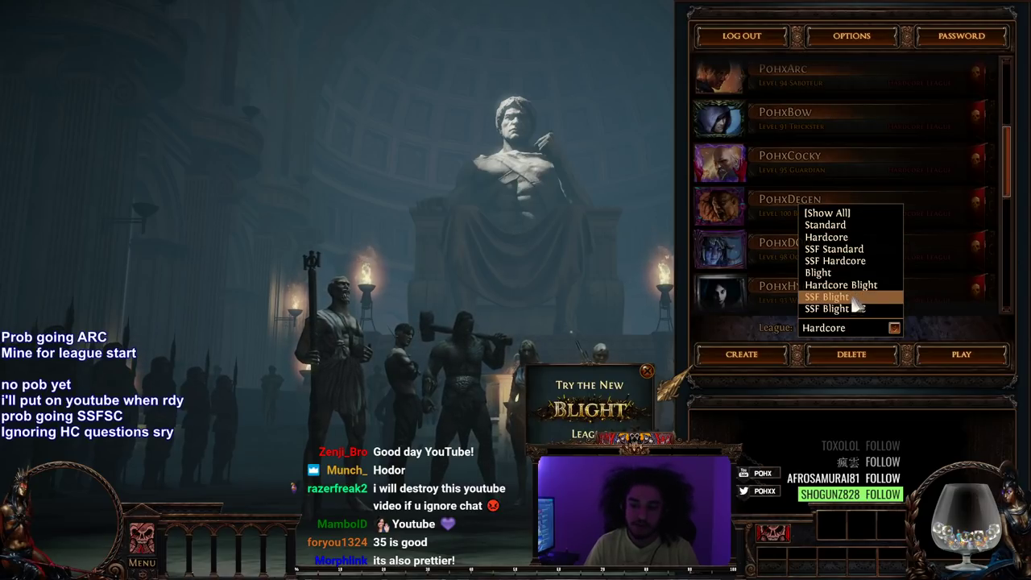
{"action": "left_click", "coordinate": [864, 251]}
{"action": "left_click", "coordinate": [798, 75]}
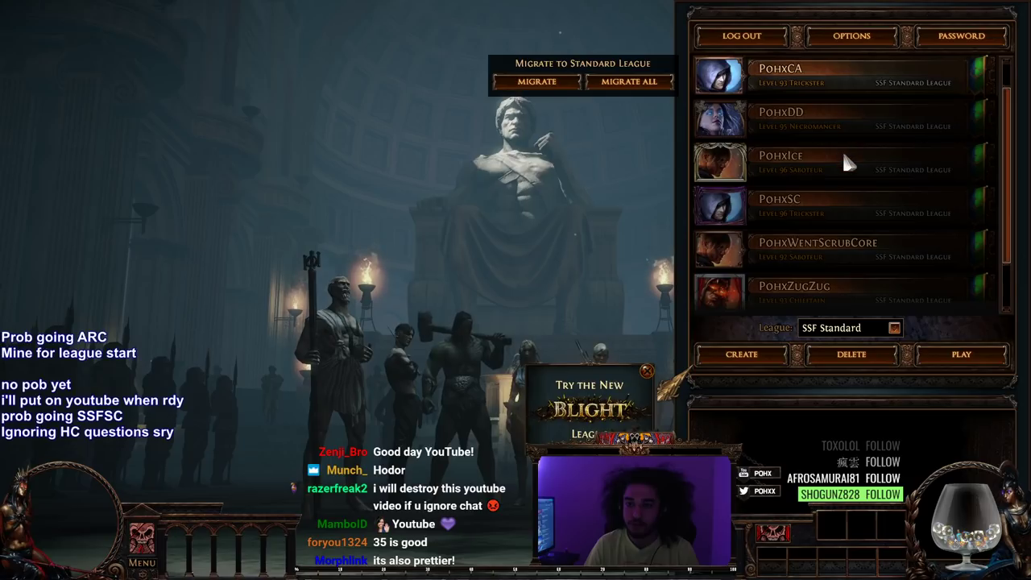
{"action": "scroll", "coordinate": [845, 174], "scroll_direction": "down", "scroll_amount": 1}
{"action": "double_click", "coordinate": [835, 160]}
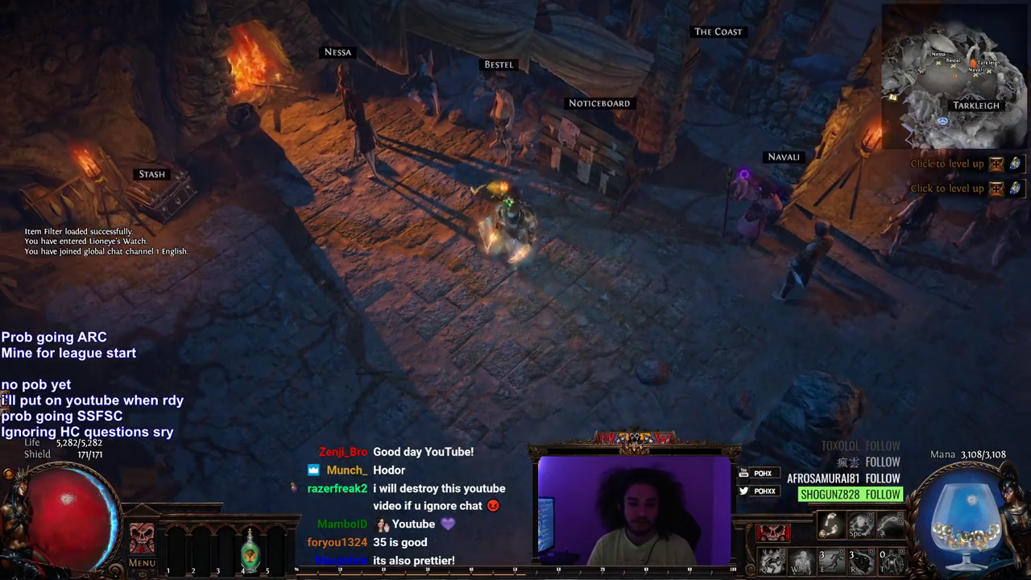
{"action": "left_click", "coordinate": [622, 323]}
{"action": "left_click", "coordinate": [351, 105]}
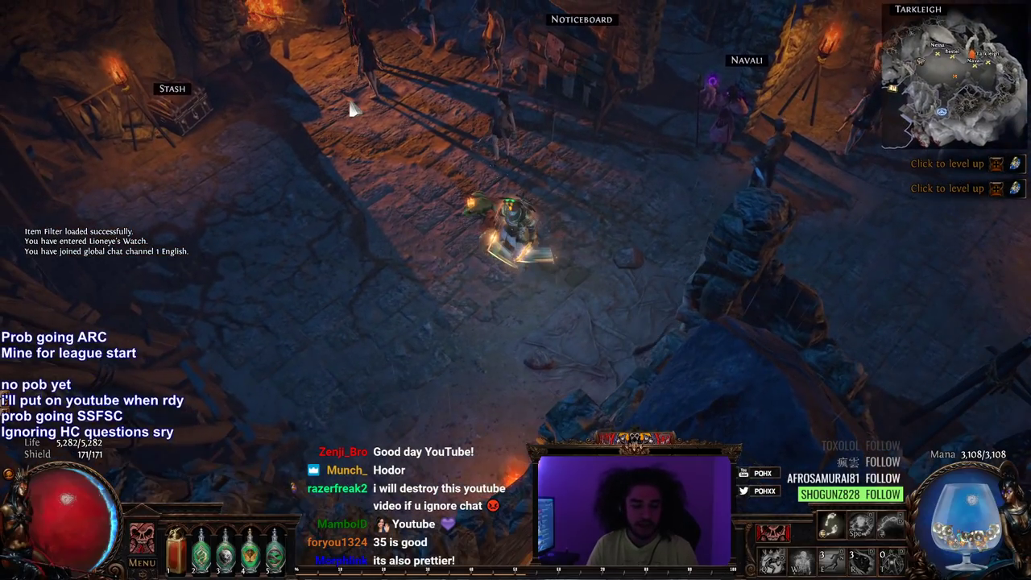
{"action": "left_click", "coordinate": [507, 394]}
{"action": "left_click", "coordinate": [425, 398]}
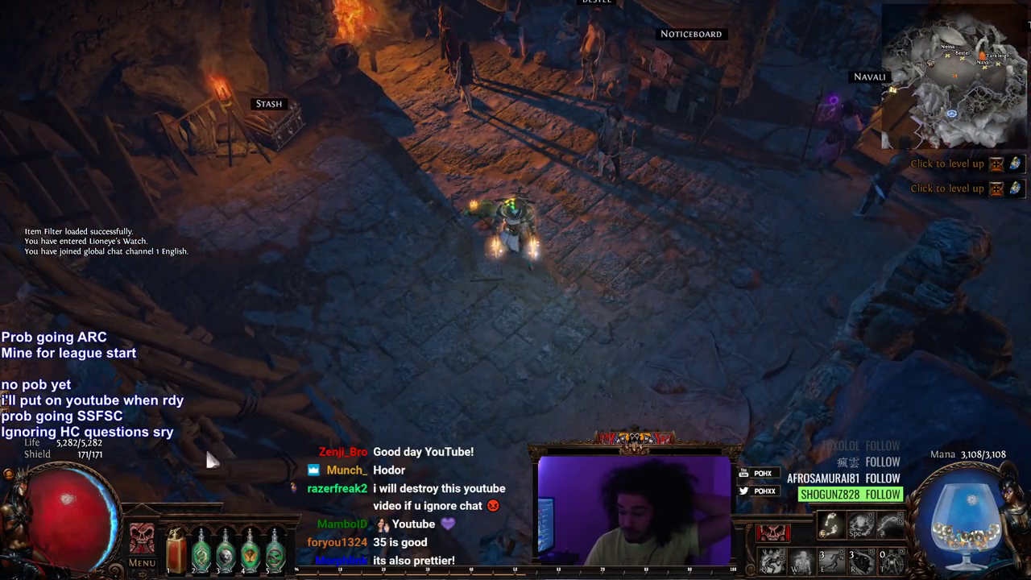
{"action": "scroll", "coordinate": [426, 377], "scroll_direction": "up", "scroll_amount": 4}
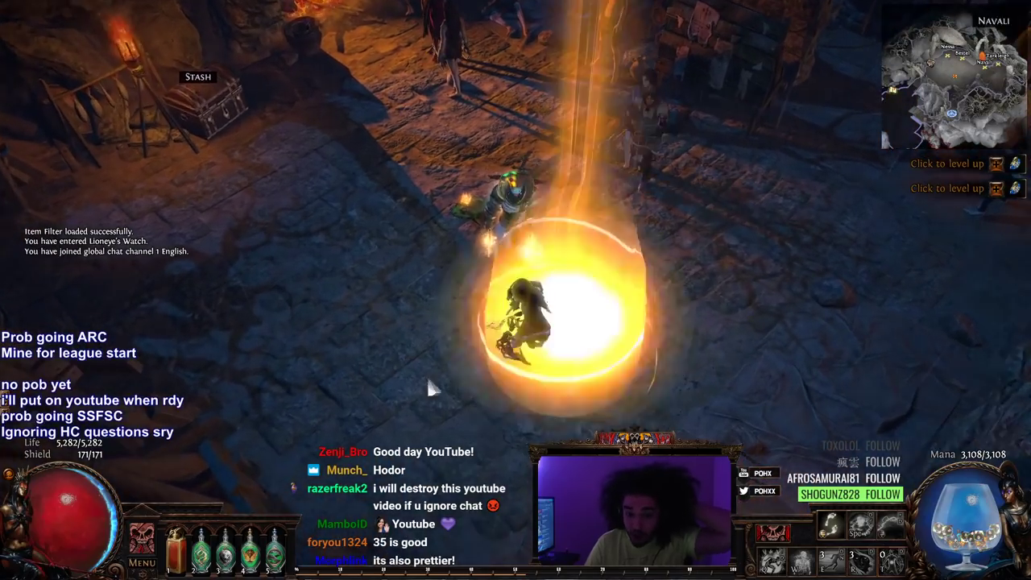
- Open the character's inventory and inspect the modifiers of the equipped Sharkskin Tunic body armour
{"action": "key", "text": "c"}
{"action": "key", "text": "c"}
{"action": "key", "text": "i"}
{"action": "mouse_move", "coordinate": [861, 149]}
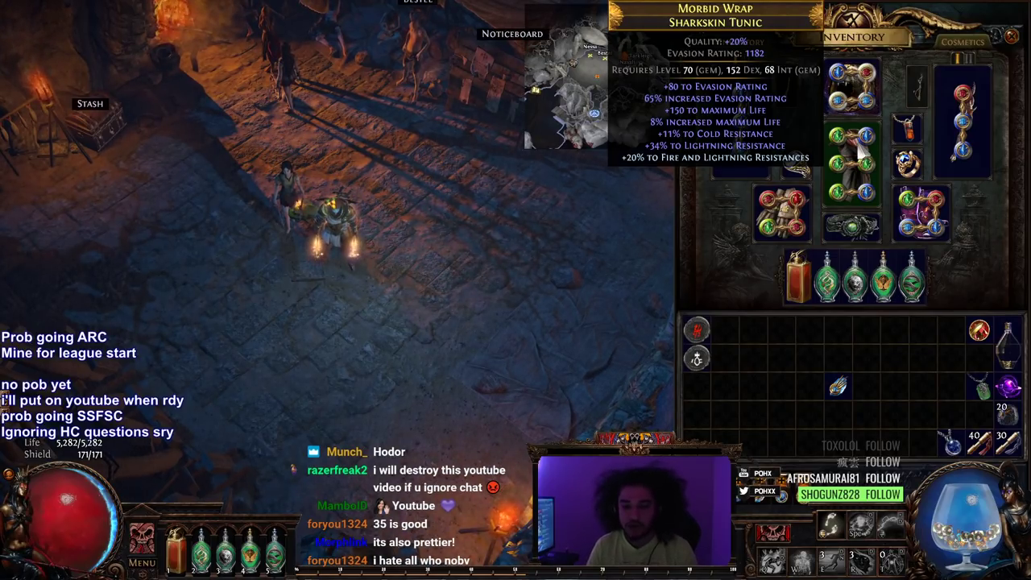
{"action": "key", "text": "s"}
{"action": "key", "text": "s"}
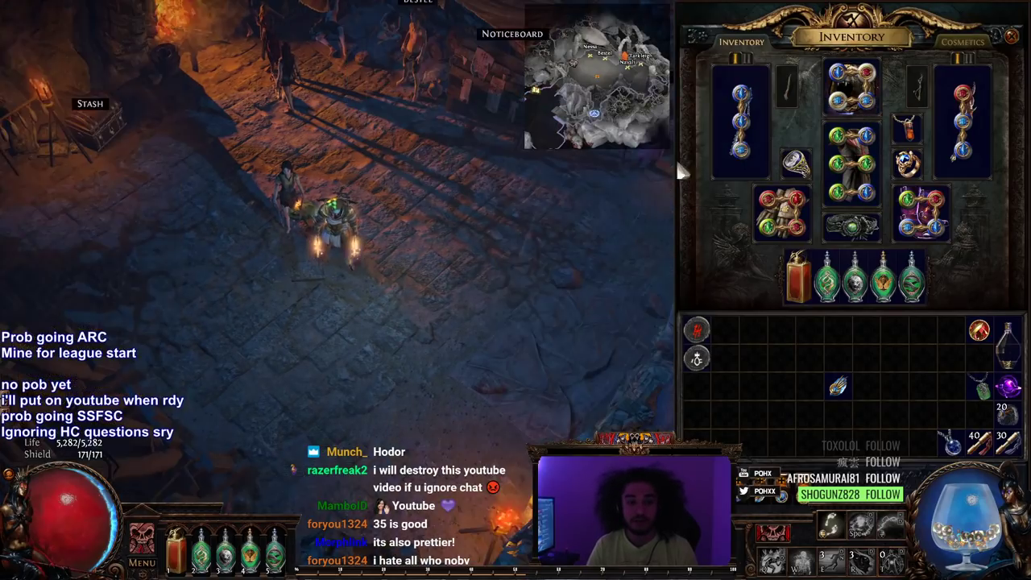
{"action": "key", "text": "s"}
{"action": "key", "text": "s"}
- Open the in-game passive tree and examine the Saboteur ascendancy nodes Pyromaniac and Born in the Shadows
{"action": "key", "text": "p"}
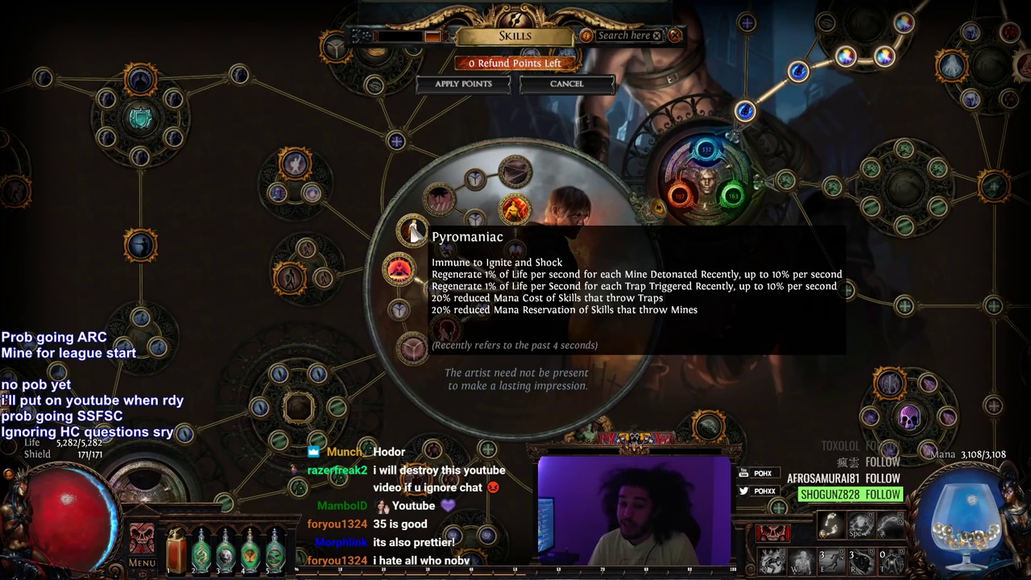
{"action": "scroll", "coordinate": [729, 272], "scroll_direction": "down", "scroll_amount": 5}
{"action": "left_click_drag", "start_coordinate": [873, 339], "coordinate": [641, 223]}
{"action": "left_click_drag", "start_coordinate": [964, 419], "coordinate": [753, 308]}
{"action": "scroll", "coordinate": [757, 316], "scroll_direction": "up", "scroll_amount": 5}
{"action": "mouse_move", "coordinate": [294, 179]}
{"action": "left_click_drag", "start_coordinate": [294, 179], "coordinate": [189, 556]}
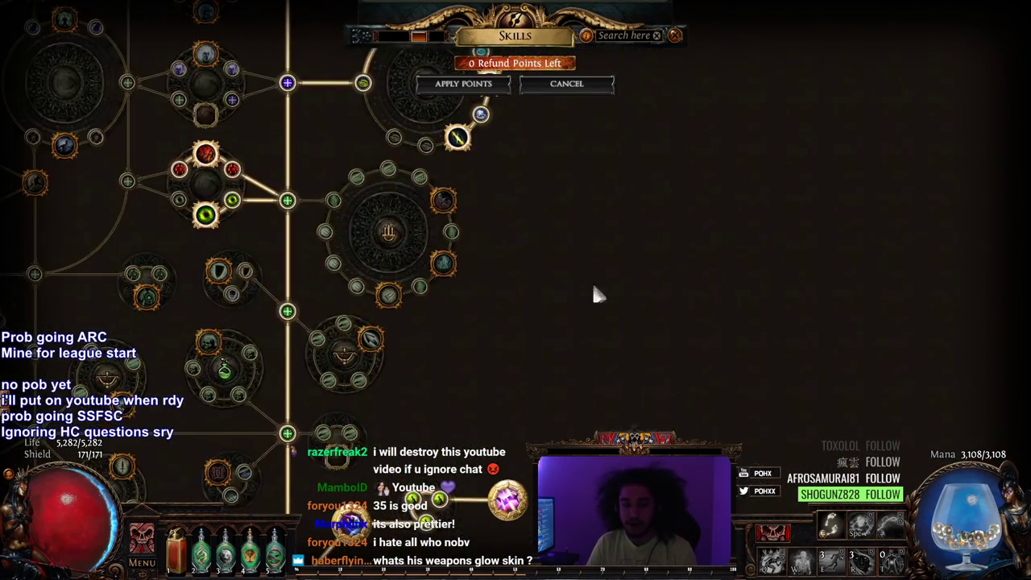
{"action": "scroll", "coordinate": [545, 242], "scroll_direction": "down", "scroll_amount": 5}
{"action": "scroll", "coordinate": [181, 272], "scroll_direction": "up", "scroll_amount": 3}
{"action": "mouse_move", "coordinate": [161, 250]}
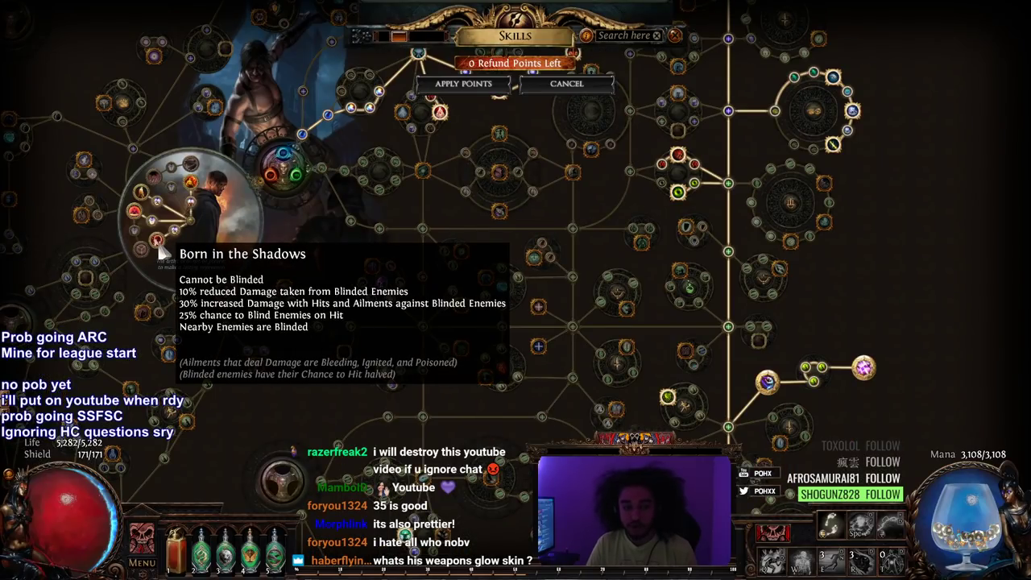
{"action": "scroll", "coordinate": [161, 252], "scroll_direction": "down", "scroll_amount": 2}
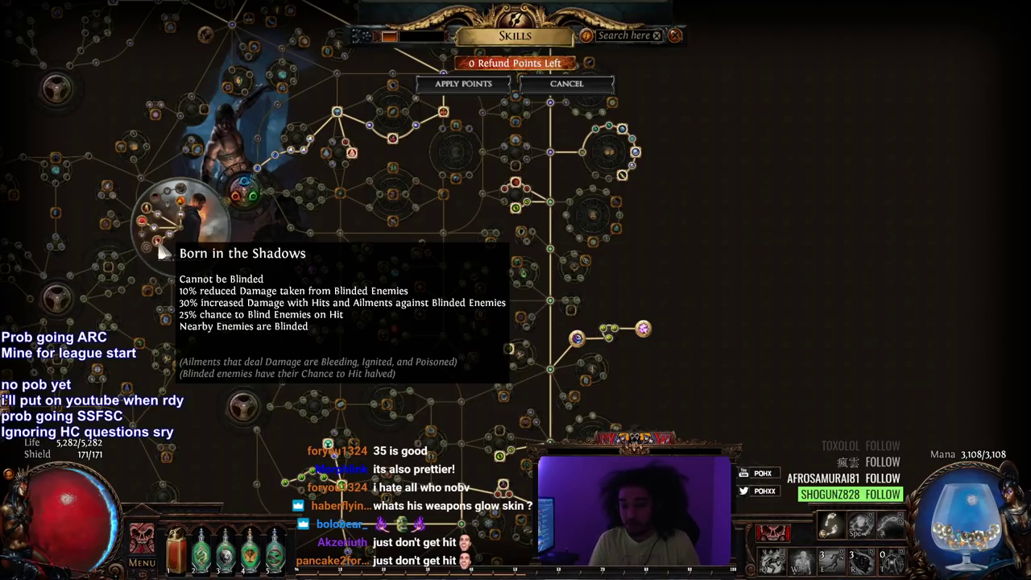
- Examine the Acrobatics keystone and the allocated nodes below it, then reread the Pyromaniac ascendancy node
{"action": "left_click_drag", "start_coordinate": [161, 252], "coordinate": [201, 251]}
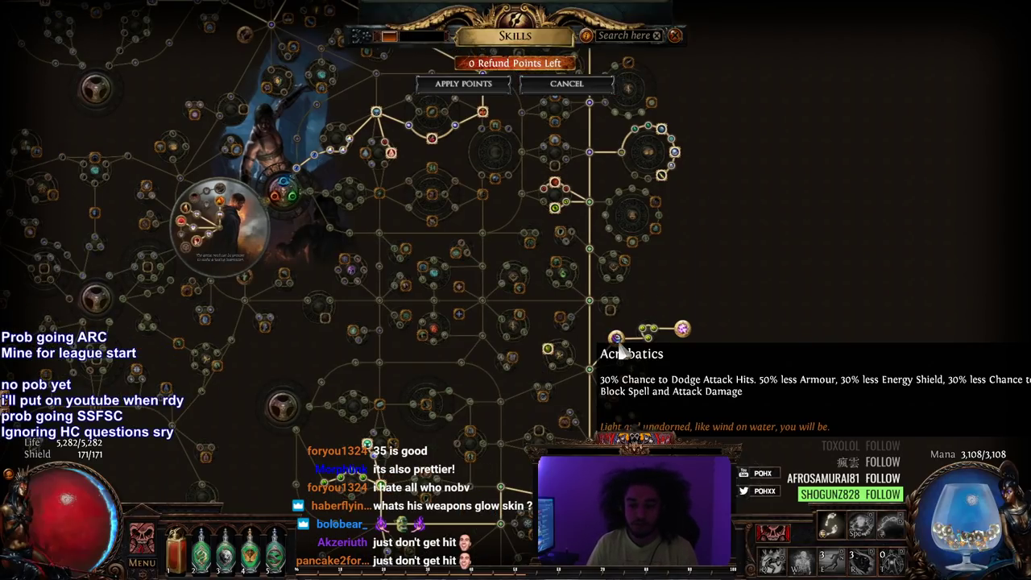
{"action": "left_click_drag", "start_coordinate": [298, 202], "coordinate": [335, 15]}
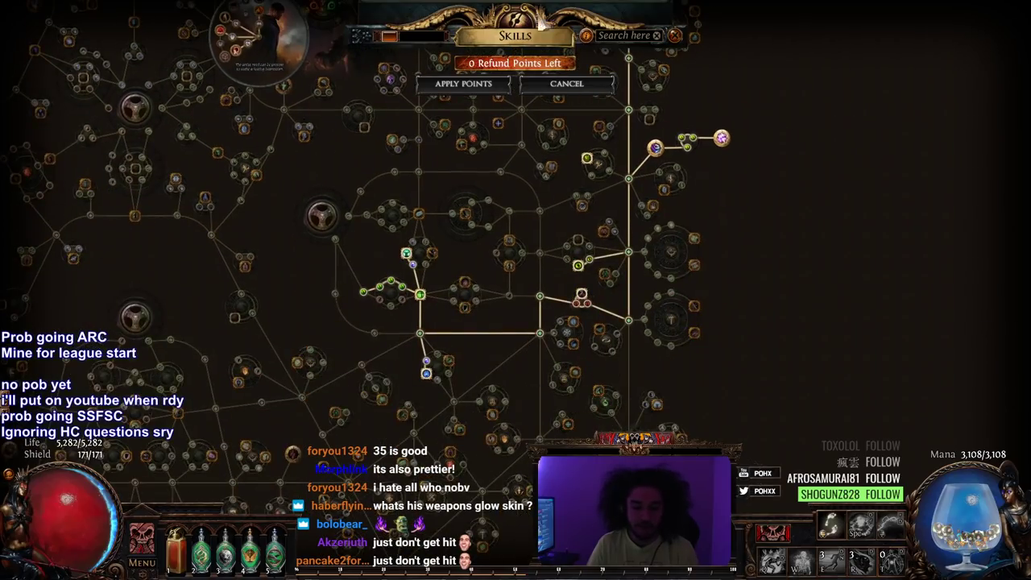
{"action": "left_click_drag", "start_coordinate": [313, 328], "coordinate": [472, 477]}
{"action": "scroll", "coordinate": [373, 223], "scroll_direction": "up", "scroll_amount": 4}
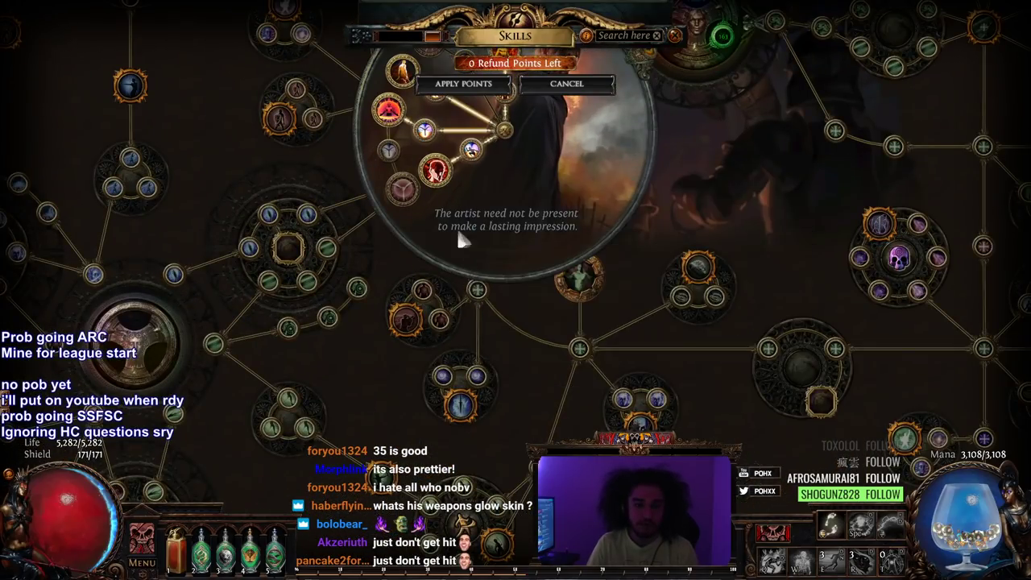
{"action": "left_click_drag", "start_coordinate": [453, 211], "coordinate": [490, 372]}
{"action": "mouse_move", "coordinate": [435, 224]}
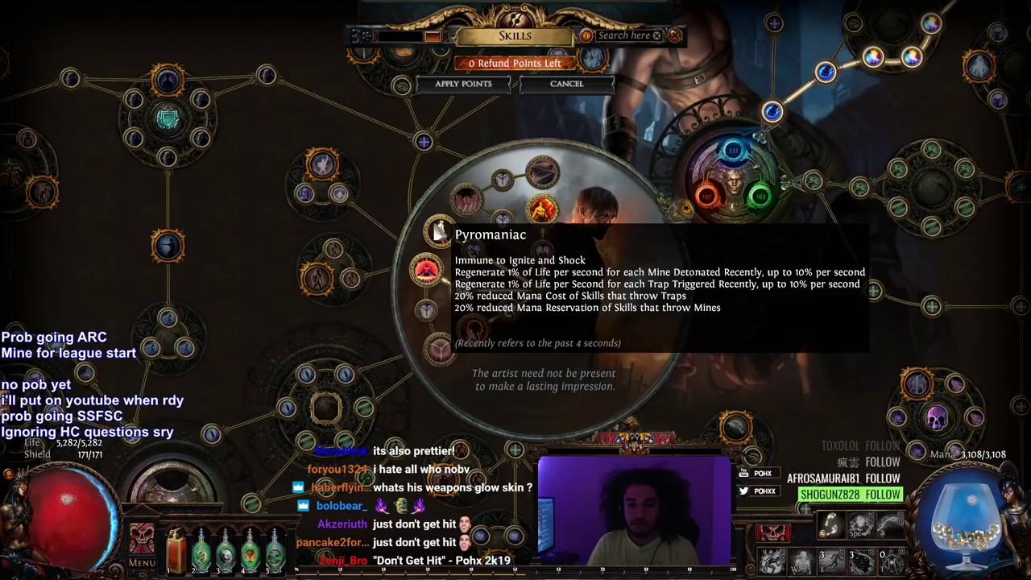
- Check the equipped life flask and the Herbalism node for life and flask recovery bonuses
{"action": "scroll", "coordinate": [436, 231], "scroll_direction": "down", "scroll_amount": 3}
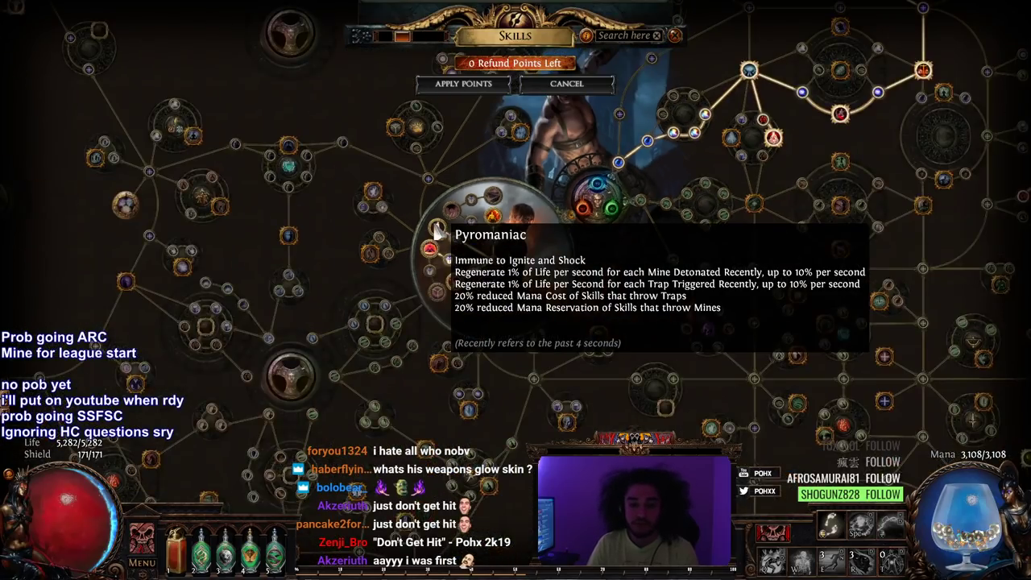
{"action": "left_click_drag", "start_coordinate": [436, 231], "coordinate": [307, 127]}
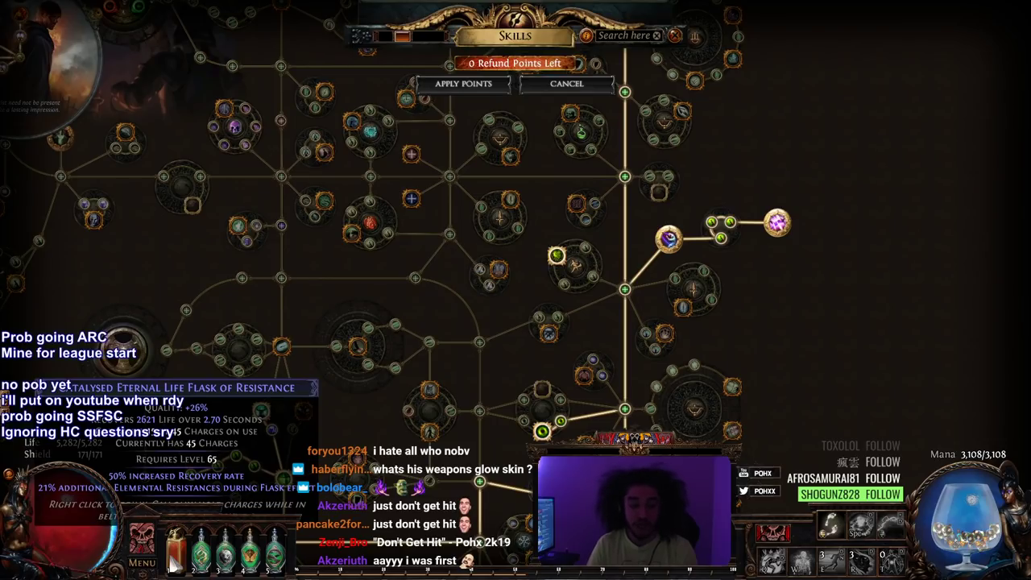
{"action": "left_click_drag", "start_coordinate": [448, 437], "coordinate": [485, 240]}
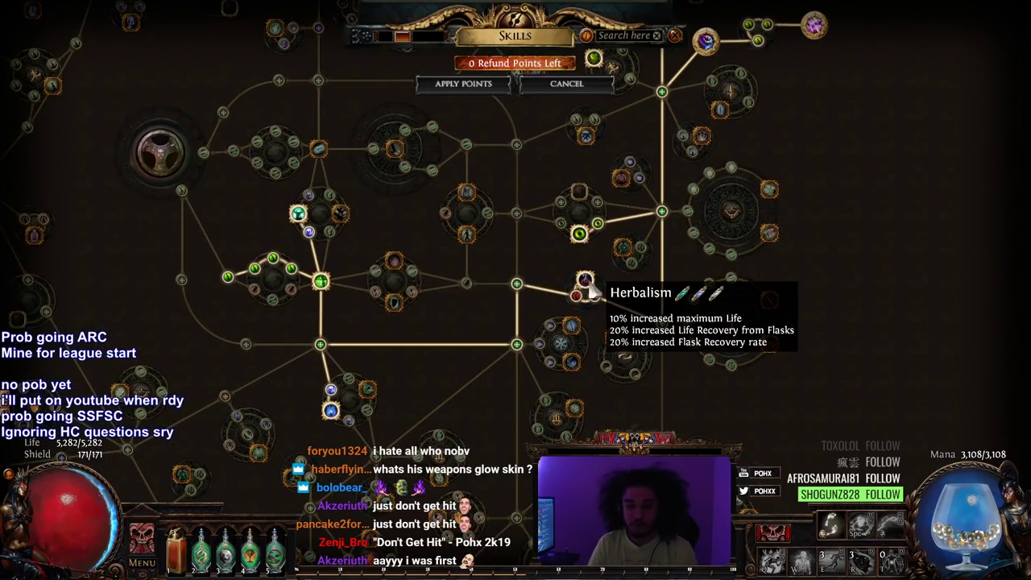
{"action": "scroll", "coordinate": [591, 291], "scroll_direction": "down", "scroll_amount": 5}
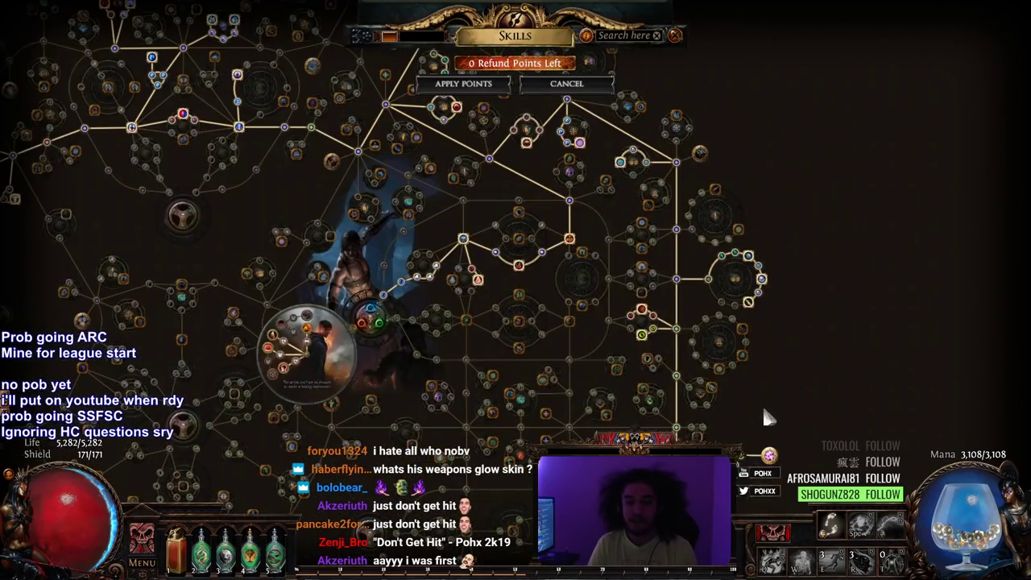
- Close the in-game passive tree, switch back to Path of Building and maximize its window
{"action": "key", "text": "p"}
{"action": "key", "text": "alt+Tab"}
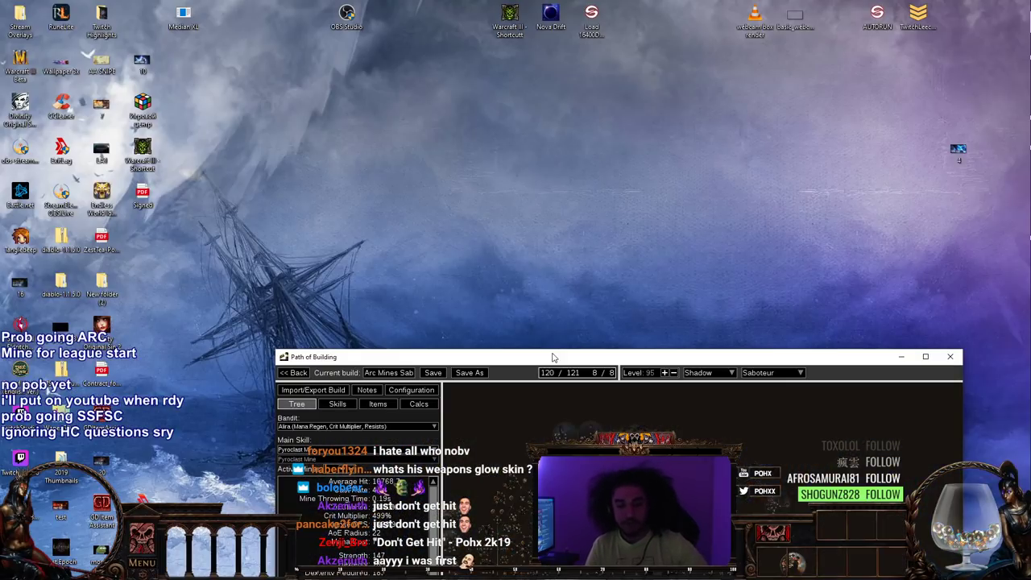
{"action": "double_click", "coordinate": [584, 355]}
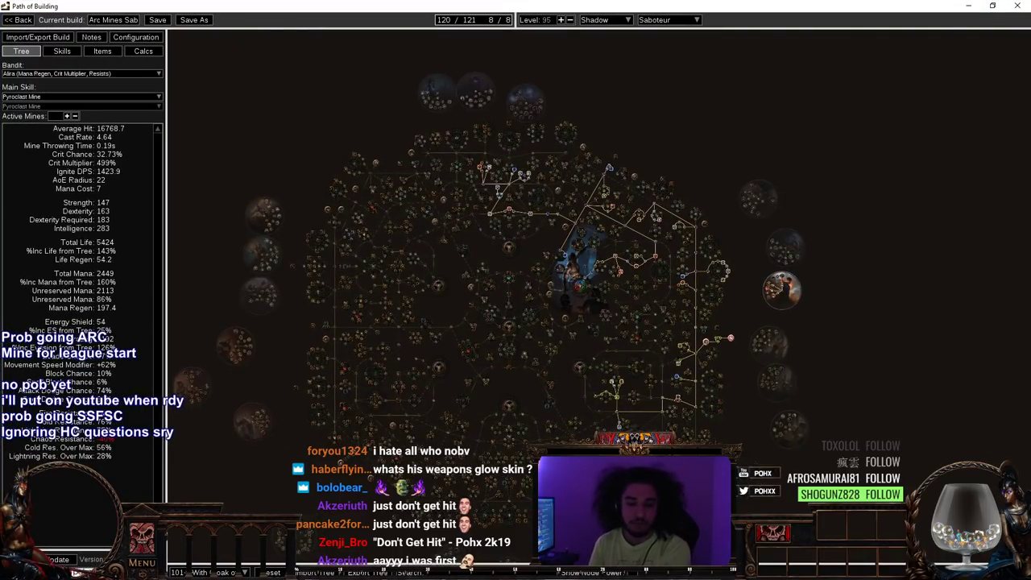
- Show the build's list of saved level-range trees and look over the current tree around the Shadow area
{"action": "left_click_drag", "start_coordinate": [271, 422], "coordinate": [250, 354]}
{"action": "left_click", "coordinate": [208, 573]}
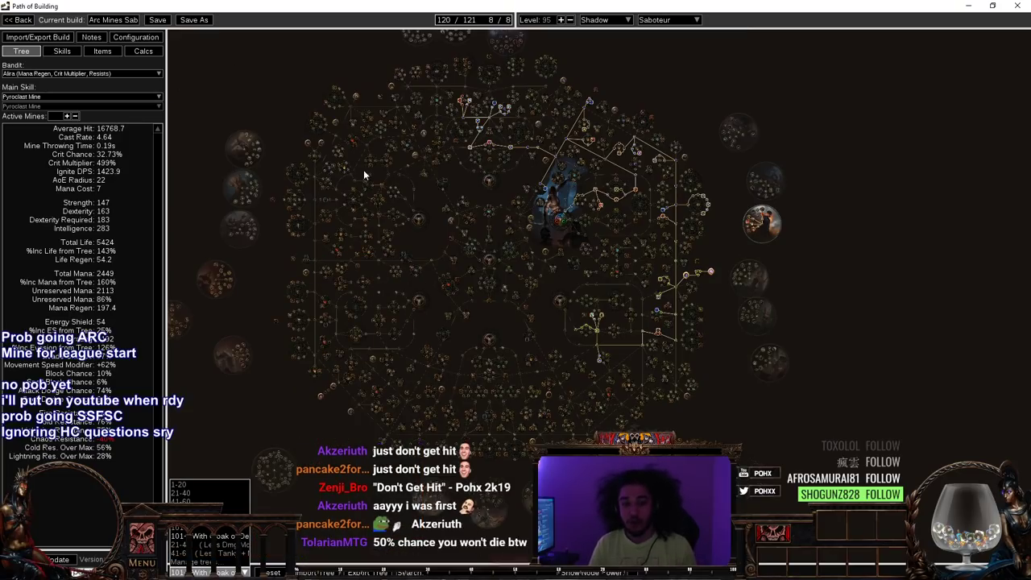
{"action": "left_click", "coordinate": [453, 354]}
{"action": "left_click_drag", "start_coordinate": [471, 164], "coordinate": [506, 305]}
{"action": "left_click_drag", "start_coordinate": [873, 216], "coordinate": [820, 151]}
{"action": "scroll", "coordinate": [751, 157], "scroll_direction": "up", "scroll_amount": 3}
{"action": "left_click_drag", "start_coordinate": [525, 313], "coordinate": [557, 228]}
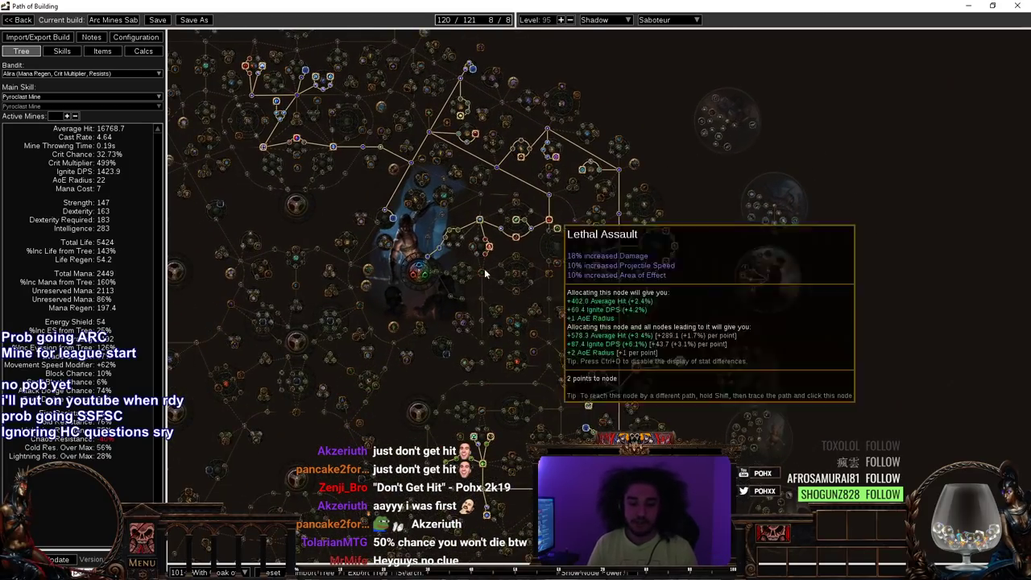
- Switch the build to the saved 1-20 passive tree and focus on its allocated nodes near the Shadow start
{"action": "left_click", "coordinate": [189, 572]}
{"action": "left_click", "coordinate": [191, 481]}
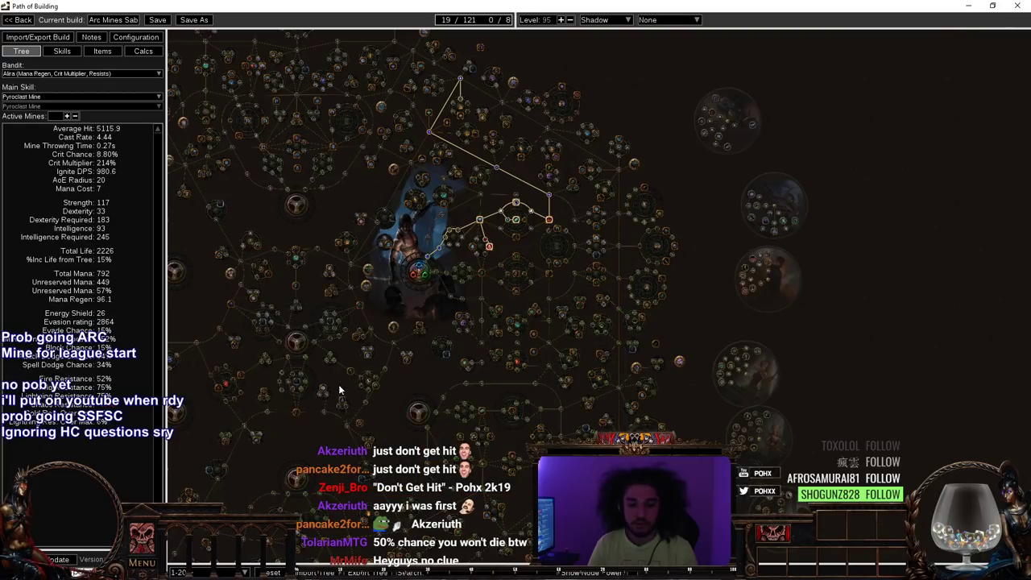
{"action": "scroll", "coordinate": [504, 228], "scroll_direction": "up", "scroll_amount": 5}
{"action": "left_click_drag", "start_coordinate": [511, 351], "coordinate": [528, 393]}
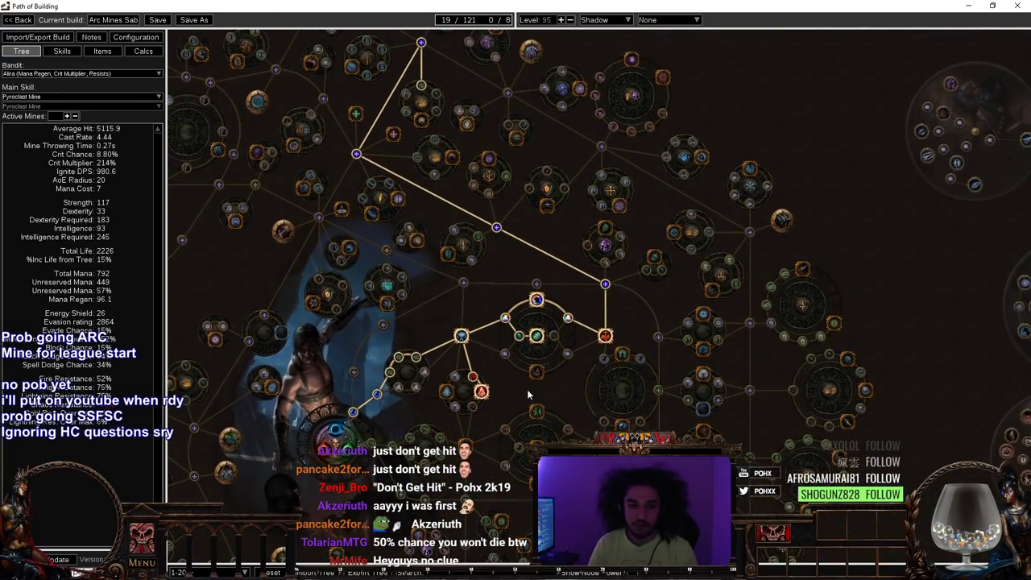
- Inspect the Volatile Mines node at the upper end of the 1-20 tree and the damage it would add
{"action": "scroll", "coordinate": [438, 384], "scroll_direction": "down", "scroll_amount": 2}
{"action": "left_click_drag", "start_coordinate": [438, 384], "coordinate": [454, 446]}
{"action": "mouse_move", "coordinate": [442, 262]}
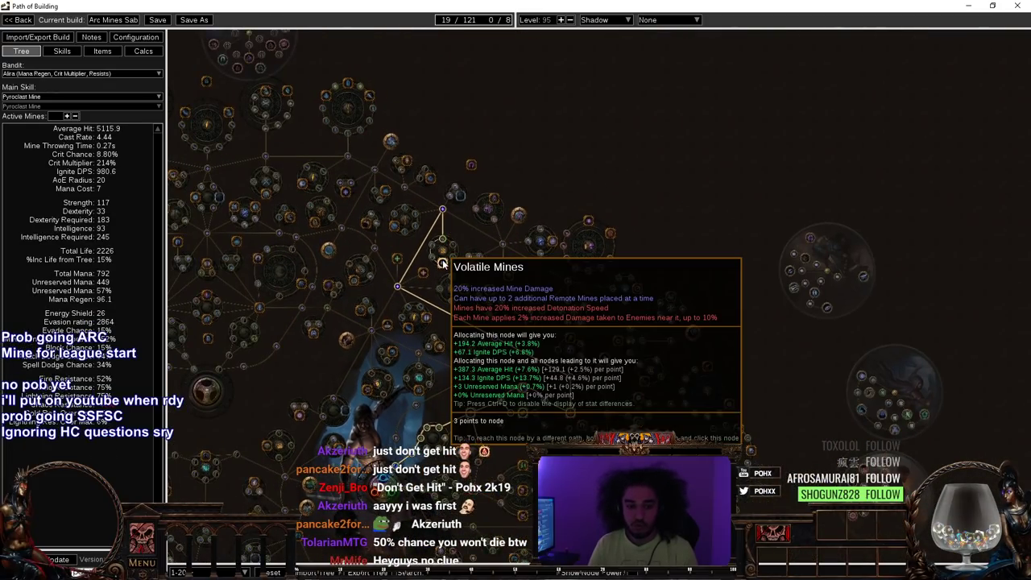
{"action": "scroll", "coordinate": [442, 262], "scroll_direction": "up", "scroll_amount": 3}
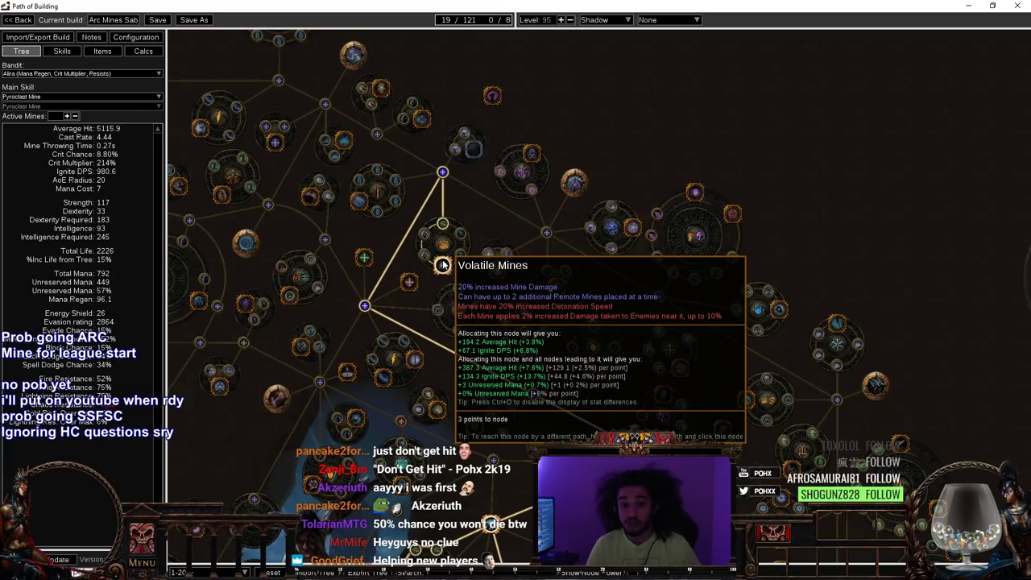
{"action": "scroll", "coordinate": [442, 265], "scroll_direction": "down", "scroll_amount": 3}
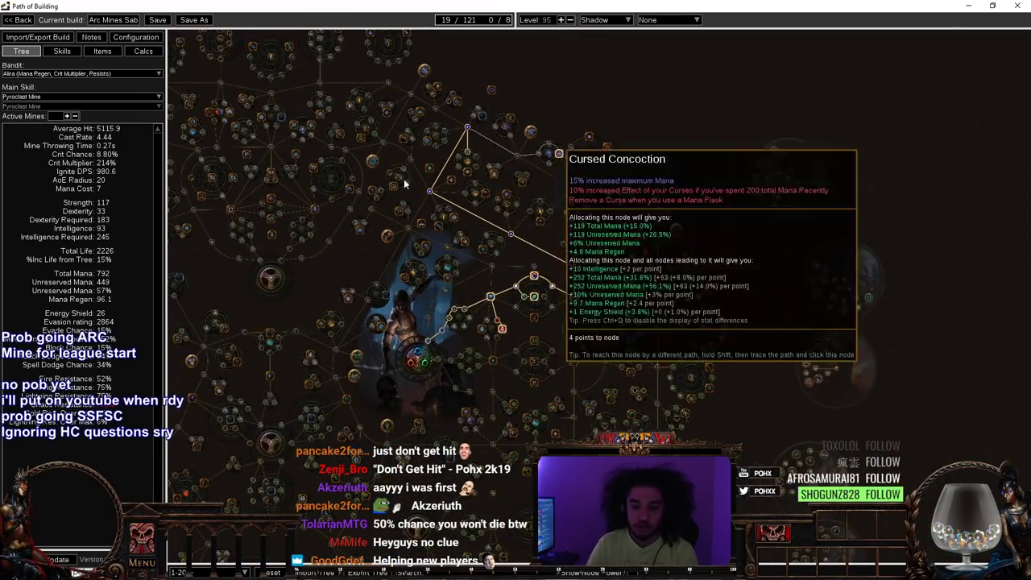
- Check the allocated Blood Siphon life node and the Elemental Focus node near the Shadow start
{"action": "scroll", "coordinate": [645, 270], "scroll_direction": "up", "scroll_amount": 2}
{"action": "left_click_drag", "start_coordinate": [679, 267], "coordinate": [750, 273]}
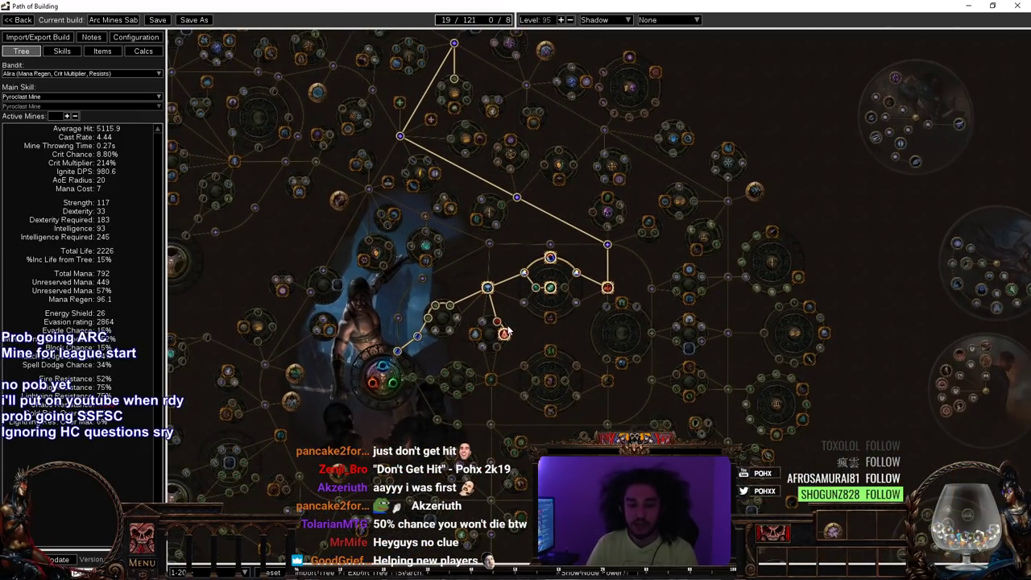
{"action": "mouse_move", "coordinate": [503, 332]}
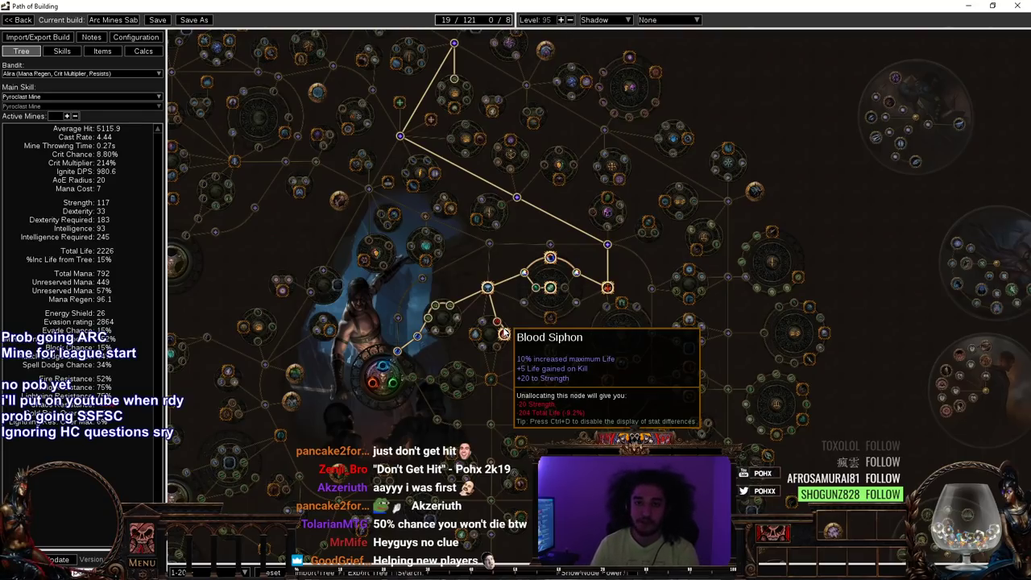
{"action": "left_click_drag", "start_coordinate": [529, 244], "coordinate": [509, 303]}
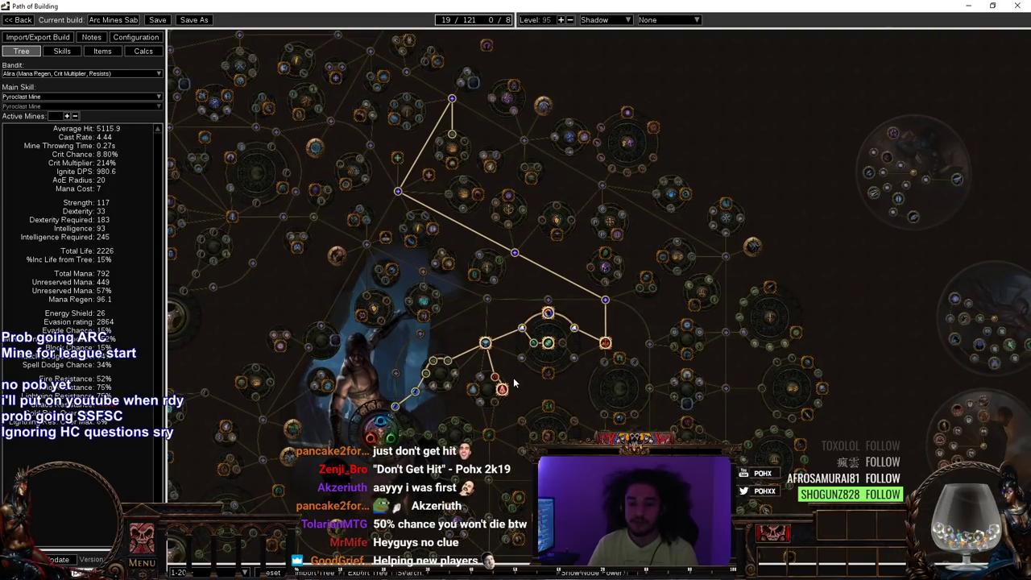
{"action": "scroll", "coordinate": [515, 377], "scroll_direction": "up", "scroll_amount": 2}
{"action": "mouse_move", "coordinate": [559, 306]}
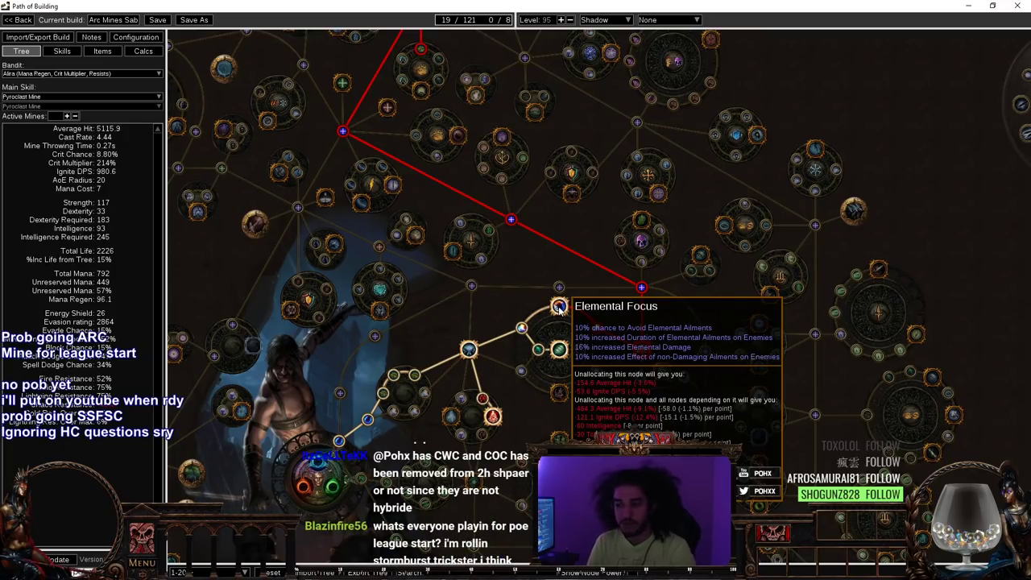
{"action": "scroll", "coordinate": [559, 309], "scroll_direction": "down", "scroll_amount": 3}
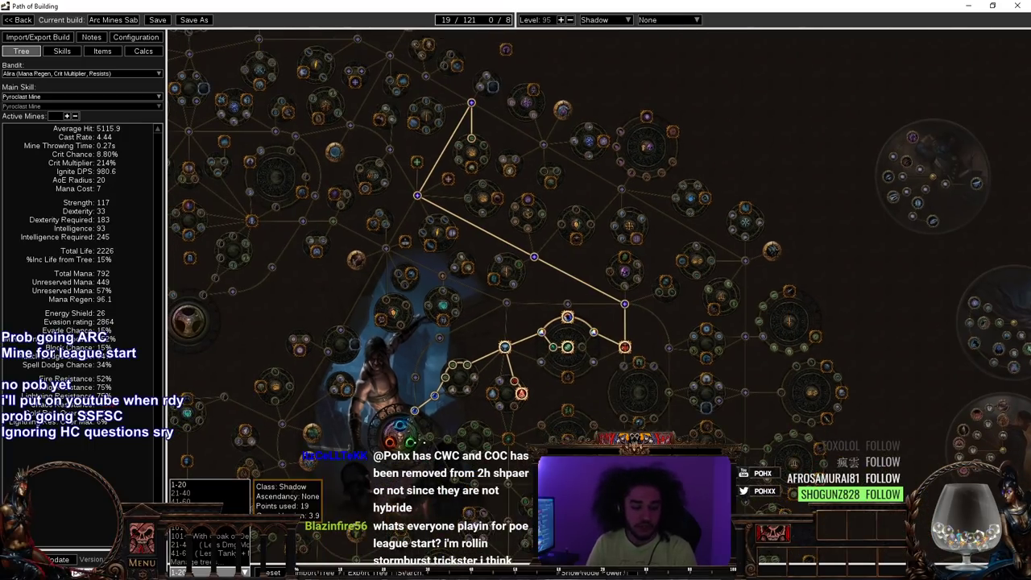
- Switch the build to the saved 21-40 passive tree and inspect its Clever Construction mine node
{"action": "left_click", "coordinate": [189, 493]}
{"action": "left_click_drag", "start_coordinate": [831, 186], "coordinate": [676, 44]}
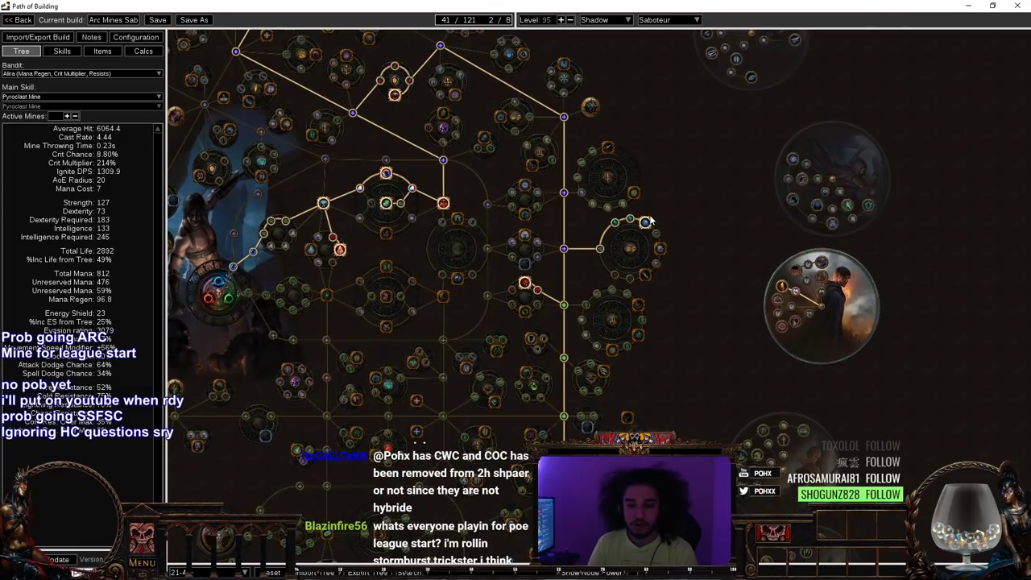
{"action": "mouse_move", "coordinate": [650, 228]}
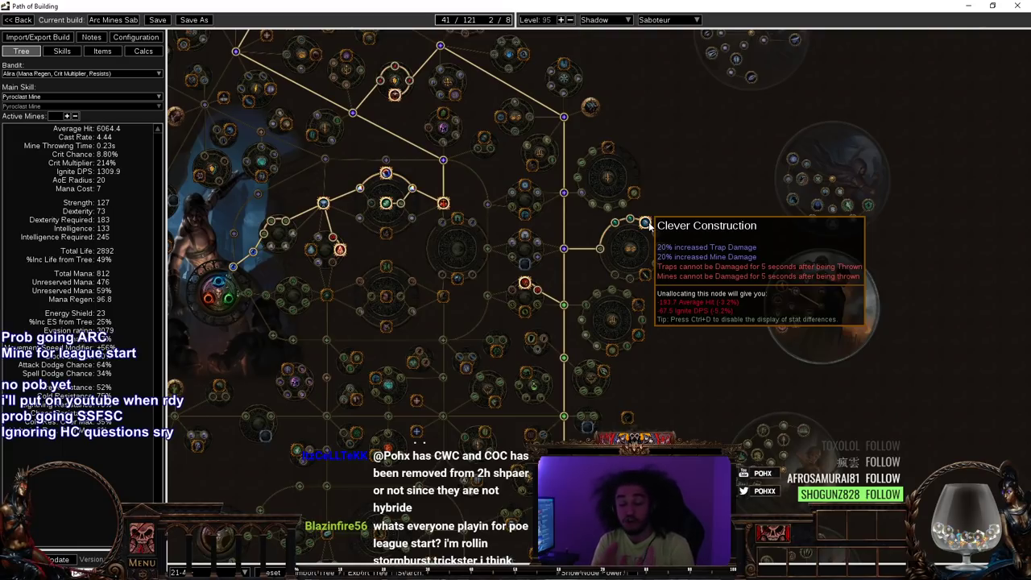
- Locate the Mind Over Matter keystone on the far side of the tree and read its effects
{"action": "scroll", "coordinate": [649, 225], "scroll_direction": "down", "scroll_amount": 6}
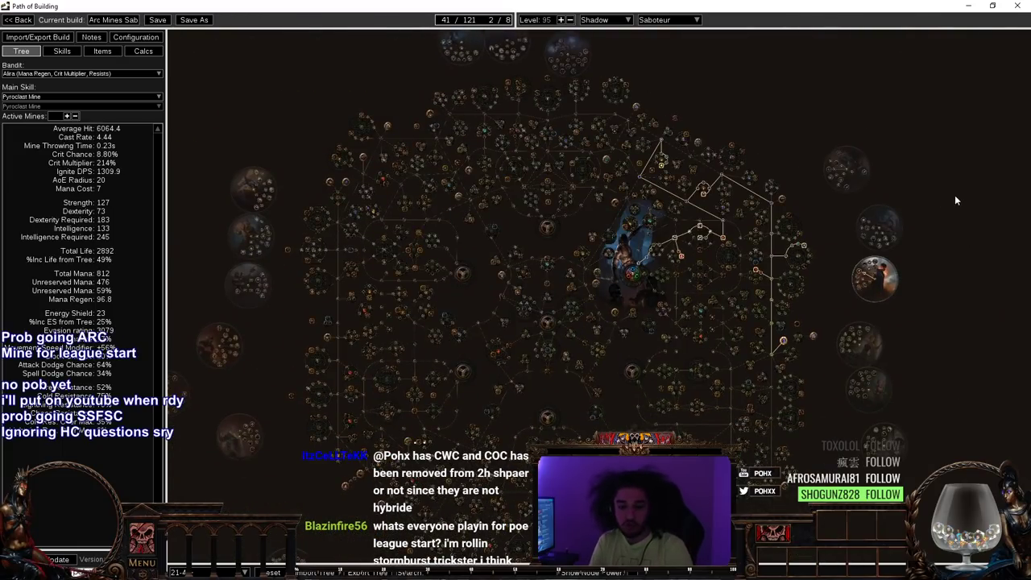
{"action": "scroll", "coordinate": [593, 292], "scroll_direction": "up", "scroll_amount": 6}
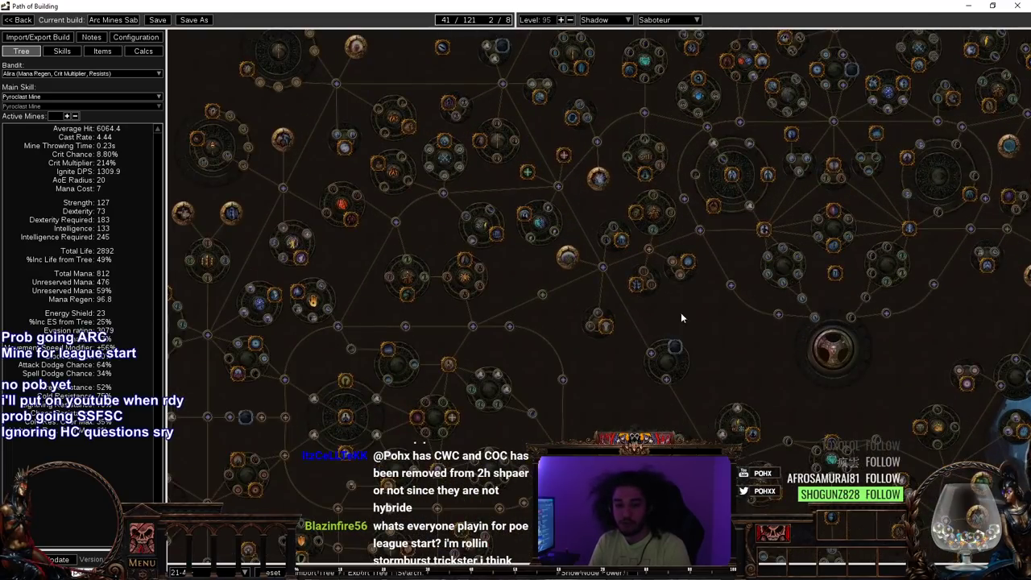
{"action": "mouse_move", "coordinate": [660, 272]}
{"action": "scroll", "coordinate": [661, 272], "scroll_direction": "down", "scroll_amount": 1}
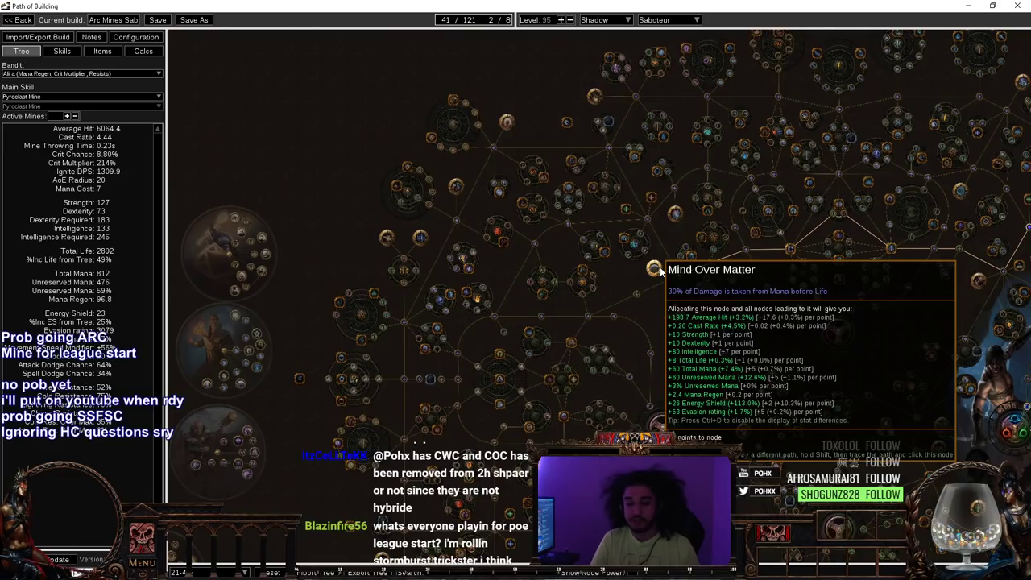
{"action": "scroll", "coordinate": [617, 253], "scroll_direction": "up", "scroll_amount": 3}
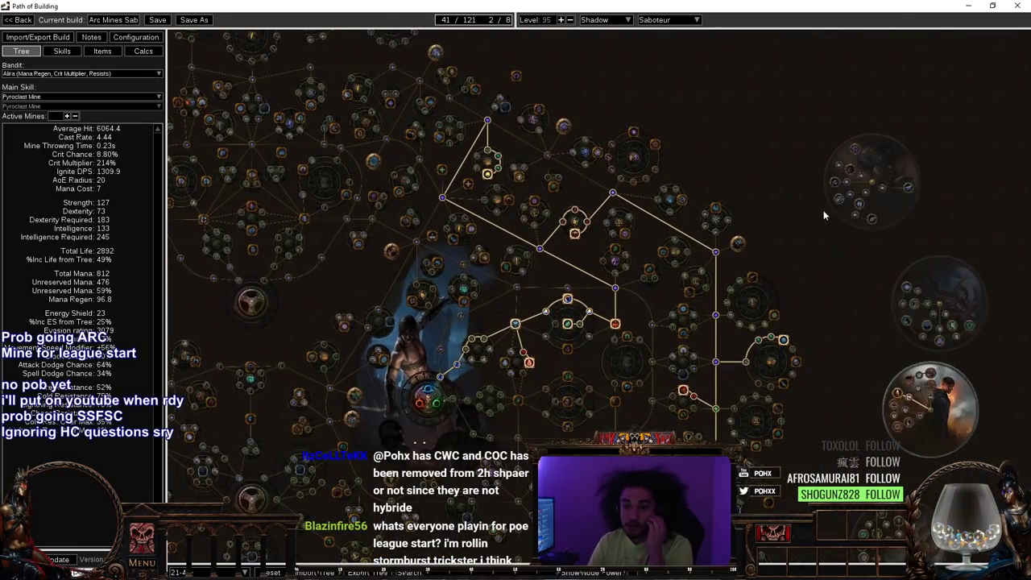
- Read the allocated Acrobatics keystone at the lower end of the 21-40 path
{"action": "left_click_drag", "start_coordinate": [703, 331], "coordinate": [713, 244]}
{"action": "scroll", "coordinate": [672, 312], "scroll_direction": "up", "scroll_amount": 1}
{"action": "mouse_move", "coordinate": [664, 296]}
{"action": "scroll", "coordinate": [664, 295], "scroll_direction": "up", "scroll_amount": 1}
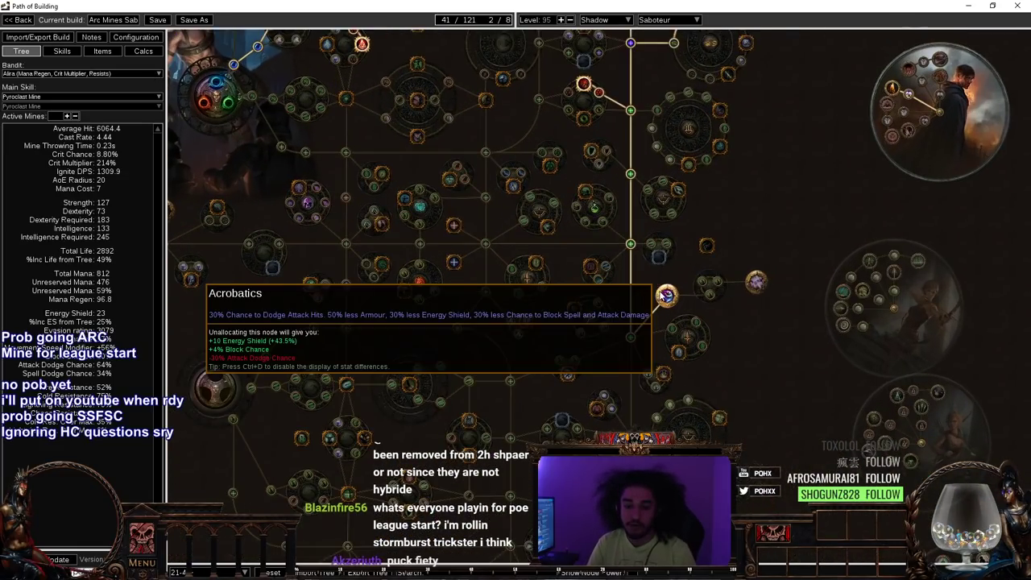
- Inspect the allocated Pyromaniac node in the Saboteur ascendancy circle
{"action": "scroll", "coordinate": [663, 296], "scroll_direction": "down", "scroll_amount": 2}
{"action": "scroll", "coordinate": [784, 277], "scroll_direction": "down", "scroll_amount": 2}
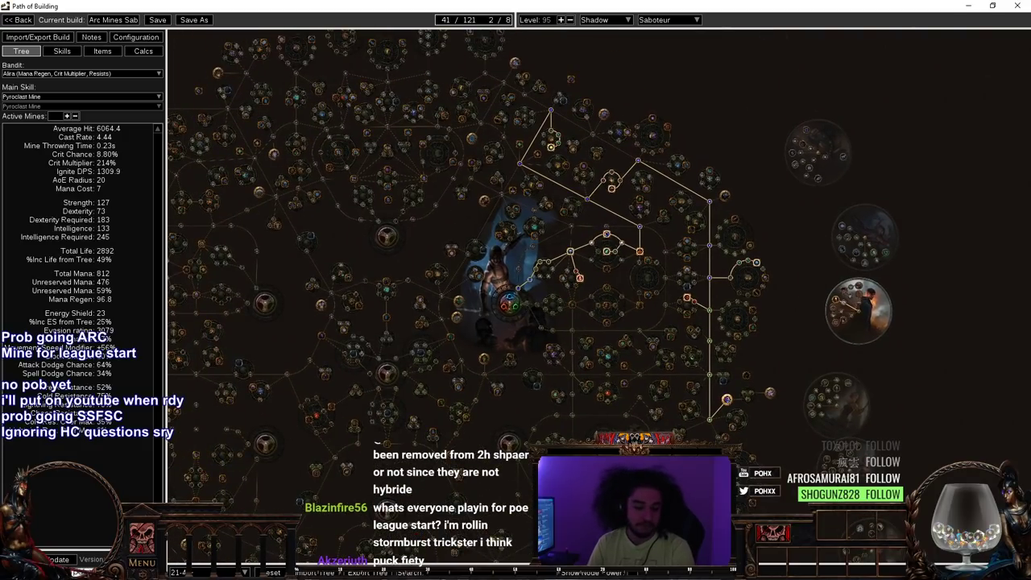
{"action": "left_click_drag", "start_coordinate": [902, 326], "coordinate": [780, 347]}
{"action": "scroll", "coordinate": [649, 319], "scroll_direction": "up", "scroll_amount": 7}
{"action": "left_click_drag", "start_coordinate": [644, 313], "coordinate": [235, 250]}
{"action": "scroll", "coordinate": [483, 277], "scroll_direction": "up", "scroll_amount": 1}
{"action": "mouse_move", "coordinate": [447, 268]}
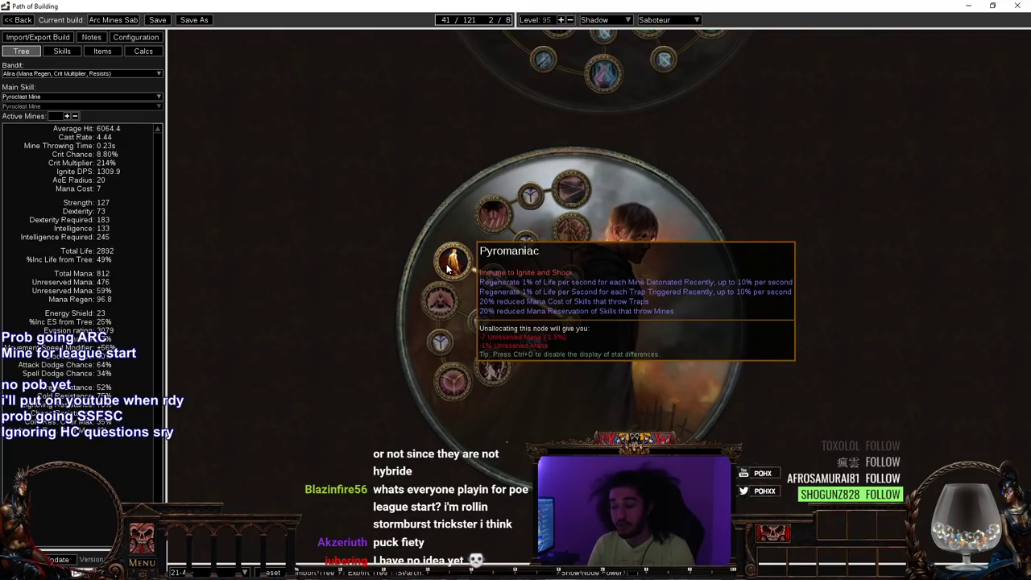
- Return to the main tree and switch the build to the saved 41-60 passive tree
{"action": "scroll", "coordinate": [449, 269], "scroll_direction": "down", "scroll_amount": 5}
{"action": "left_click_drag", "start_coordinate": [657, 190], "coordinate": [727, 285]}
{"action": "scroll", "coordinate": [674, 282], "scroll_direction": "down", "scroll_amount": 1}
{"action": "left_click", "coordinate": [205, 572]}
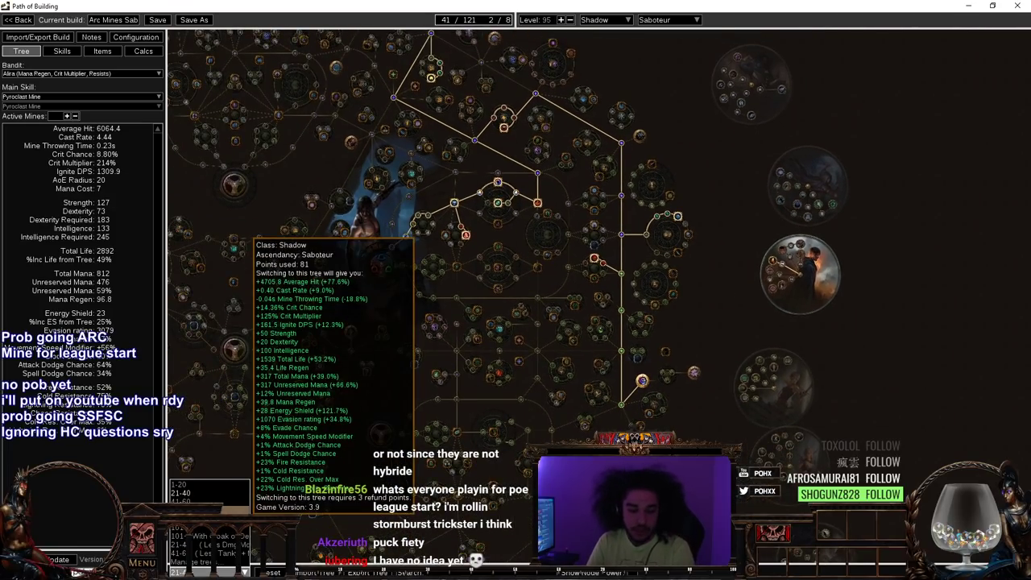
{"action": "left_click", "coordinate": [204, 501]}
- Inspect the allocated Survivalist node and the nearby Phase Acrobatics keystone
{"action": "scroll", "coordinate": [693, 223], "scroll_direction": "up", "scroll_amount": 3}
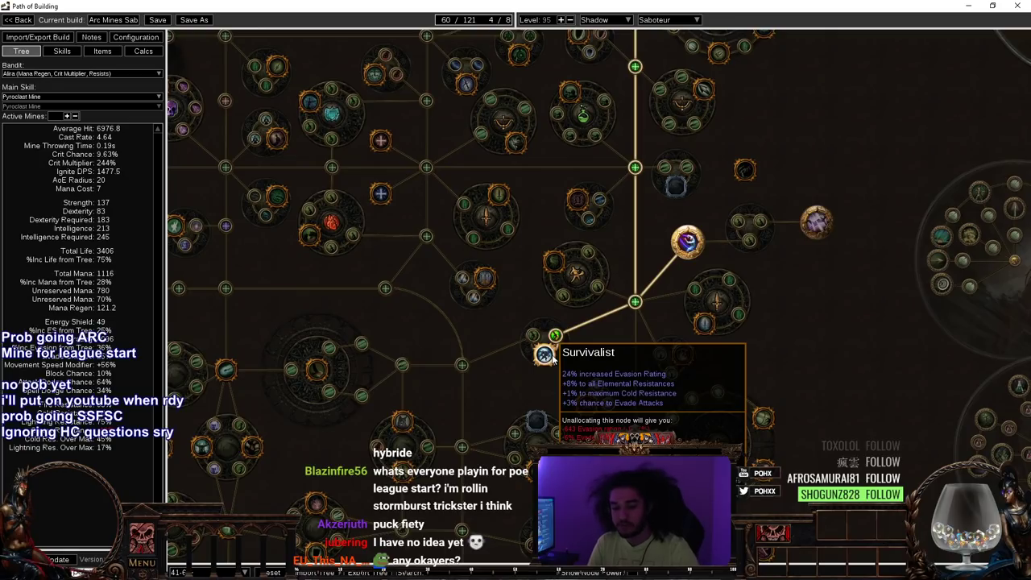
{"action": "scroll", "coordinate": [552, 359], "scroll_direction": "up", "scroll_amount": 2}
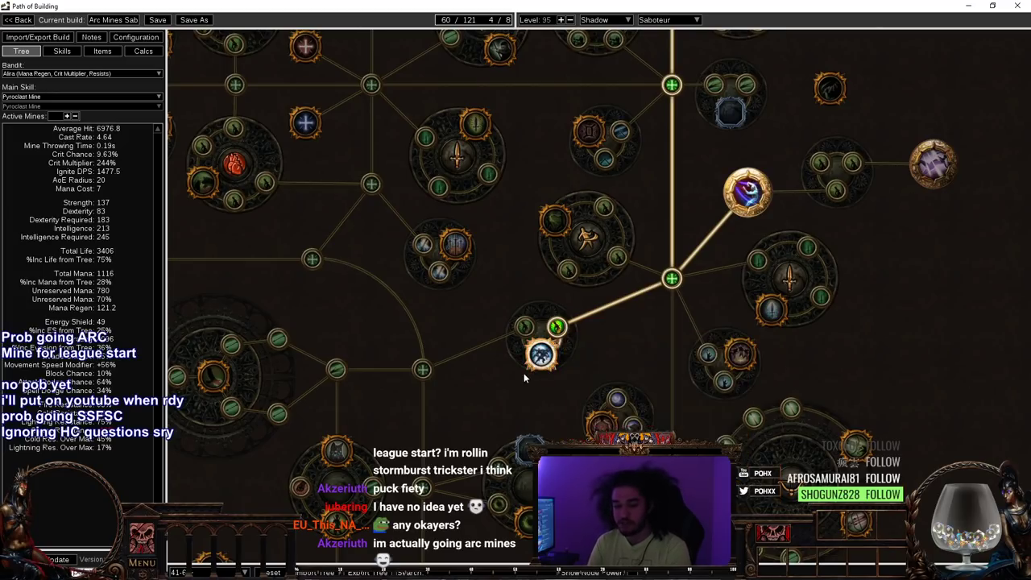
{"action": "scroll", "coordinate": [524, 377], "scroll_direction": "down", "scroll_amount": 4}
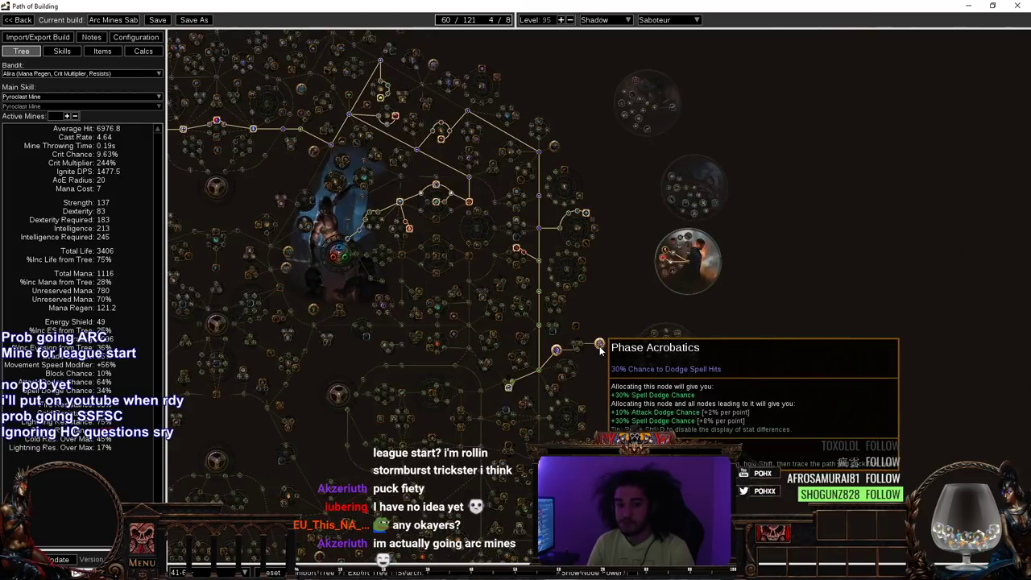
- Check the Successive Detonations node in the mine cluster above the Shadow area
{"action": "left_click_drag", "start_coordinate": [630, 260], "coordinate": [925, 420]}
{"action": "scroll", "coordinate": [771, 270], "scroll_direction": "up", "scroll_amount": 1}
{"action": "left_click_drag", "start_coordinate": [510, 335], "coordinate": [312, 325]}
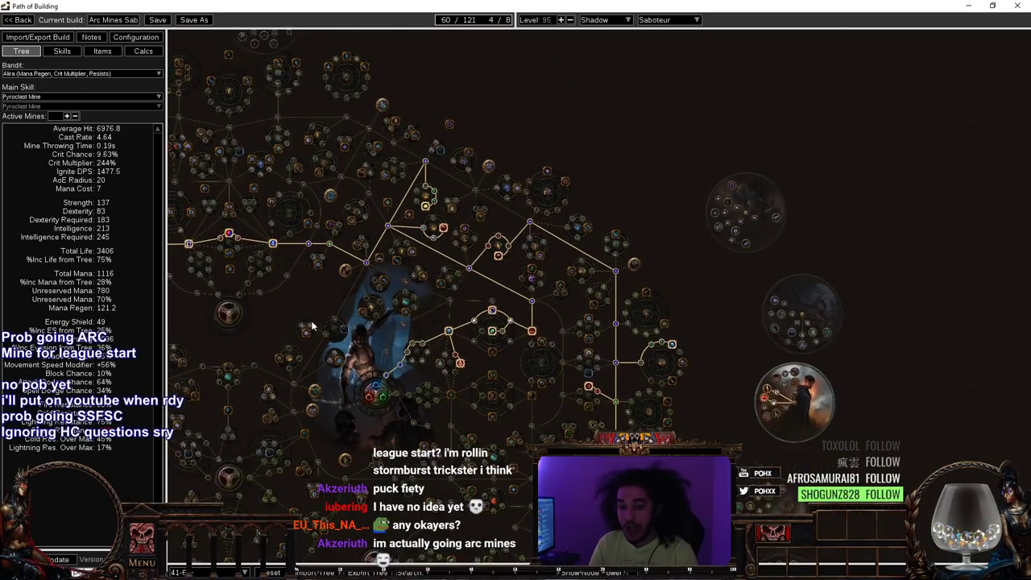
{"action": "scroll", "coordinate": [471, 227], "scroll_direction": "up", "scroll_amount": 8}
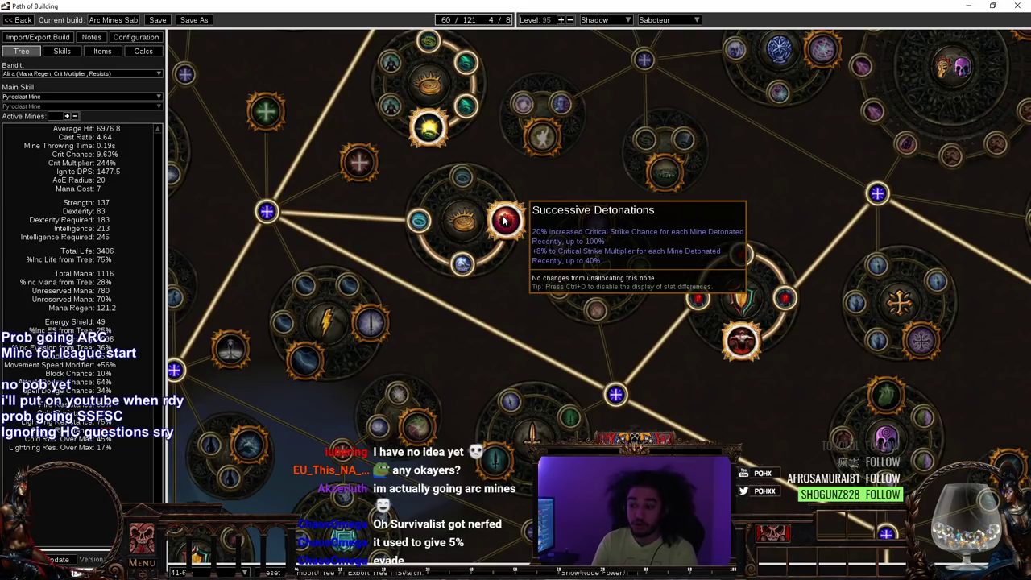
- View the path toward Mind Over Matter and switch the build to the saved 61-80 passive tree
{"action": "scroll", "coordinate": [504, 219], "scroll_direction": "down", "scroll_amount": 1}
{"action": "scroll", "coordinate": [505, 220], "scroll_direction": "down", "scroll_amount": 7}
{"action": "left_click_drag", "start_coordinate": [346, 336], "coordinate": [666, 329]}
{"action": "left_click", "coordinate": [211, 572]}
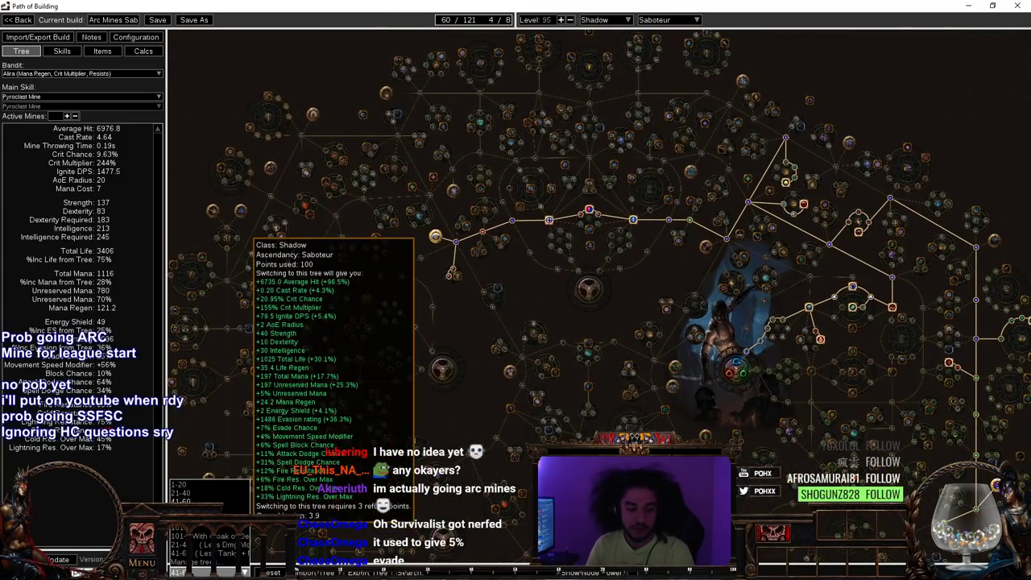
{"action": "left_click", "coordinate": [201, 509]}
- Look over the 61-80 tree's allocated clusters between the Shadow start and the Saboteur ascendancy
{"action": "scroll", "coordinate": [603, 250], "scroll_direction": "down", "scroll_amount": 2}
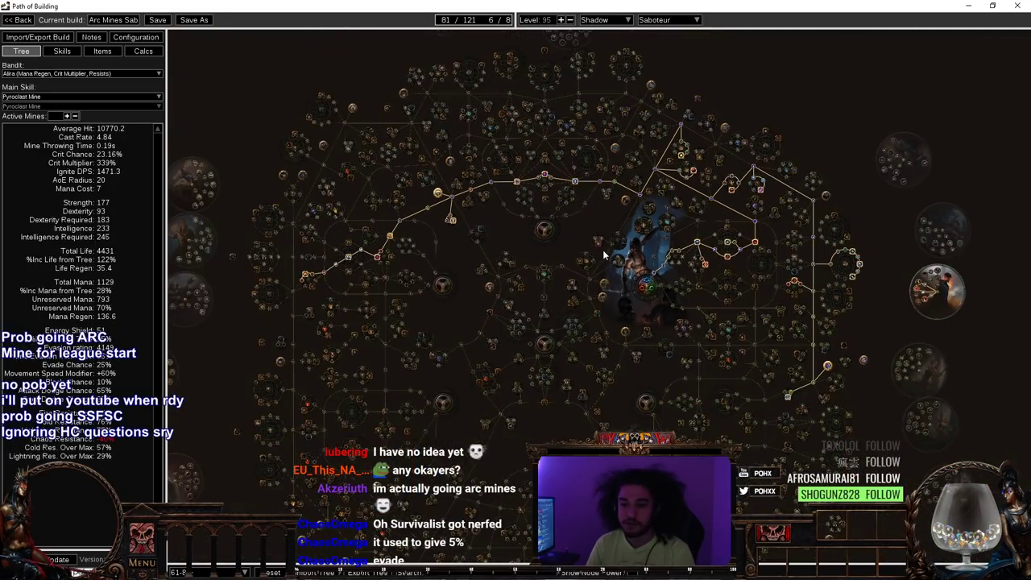
{"action": "scroll", "coordinate": [693, 193], "scroll_direction": "up", "scroll_amount": 2}
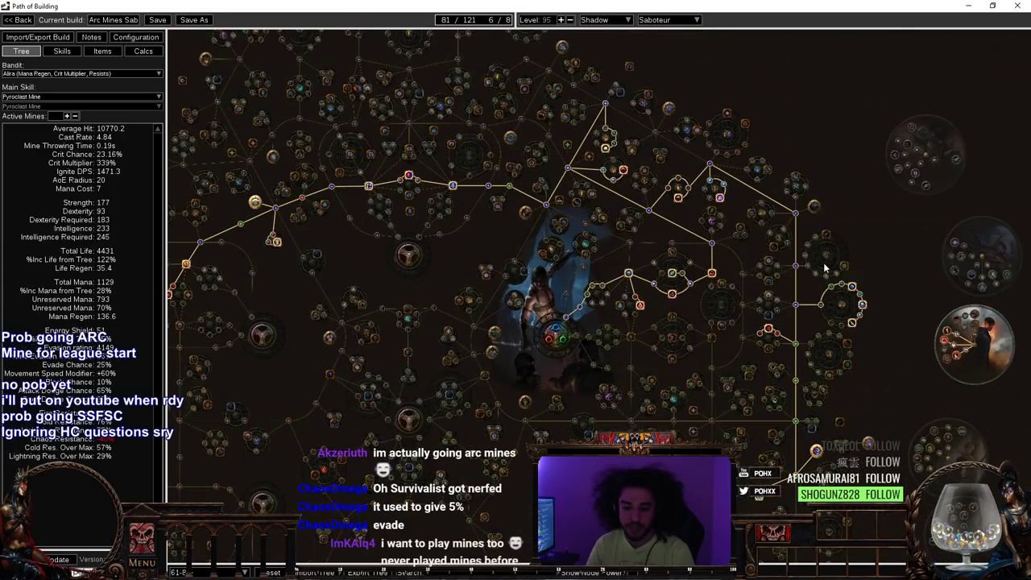
{"action": "scroll", "coordinate": [941, 196], "scroll_direction": "up", "scroll_amount": 1}
{"action": "scroll", "coordinate": [925, 242], "scroll_direction": "down", "scroll_amount": 2}
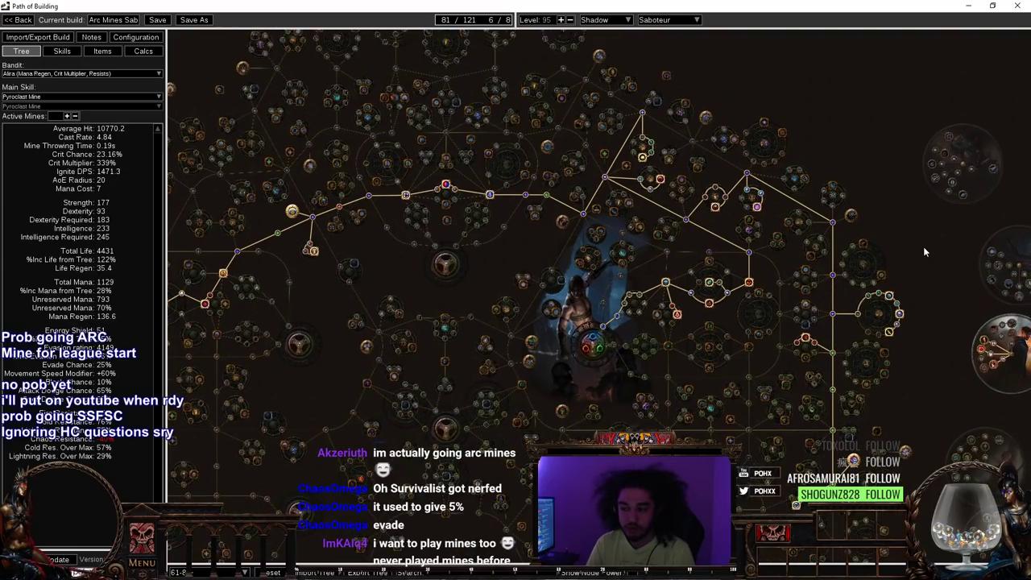
{"action": "left_click_drag", "start_coordinate": [928, 251], "coordinate": [812, 279]}
- Examine the 61-80 path running from the Shadow area past Mind Over Matter to the tree's far side
{"action": "left_click_drag", "start_coordinate": [226, 329], "coordinate": [581, 283]}
{"action": "scroll", "coordinate": [624, 264], "scroll_direction": "up", "scroll_amount": 3}
{"action": "scroll", "coordinate": [661, 321], "scroll_direction": "down", "scroll_amount": 1}
{"action": "left_click_drag", "start_coordinate": [535, 322], "coordinate": [584, 333]}
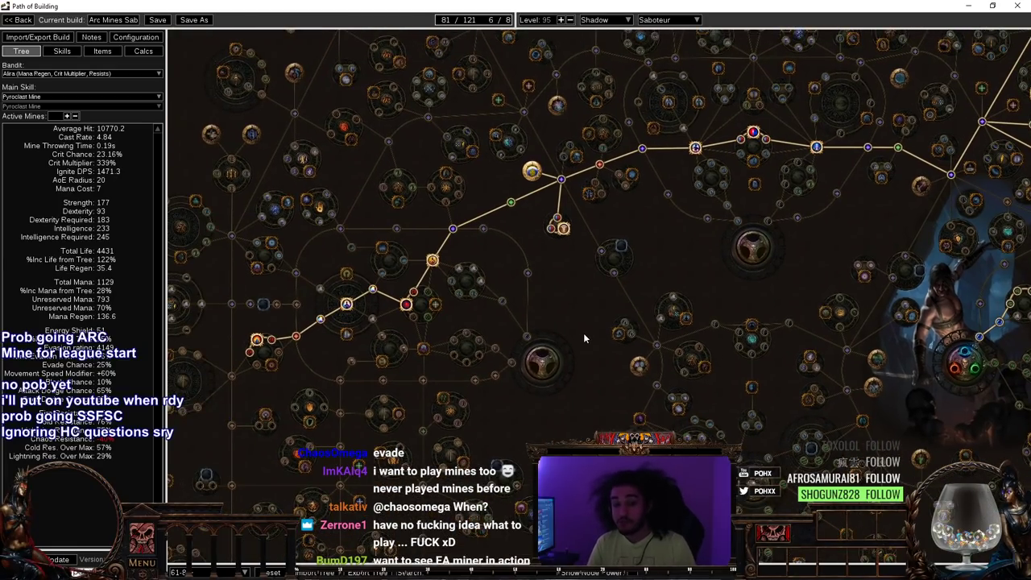
{"action": "scroll", "coordinate": [612, 359], "scroll_direction": "up", "scroll_amount": 1}
{"action": "scroll", "coordinate": [636, 386], "scroll_direction": "down", "scroll_amount": 1}
{"action": "left_click_drag", "start_coordinate": [599, 402], "coordinate": [547, 288]}
{"action": "scroll", "coordinate": [578, 400], "scroll_direction": "down", "scroll_amount": 2}
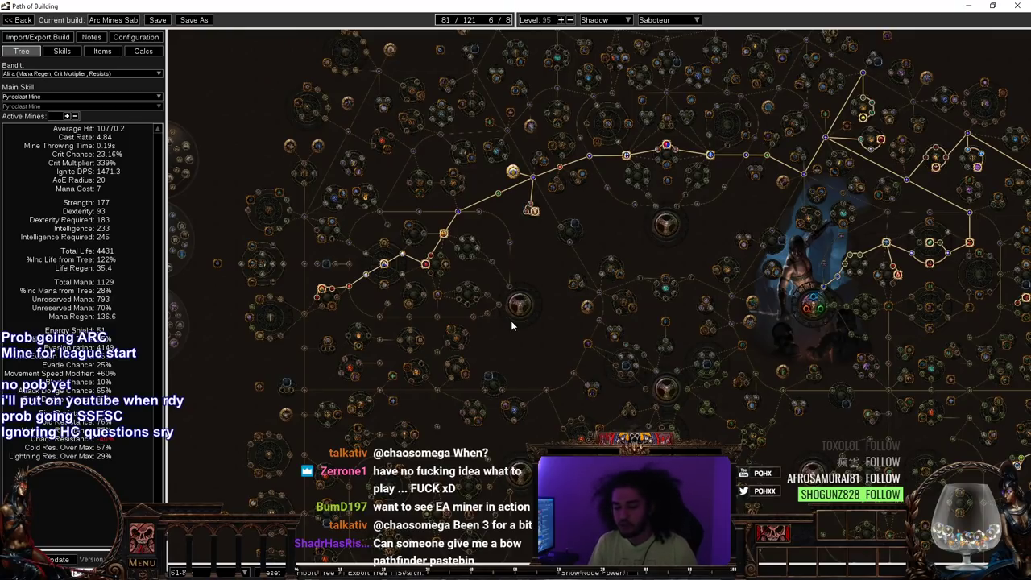
{"action": "scroll", "coordinate": [510, 320], "scroll_direction": "up", "scroll_amount": 3}
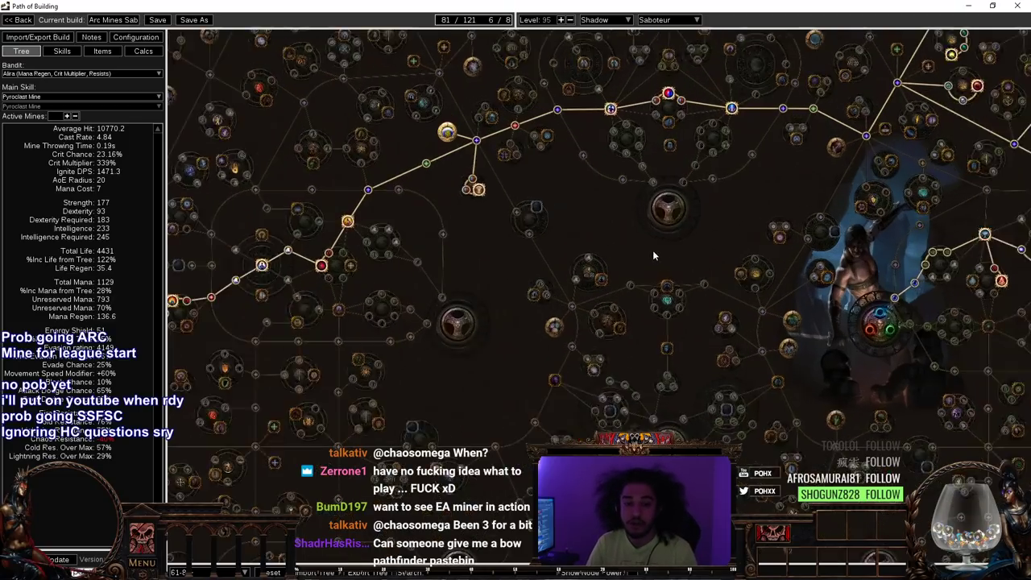
- Inspect the Retribution node, the Strength node and the unallocated Light of Divinity node along the far end of the path
{"action": "left_click_drag", "start_coordinate": [608, 314], "coordinate": [769, 291]}
{"action": "scroll", "coordinate": [619, 294], "scroll_direction": "up", "scroll_amount": 3}
{"action": "mouse_move", "coordinate": [566, 236]}
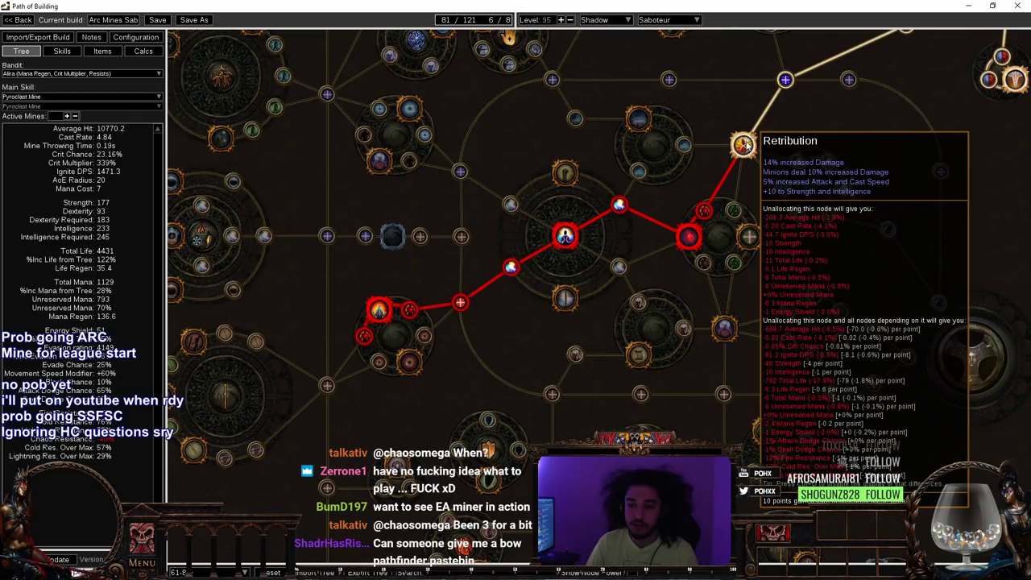
{"action": "left_click_drag", "start_coordinate": [688, 162], "coordinate": [851, 136]}
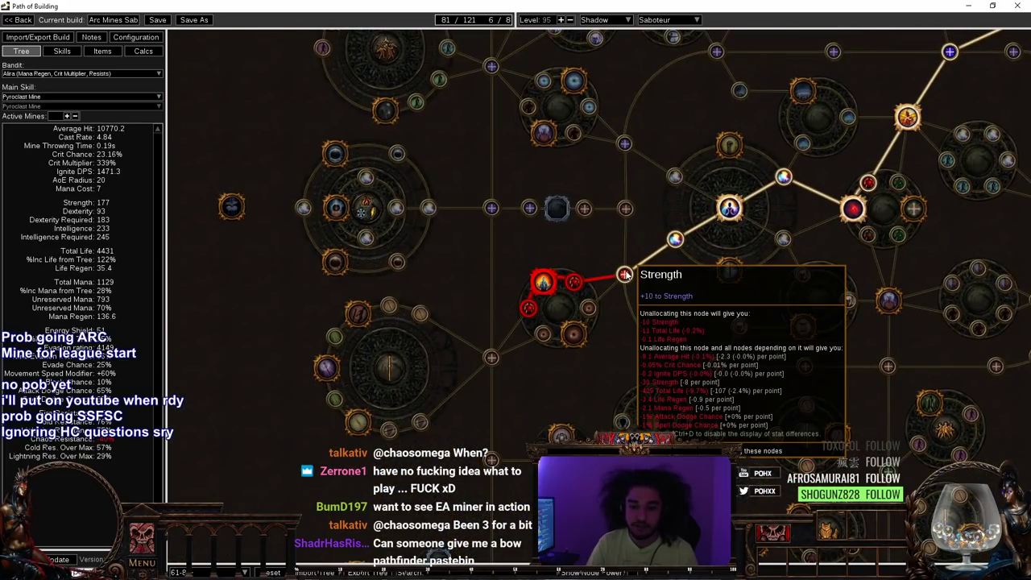
{"action": "mouse_move", "coordinate": [543, 286]}
{"action": "left_click_drag", "start_coordinate": [543, 283], "coordinate": [374, 330]}
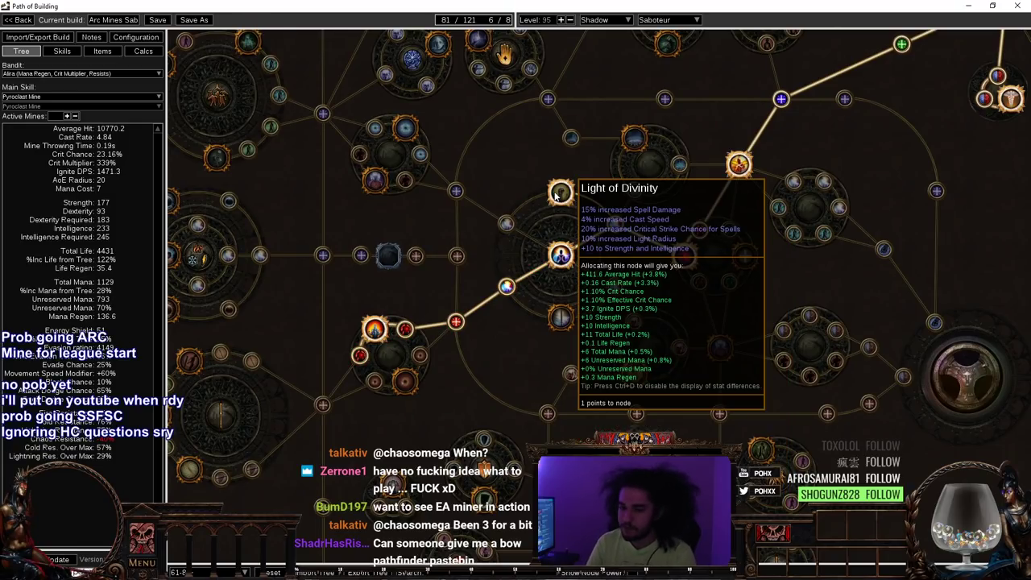
- View the far end of the 61-80 path and switch the build to the saved 81-100 passive tree
{"action": "scroll", "coordinate": [556, 196], "scroll_direction": "down", "scroll_amount": 3}
{"action": "left_click_drag", "start_coordinate": [532, 199], "coordinate": [501, 252]}
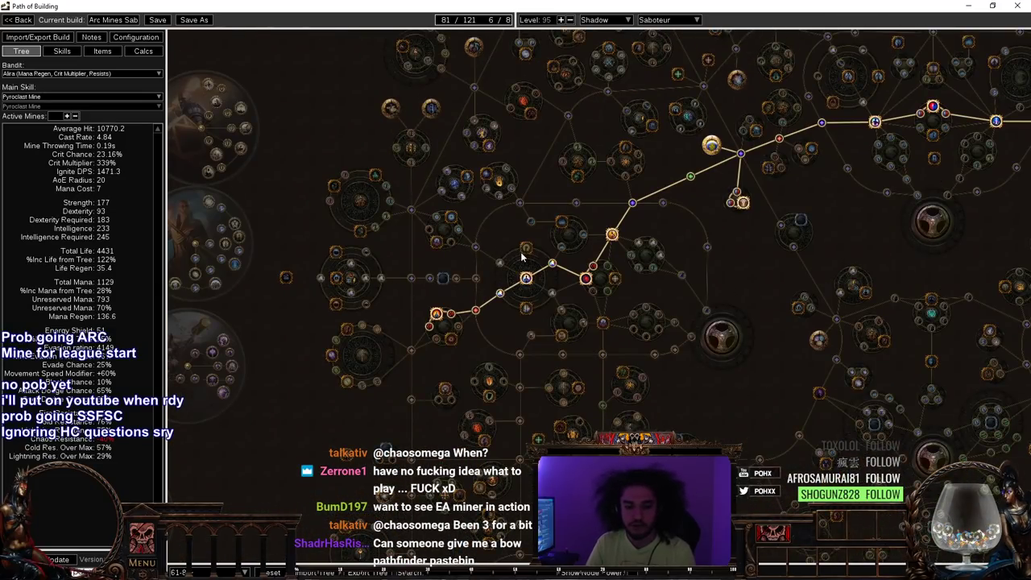
{"action": "scroll", "coordinate": [762, 271], "scroll_direction": "down", "scroll_amount": 1}
{"action": "left_click_drag", "start_coordinate": [762, 271], "coordinate": [378, 256]}
{"action": "left_click", "coordinate": [189, 572]}
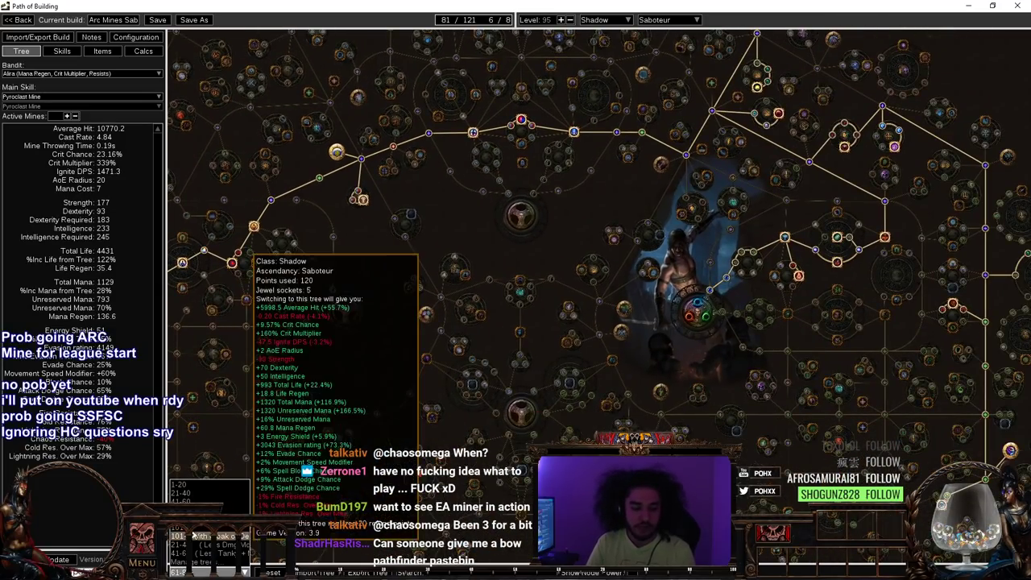
{"action": "left_click", "coordinate": [208, 503]}
- Look over the 81-100 tree's allocated paths and inspect the Assassination node near the Shadow start
{"action": "left_click_drag", "start_coordinate": [415, 281], "coordinate": [303, 252]}
{"action": "scroll", "coordinate": [406, 309], "scroll_direction": "up", "scroll_amount": 4}
{"action": "scroll", "coordinate": [303, 253], "scroll_direction": "down", "scroll_amount": 2}
{"action": "scroll", "coordinate": [678, 285], "scroll_direction": "up", "scroll_amount": 1}
{"action": "left_click_drag", "start_coordinate": [224, 138], "coordinate": [405, 258]}
{"action": "scroll", "coordinate": [758, 367], "scroll_direction": "up", "scroll_amount": 2}
{"action": "left_click_drag", "start_coordinate": [725, 356], "coordinate": [487, 282]}
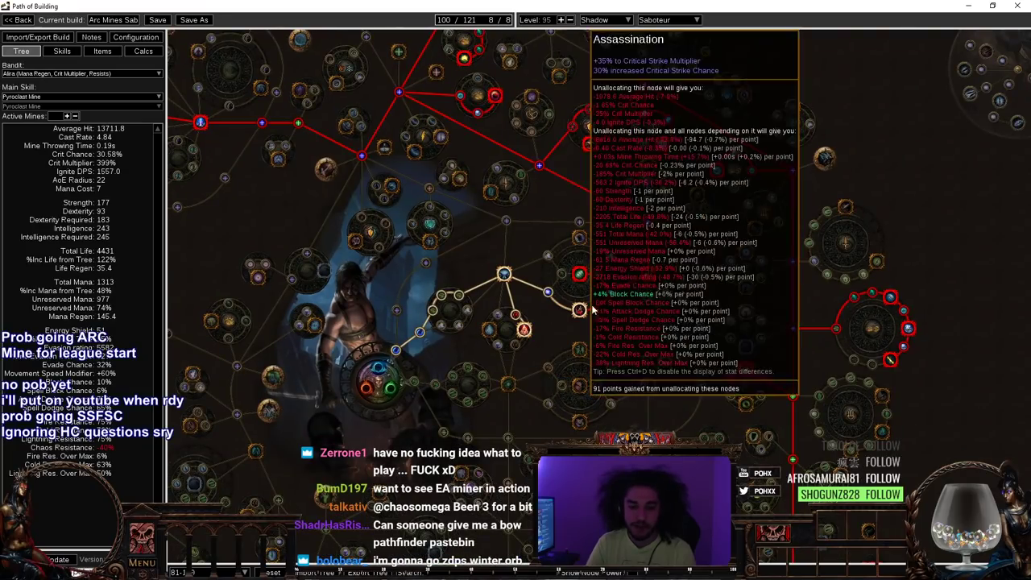
- Inspect the Silent Steps node in the evasion cluster below the Shadow's side of the 81-100 tree
{"action": "left_click_drag", "start_coordinate": [768, 440], "coordinate": [713, 196]}
{"action": "left_click_drag", "start_coordinate": [854, 191], "coordinate": [855, 173]}
{"action": "scroll", "coordinate": [855, 173], "scroll_direction": "down", "scroll_amount": 1}
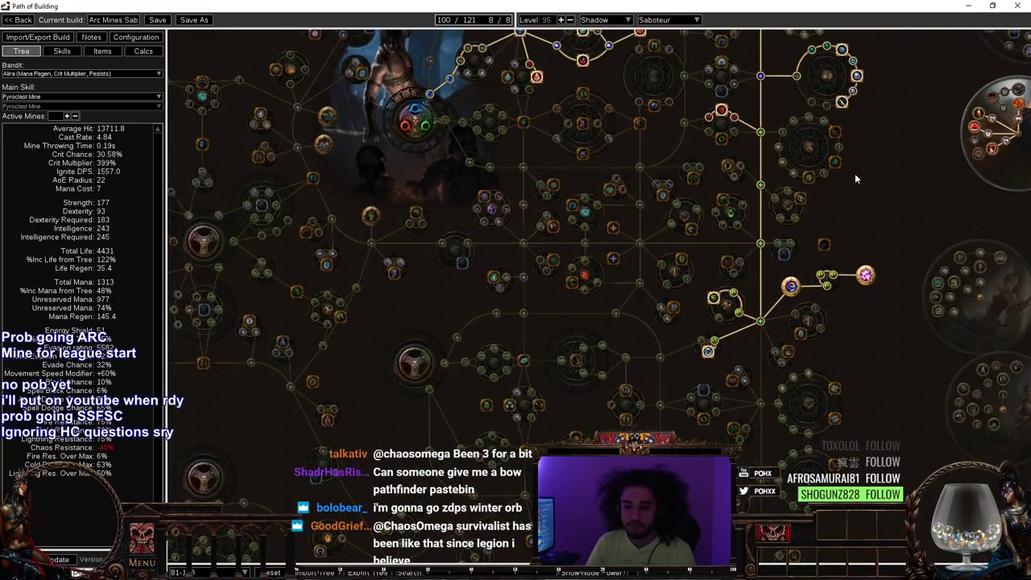
{"action": "left_click_drag", "start_coordinate": [718, 299], "coordinate": [592, 279]}
{"action": "scroll", "coordinate": [674, 229], "scroll_direction": "up", "scroll_amount": 3}
{"action": "scroll", "coordinate": [675, 231], "scroll_direction": "up", "scroll_amount": 2}
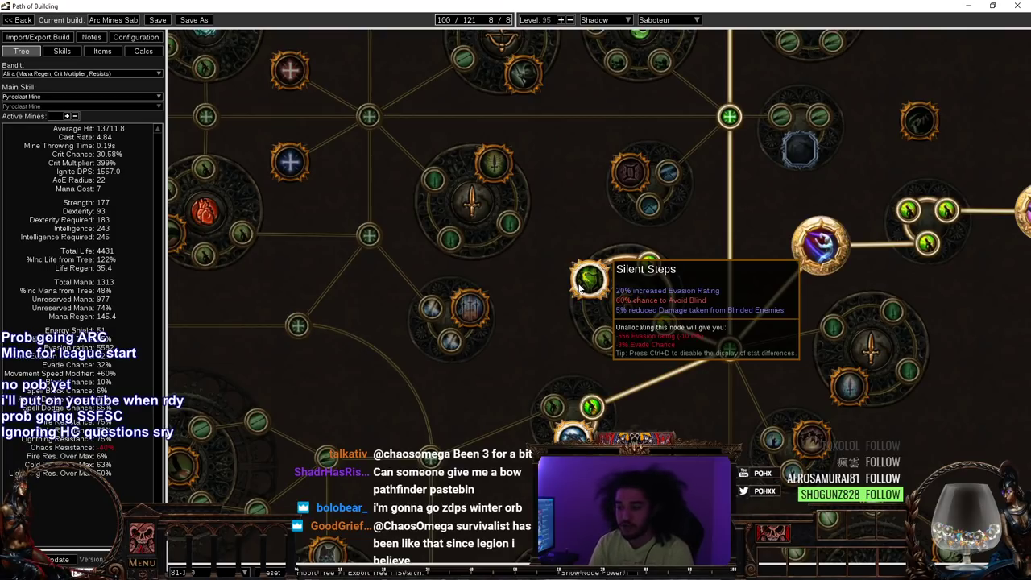
- Inspect the Born in the Shadows node in the Saboteur ascendancy
{"action": "scroll", "coordinate": [579, 285], "scroll_direction": "down", "scroll_amount": 6}
{"action": "left_click_drag", "start_coordinate": [709, 129], "coordinate": [625, 364]}
{"action": "scroll", "coordinate": [476, 270], "scroll_direction": "up", "scroll_amount": 5}
{"action": "left_click_drag", "start_coordinate": [690, 400], "coordinate": [494, 344]}
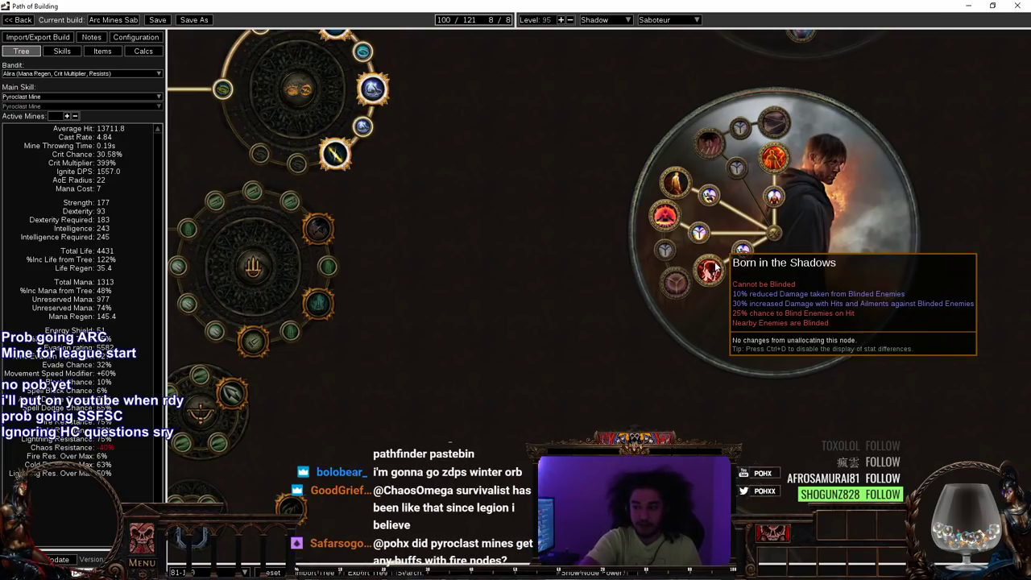
- Look over the whole 81-100 layout and switch the build to the first saved passive tree starting at 101
{"action": "scroll", "coordinate": [490, 294], "scroll_direction": "down", "scroll_amount": 5}
{"action": "left_click_drag", "start_coordinate": [491, 293], "coordinate": [939, 84]}
{"action": "scroll", "coordinate": [871, 176], "scroll_direction": "down", "scroll_amount": 2}
{"action": "left_click_drag", "start_coordinate": [514, 211], "coordinate": [572, 468]}
{"action": "scroll", "coordinate": [570, 447], "scroll_direction": "down", "scroll_amount": 1}
{"action": "scroll", "coordinate": [570, 376], "scroll_direction": "down", "scroll_amount": 1}
{"action": "left_click_drag", "start_coordinate": [569, 426], "coordinate": [607, 422]}
{"action": "left_click_drag", "start_coordinate": [606, 339], "coordinate": [558, 174]}
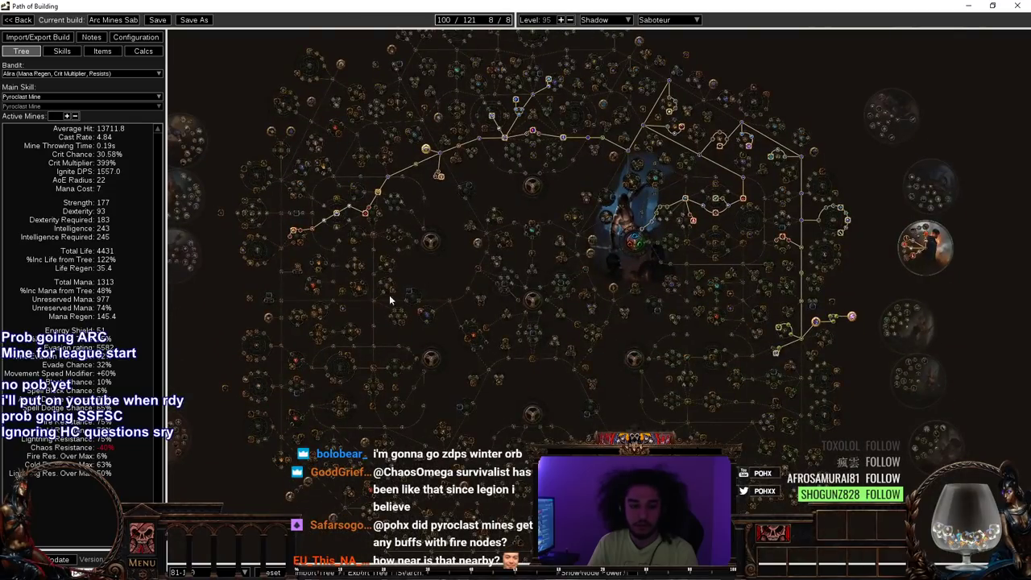
{"action": "left_click", "coordinate": [208, 571]}
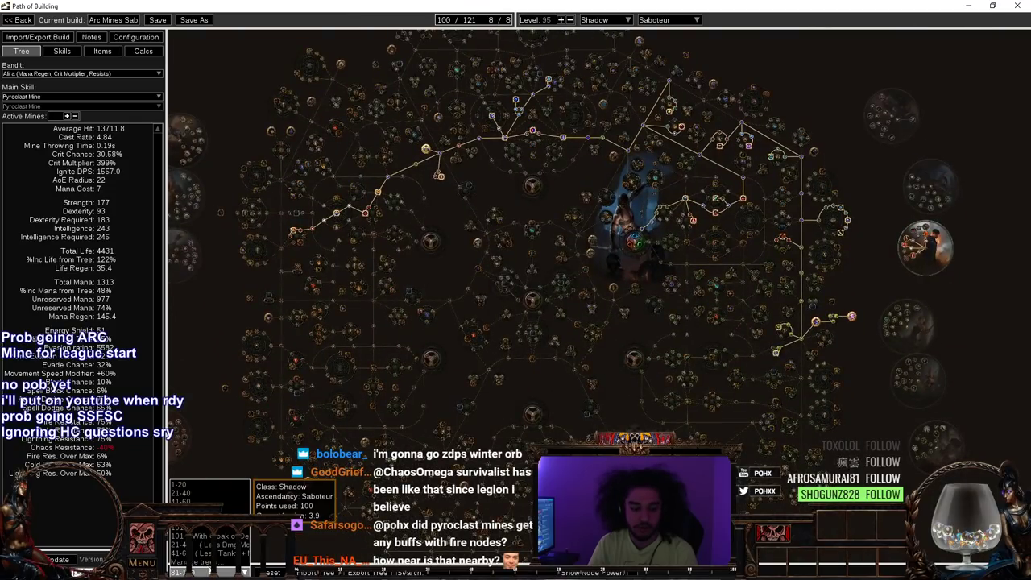
{"action": "left_click", "coordinate": [208, 528]}
- Look over the 101 tree's allocated path from the Shadow area to the Witch-side clusters
{"action": "mouse_move", "coordinate": [588, 392]}
{"action": "left_mouse_down"}
{"action": "mouse_move", "coordinate": [540, 353]}
{"action": "mouse_move", "coordinate": [573, 389]}
{"action": "left_mouse_up"}
{"action": "scroll", "coordinate": [541, 354], "scroll_direction": "down", "scroll_amount": 1}
{"action": "scroll", "coordinate": [402, 256], "scroll_direction": "up", "scroll_amount": 2}
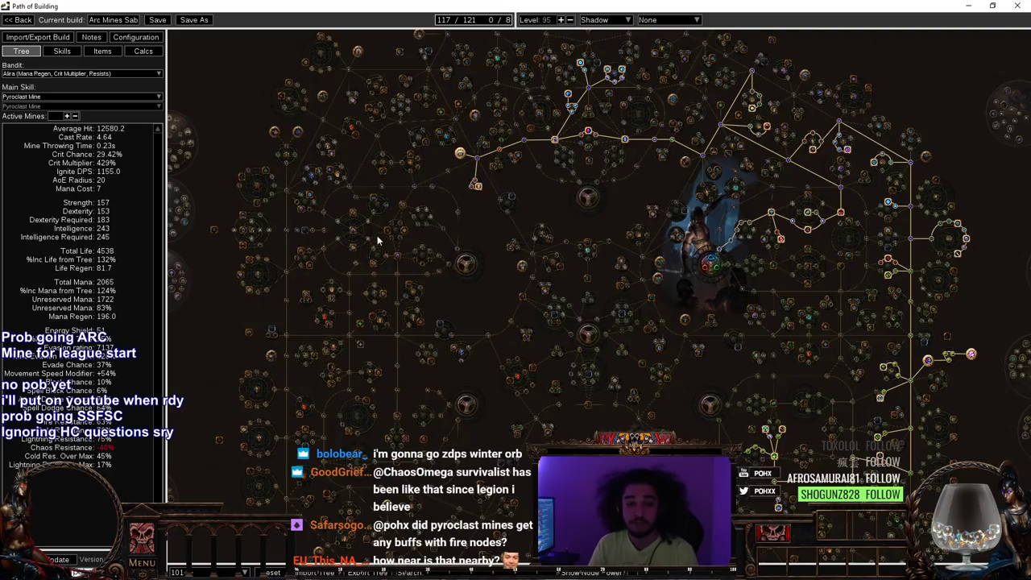
{"action": "left_click_drag", "start_coordinate": [456, 182], "coordinate": [472, 225]}
{"action": "scroll", "coordinate": [363, 235], "scroll_direction": "up", "scroll_amount": 2}
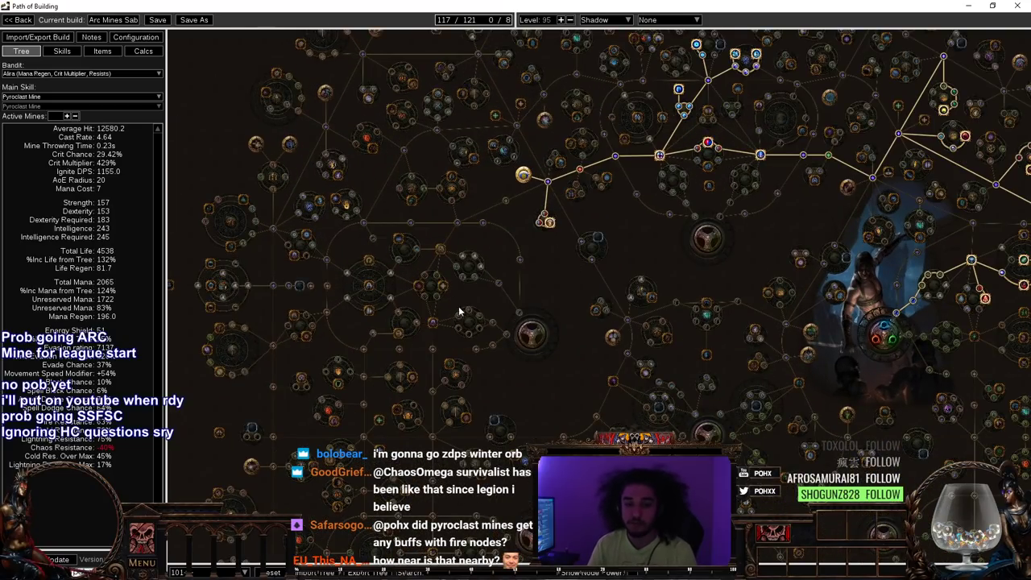
{"action": "left_click_drag", "start_coordinate": [767, 215], "coordinate": [592, 392]}
{"action": "scroll", "coordinate": [593, 392], "scroll_direction": "up", "scroll_amount": 2}
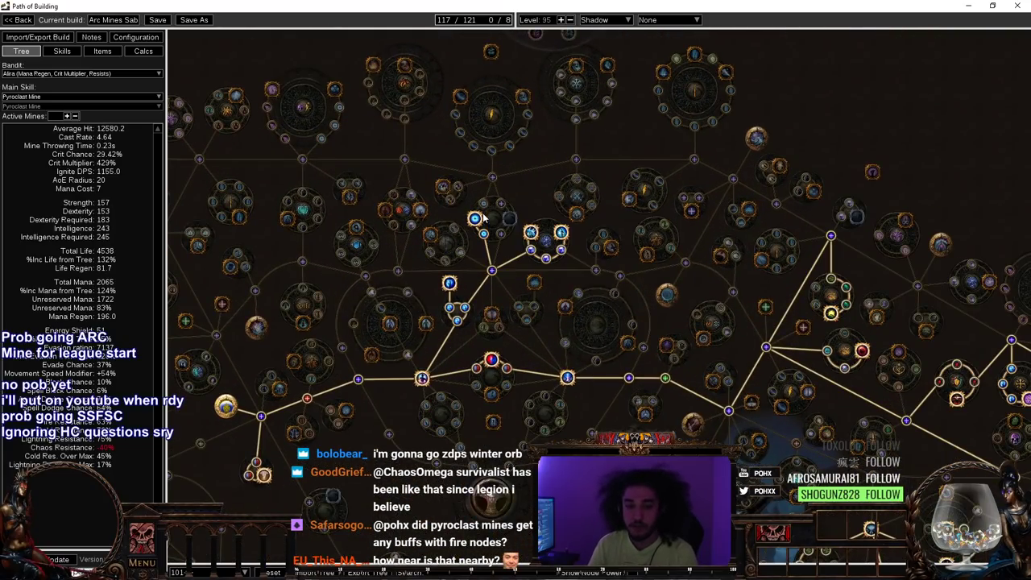
- Inspect the power charge cluster, including the Spell Damage per Power Charge and Instability nodes
{"action": "left_click_drag", "start_coordinate": [638, 349], "coordinate": [351, 103]}
{"action": "left_click_drag", "start_coordinate": [717, 244], "coordinate": [600, 42]}
{"action": "left_click_drag", "start_coordinate": [300, 332], "coordinate": [793, 559]}
{"action": "left_click_drag", "start_coordinate": [362, 173], "coordinate": [553, 371]}
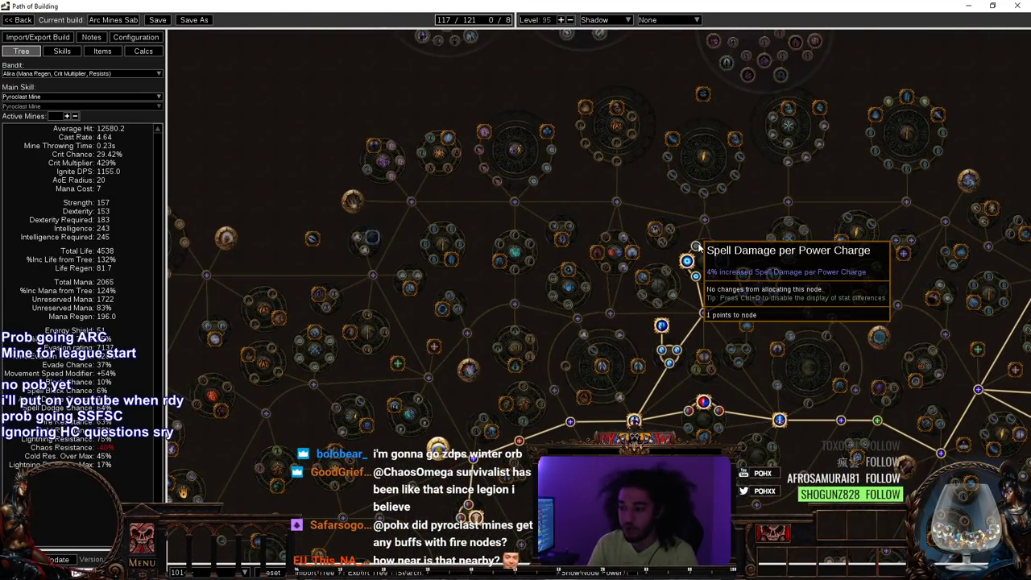
{"action": "scroll", "coordinate": [690, 256], "scroll_direction": "down", "scroll_amount": 3}
{"action": "left_click_drag", "start_coordinate": [717, 326], "coordinate": [542, 291]}
{"action": "scroll", "coordinate": [519, 223], "scroll_direction": "up", "scroll_amount": 2}
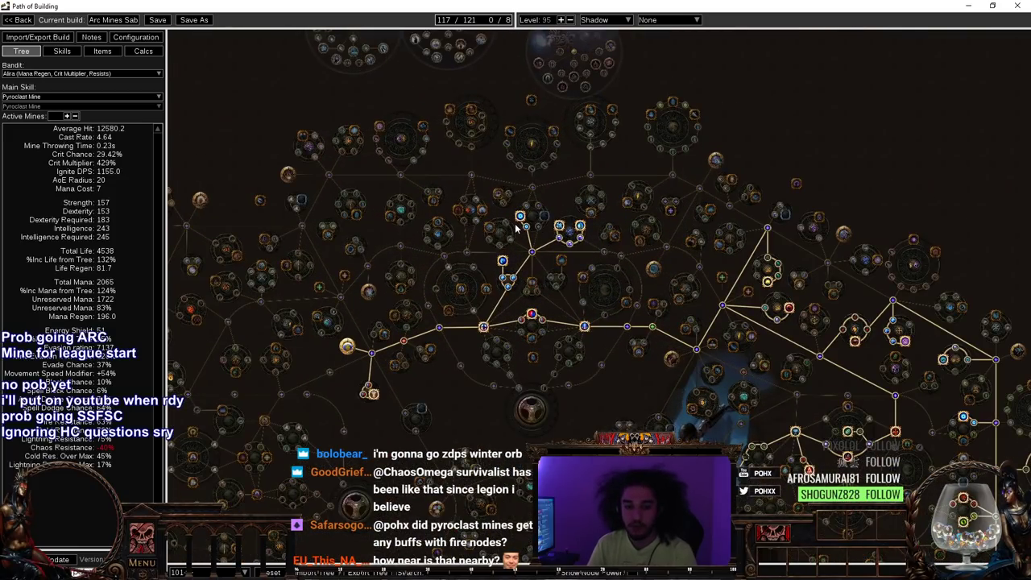
{"action": "left_click_drag", "start_coordinate": [623, 362], "coordinate": [559, 334]}
{"action": "scroll", "coordinate": [615, 241], "scroll_direction": "down", "scroll_amount": 1}
{"action": "scroll", "coordinate": [500, 292], "scroll_direction": "up", "scroll_amount": 1}
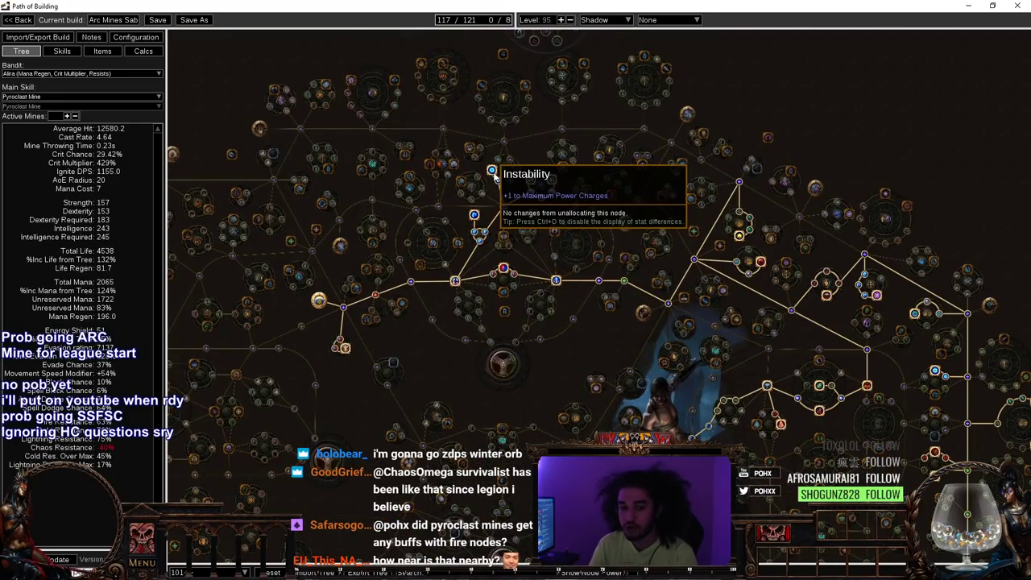
- Inspect the Frenetic node on the Shadow side of the 101 tree
{"action": "left_click_drag", "start_coordinate": [569, 349], "coordinate": [414, 261]}
{"action": "left_click_drag", "start_coordinate": [585, 263], "coordinate": [394, 135]}
{"action": "scroll", "coordinate": [555, 148], "scroll_direction": "up", "scroll_amount": 1}
{"action": "mouse_move", "coordinate": [595, 279]}
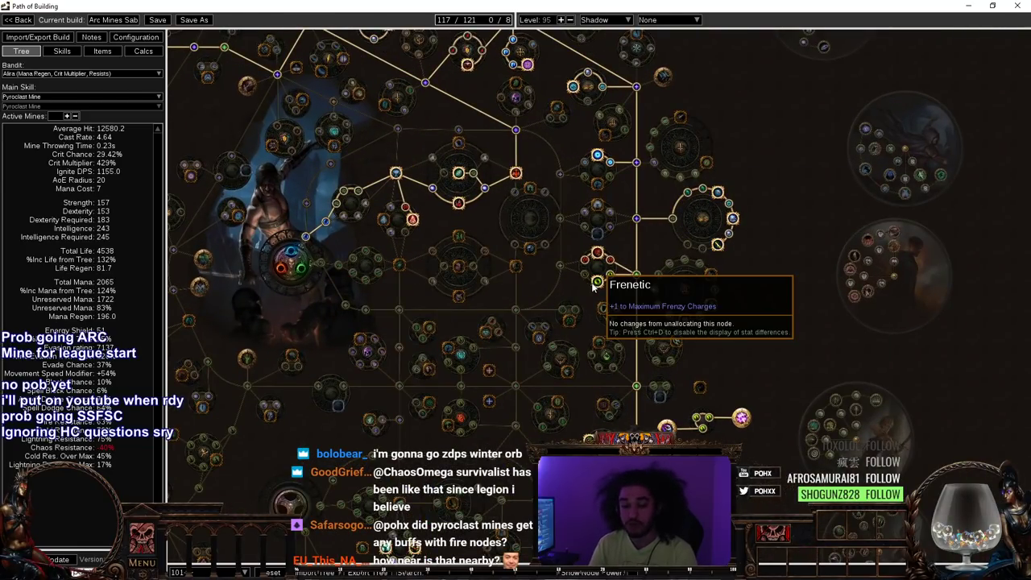
{"action": "scroll", "coordinate": [593, 287], "scroll_direction": "down", "scroll_amount": 3}
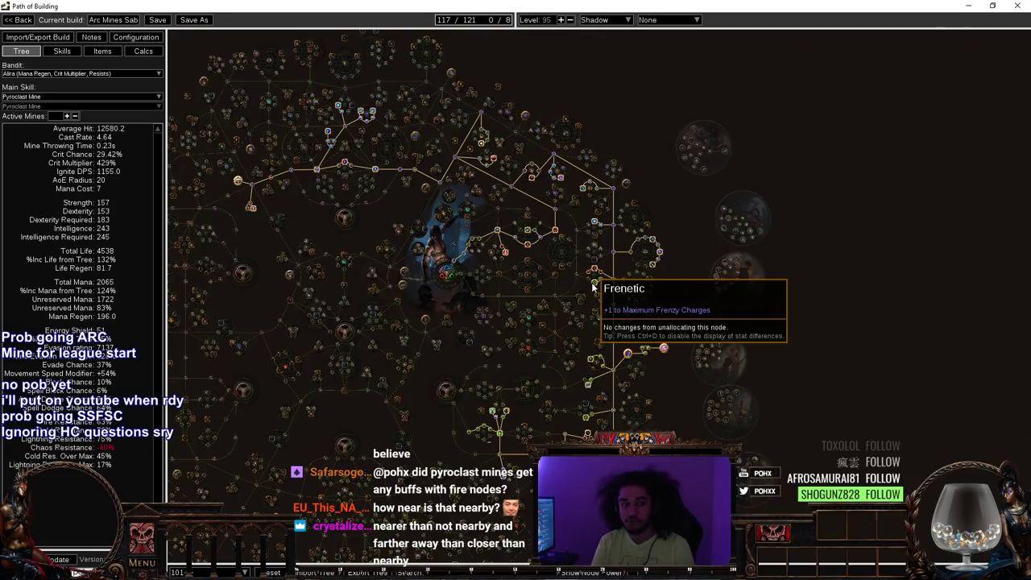
- In the Main Skill 6L socket group, replace the Charged Traps gem with Charged Mines
{"action": "left_click", "coordinate": [62, 52]}
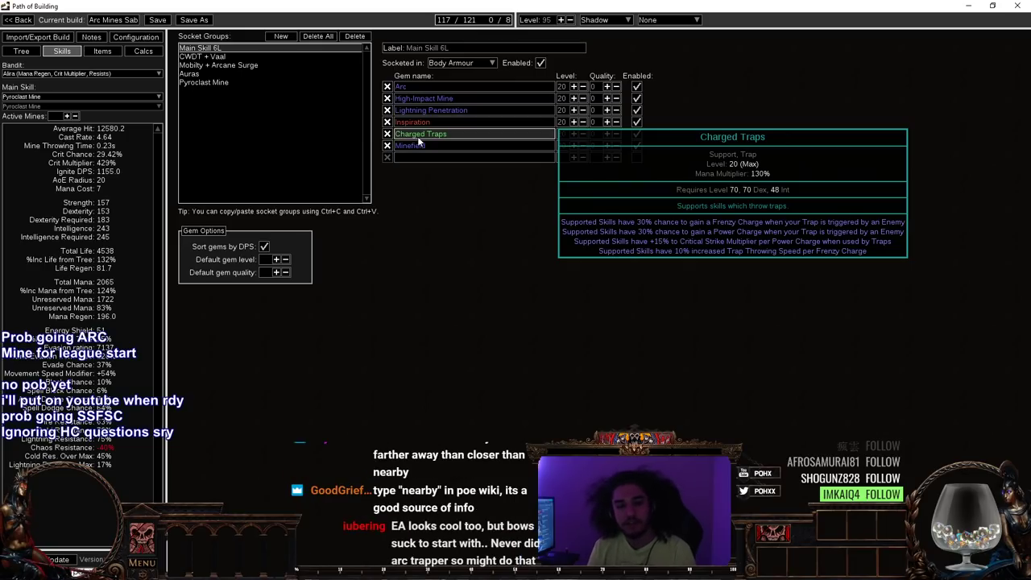
{"action": "left_click", "coordinate": [417, 134]}
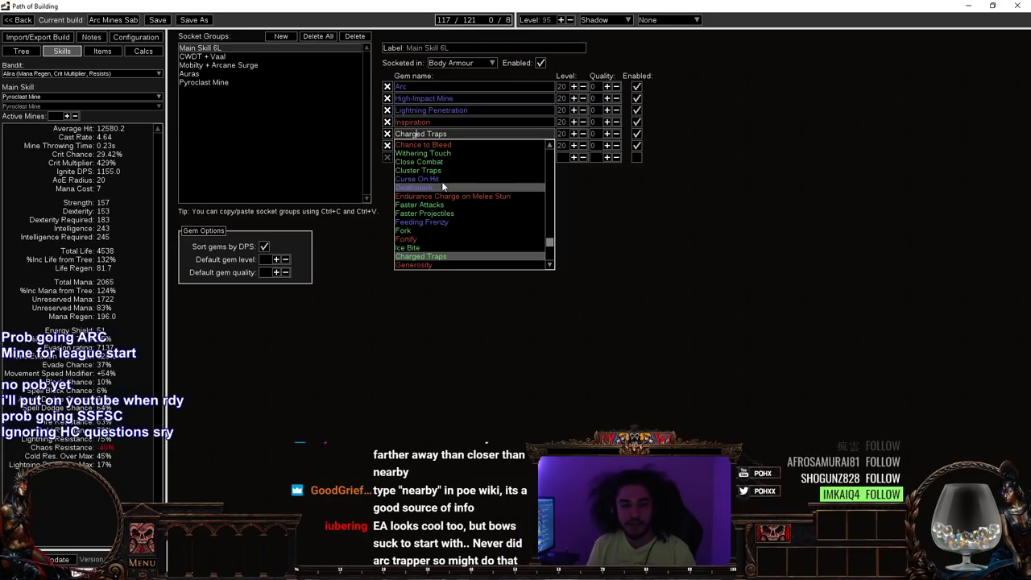
{"action": "left_click", "coordinate": [454, 135]}
{"action": "key", "text": "BackSpace"}
{"action": "key", "text": "BackSpace"}
{"action": "key", "text": "BackSpace"}
{"action": "key", "text": "BackSpace"}
{"action": "key", "text": "BackSpace"}
{"action": "type", "text": "mine"}
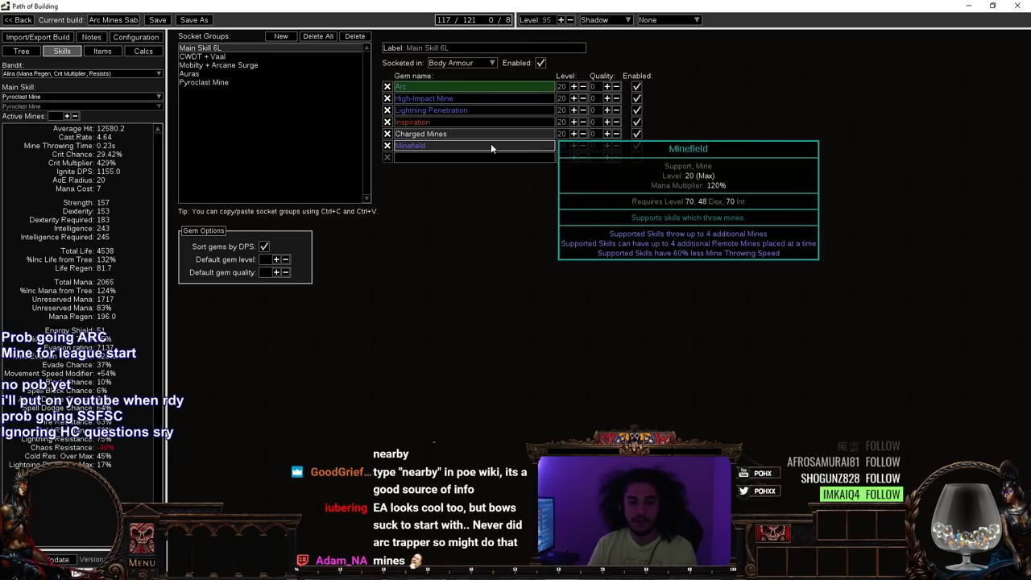
{"action": "left_click", "coordinate": [490, 143]}
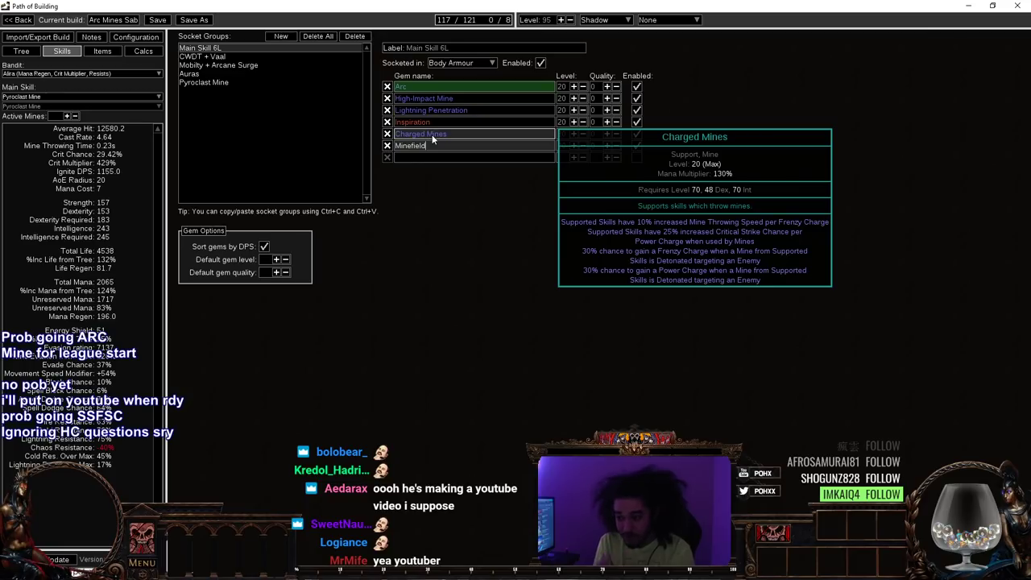
{"action": "key", "text": "Return"}
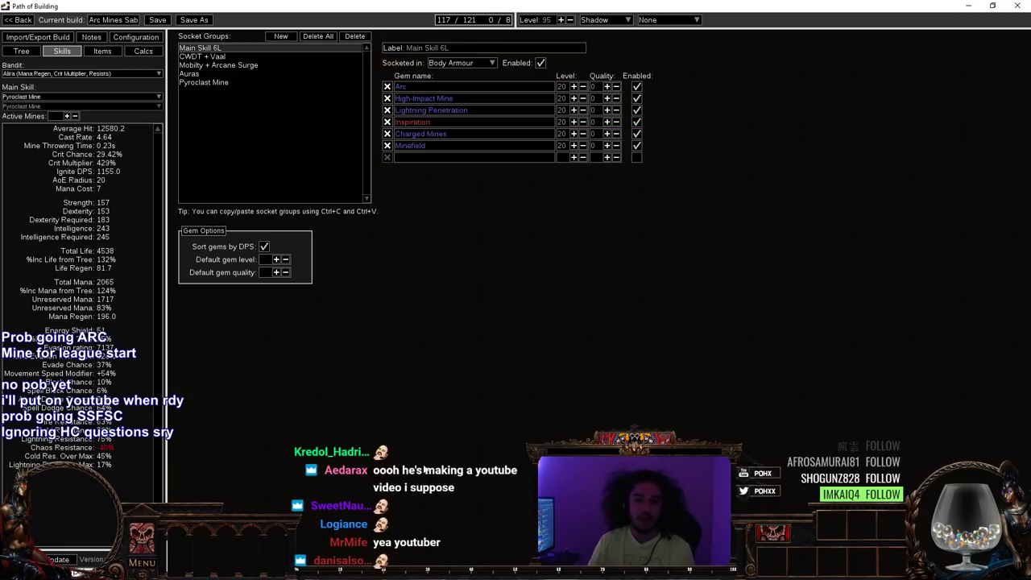
- Review the gems in the CWDT + Vaal and Auras socket groups and return to Main Skill 6L
{"action": "left_click", "coordinate": [230, 56]}
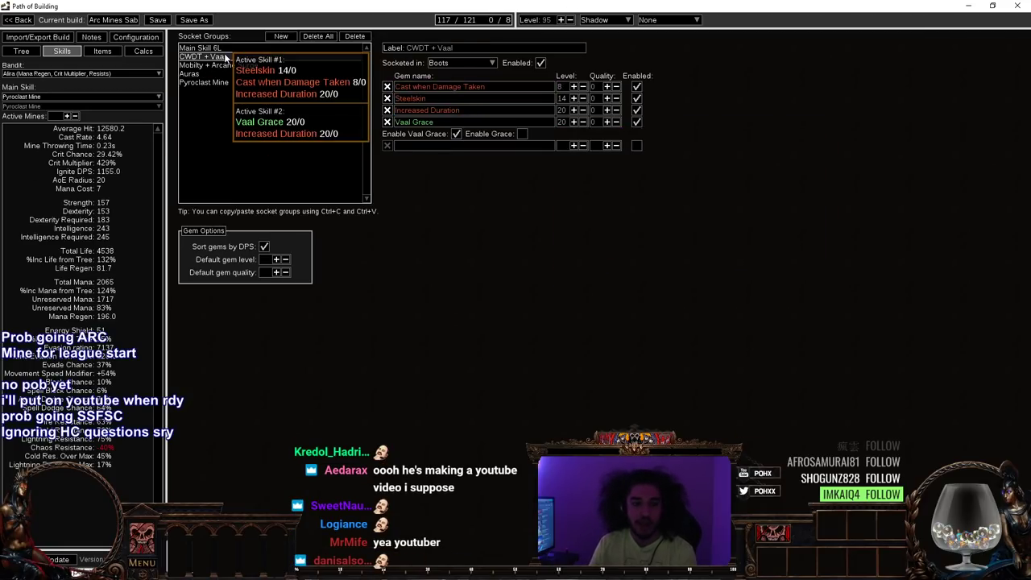
{"action": "left_click", "coordinate": [223, 74]}
{"action": "left_click", "coordinate": [200, 48]}
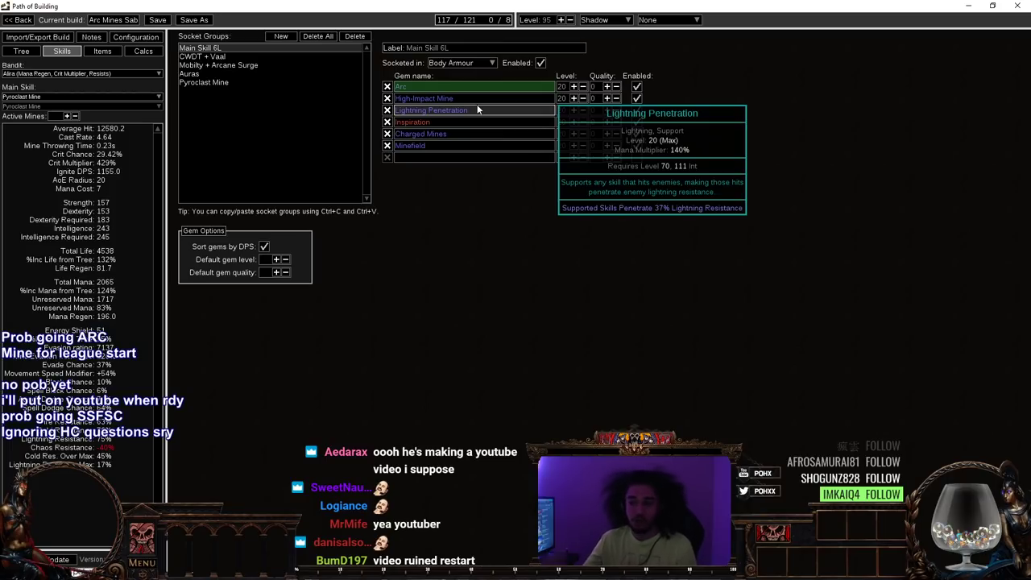
- Return to the passive tree and switch to the saved 101 variant with the cloak
{"action": "left_click", "coordinate": [38, 50]}
{"action": "left_click_drag", "start_coordinate": [662, 345], "coordinate": [839, 164]}
{"action": "scroll", "coordinate": [523, 223], "scroll_direction": "down", "scroll_amount": 2}
{"action": "left_click_drag", "start_coordinate": [523, 222], "coordinate": [543, 307]}
{"action": "left_click", "coordinate": [211, 573]}
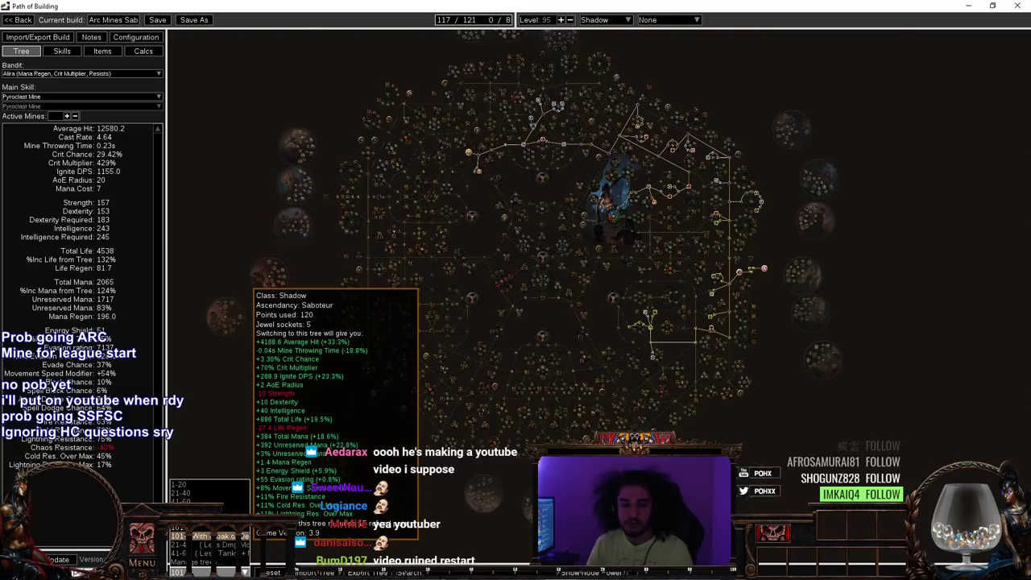
{"action": "left_click", "coordinate": [211, 536]}
- Inspect the unallocated Fervour node and look over the cloak variant's overall layout
{"action": "scroll", "coordinate": [818, 275], "scroll_direction": "up", "scroll_amount": 5}
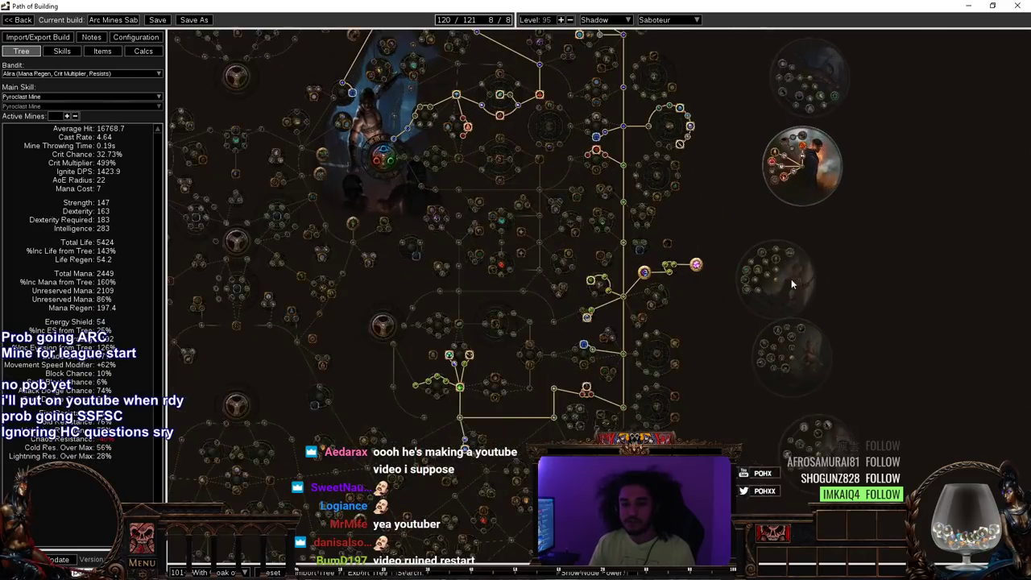
{"action": "left_click_drag", "start_coordinate": [623, 385], "coordinate": [673, 341]}
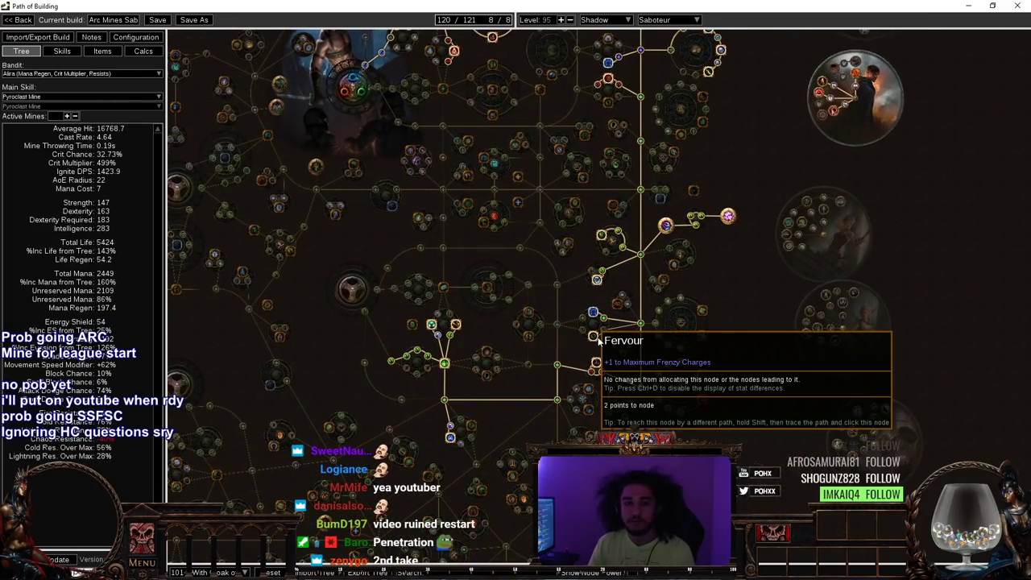
{"action": "scroll", "coordinate": [597, 341], "scroll_direction": "down", "scroll_amount": 2}
{"action": "left_click_drag", "start_coordinate": [737, 178], "coordinate": [821, 196]}
{"action": "scroll", "coordinate": [821, 197], "scroll_direction": "down", "scroll_amount": 1}
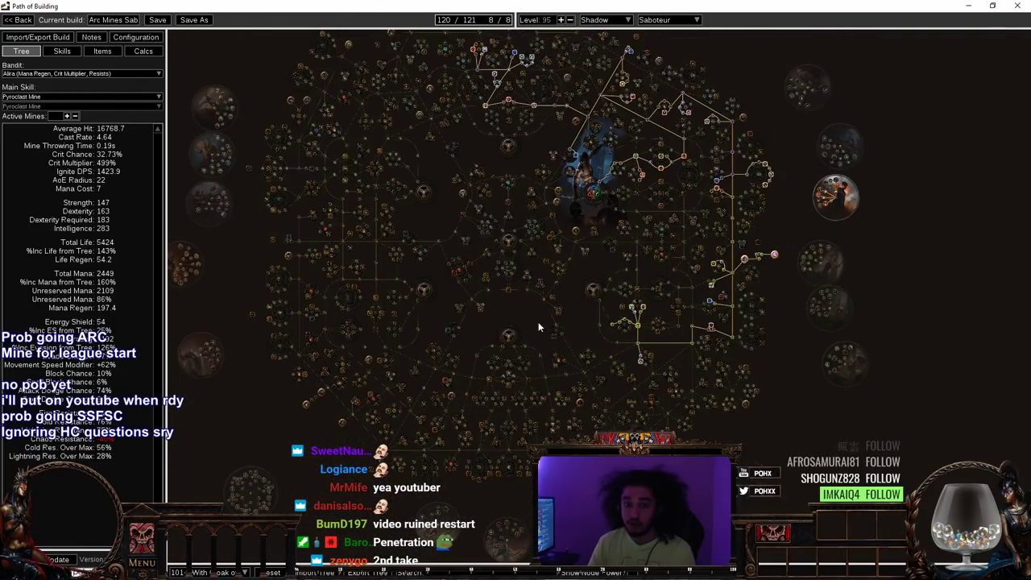
{"action": "left_click_drag", "start_coordinate": [540, 317], "coordinate": [480, 426]}
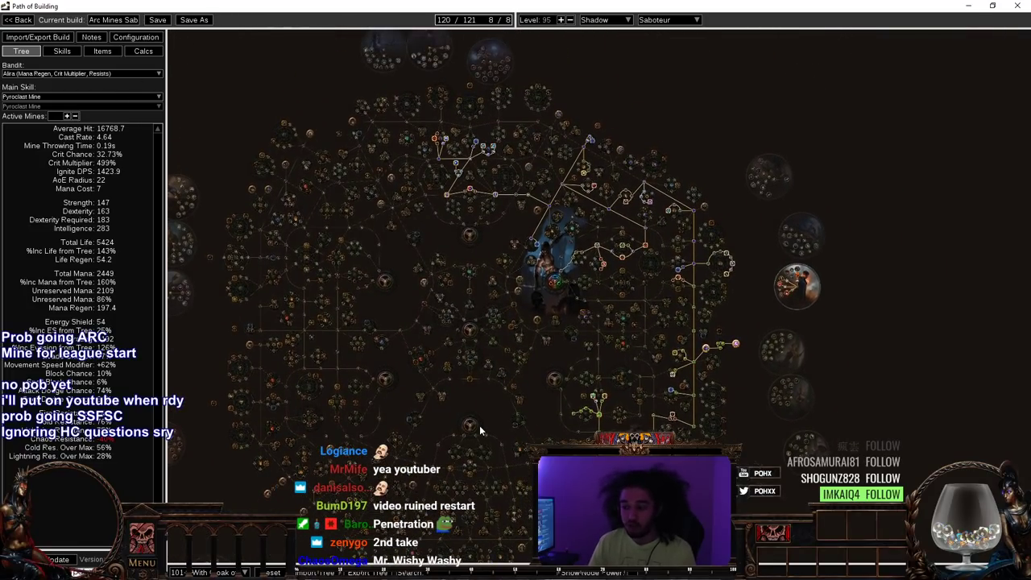
- Examine the cloak variant's Witch-side path and inspect the Cobalt Jewel socketed there
{"action": "scroll", "coordinate": [492, 274], "scroll_direction": "up", "scroll_amount": 3}
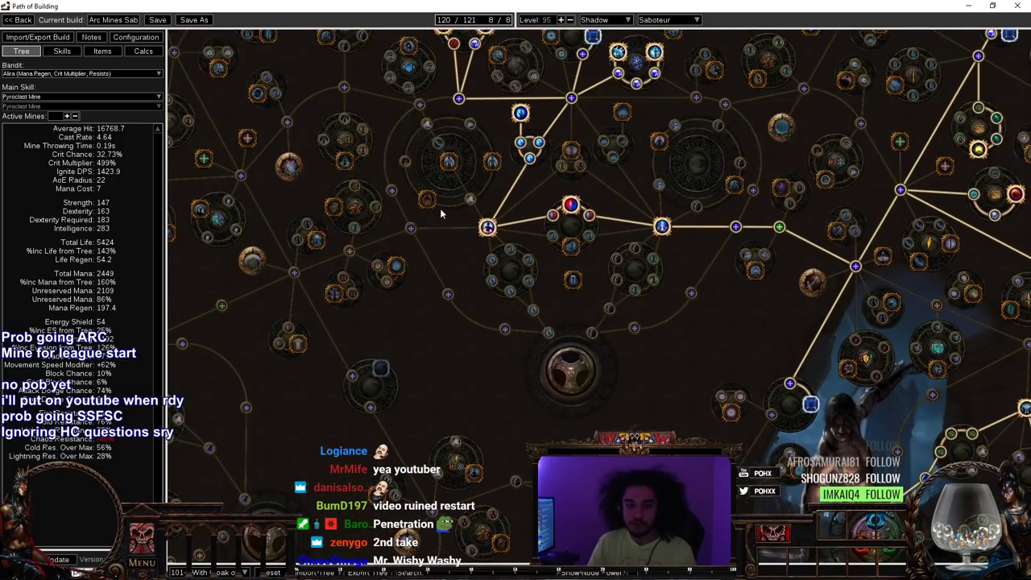
{"action": "left_click_drag", "start_coordinate": [496, 386], "coordinate": [319, 341]}
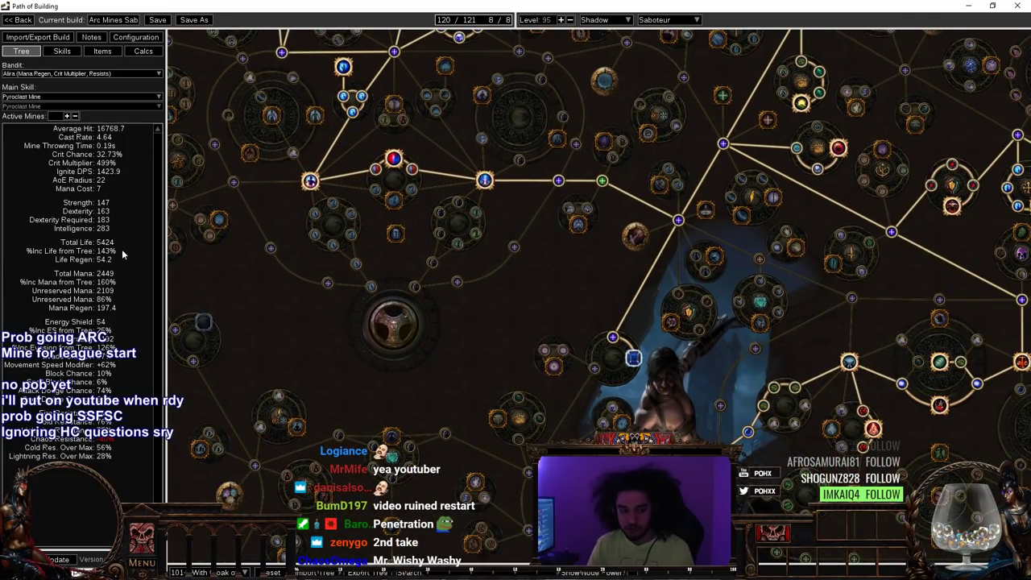
{"action": "left_click_drag", "start_coordinate": [290, 288], "coordinate": [376, 519]}
{"action": "scroll", "coordinate": [526, 259], "scroll_direction": "down", "scroll_amount": 1}
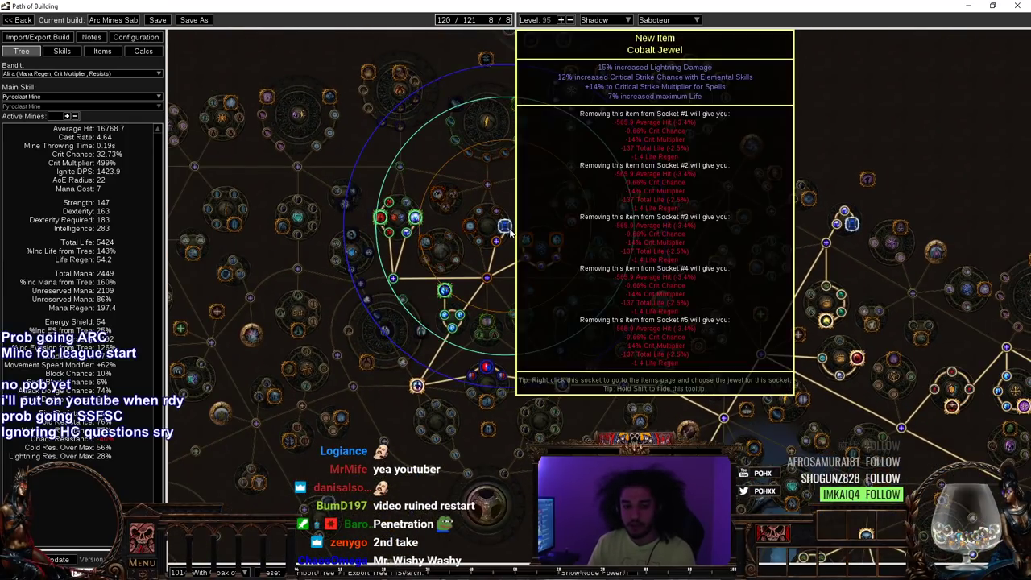
- Follow the cloak variant's allocated path down from the Shadow side to its lower clusters
{"action": "left_click_drag", "start_coordinate": [916, 263], "coordinate": [526, 170]}
{"action": "left_click_drag", "start_coordinate": [782, 305], "coordinate": [780, 34]}
{"action": "left_click_drag", "start_coordinate": [625, 387], "coordinate": [658, 153]}
{"action": "left_click_drag", "start_coordinate": [690, 306], "coordinate": [706, 164]}
{"action": "scroll", "coordinate": [735, 289], "scroll_direction": "down", "scroll_amount": 5}
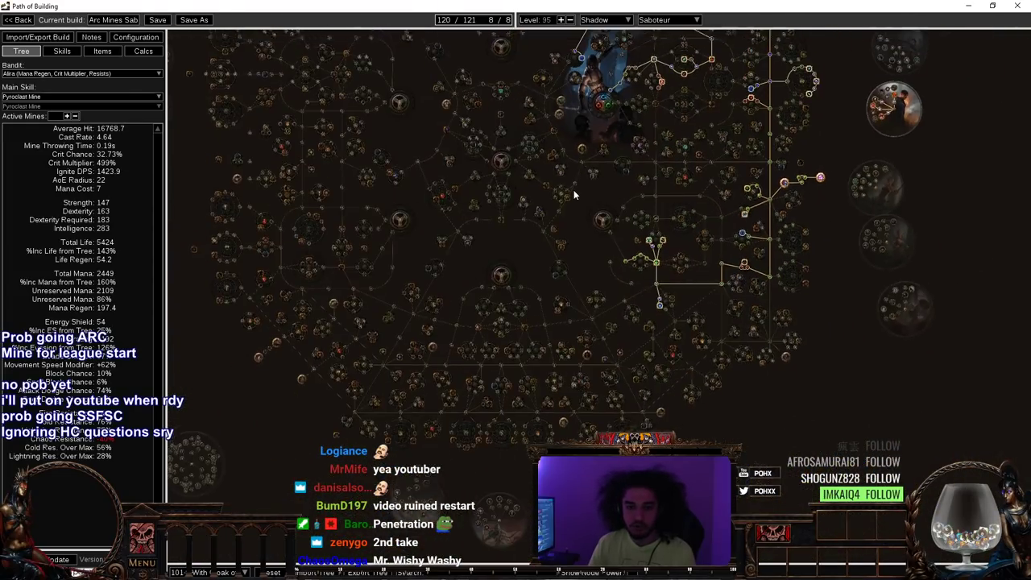
- Inspect the Cobalt Jewel socketed above the Shadow start and view the surrounding allocated paths
{"action": "left_click_drag", "start_coordinate": [581, 101], "coordinate": [625, 346]}
{"action": "scroll", "coordinate": [625, 346], "scroll_direction": "up", "scroll_amount": 3}
{"action": "scroll", "coordinate": [624, 342], "scroll_direction": "down", "scroll_amount": 2}
{"action": "left_click_drag", "start_coordinate": [516, 324], "coordinate": [317, 255]}
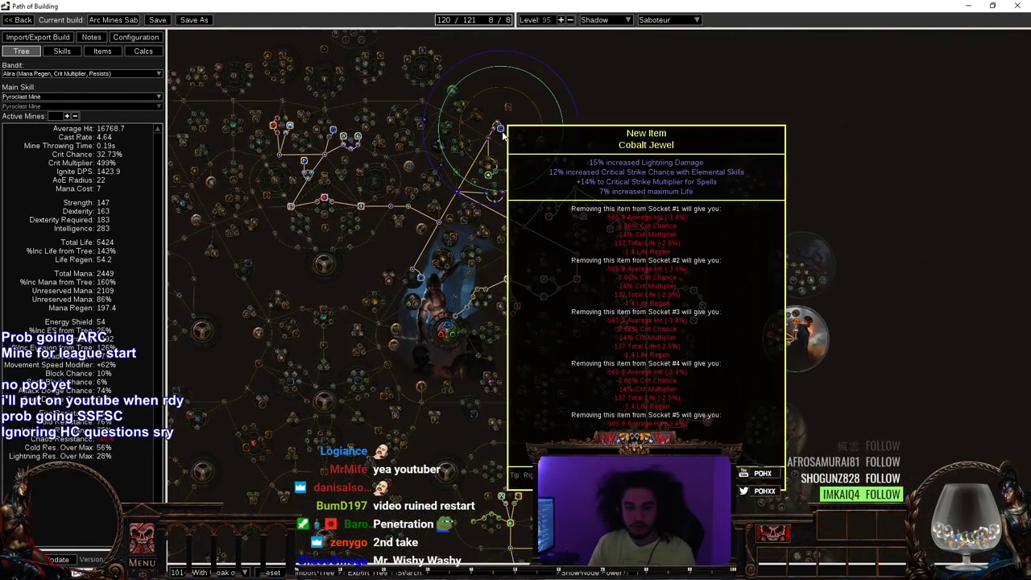
{"action": "left_click_drag", "start_coordinate": [538, 383], "coordinate": [550, 191]}
{"action": "left_click_drag", "start_coordinate": [625, 298], "coordinate": [737, 433]}
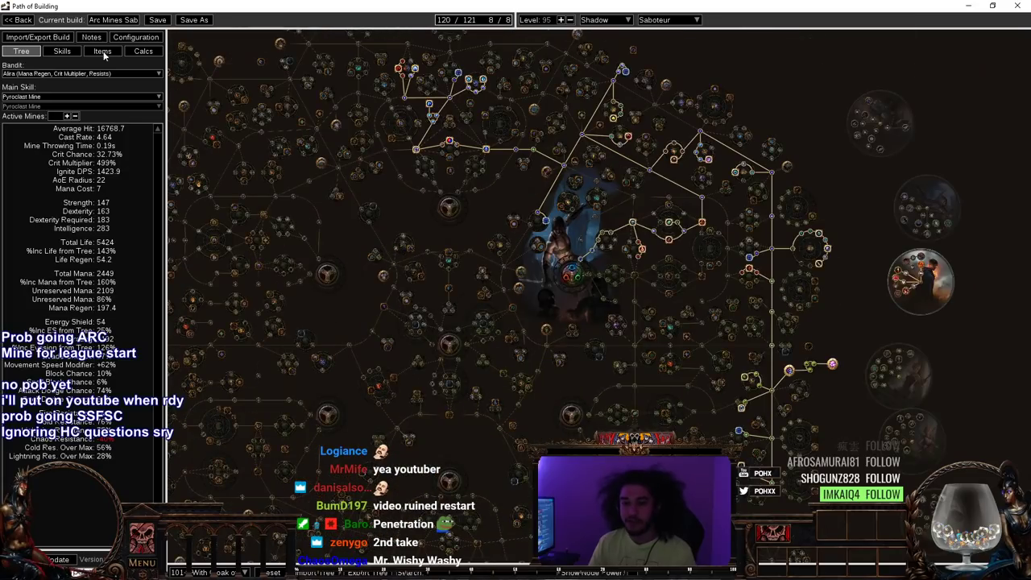
{"action": "left_click_drag", "start_coordinate": [586, 416], "coordinate": [473, 395]}
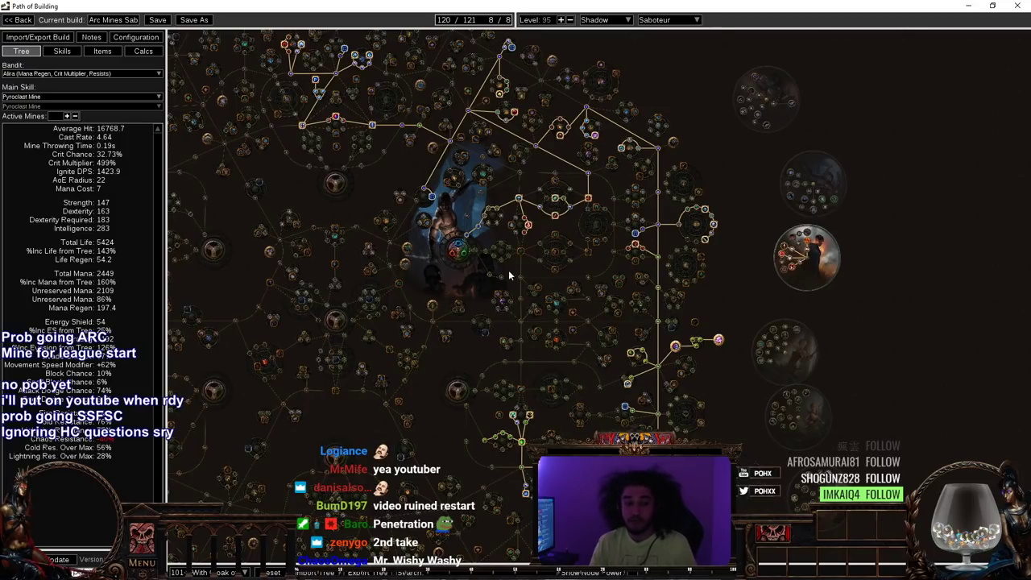
- Switch from the cloak variant to the 21-40 less-damage tree and inspect its Mind Over Matter node and allocated path
{"action": "left_click_drag", "start_coordinate": [376, 216], "coordinate": [505, 277]}
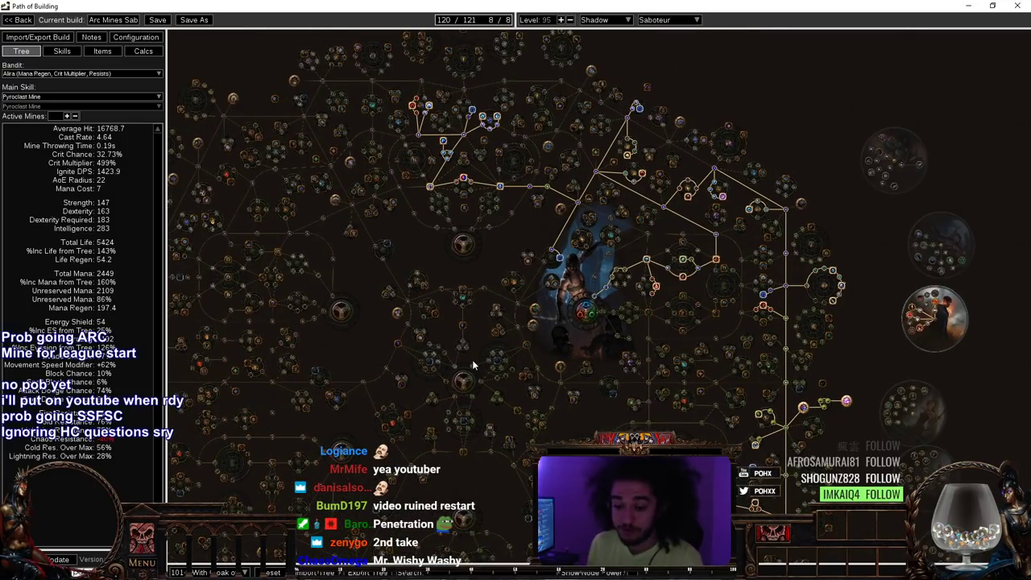
{"action": "scroll", "coordinate": [472, 359], "scroll_direction": "down", "scroll_amount": 2}
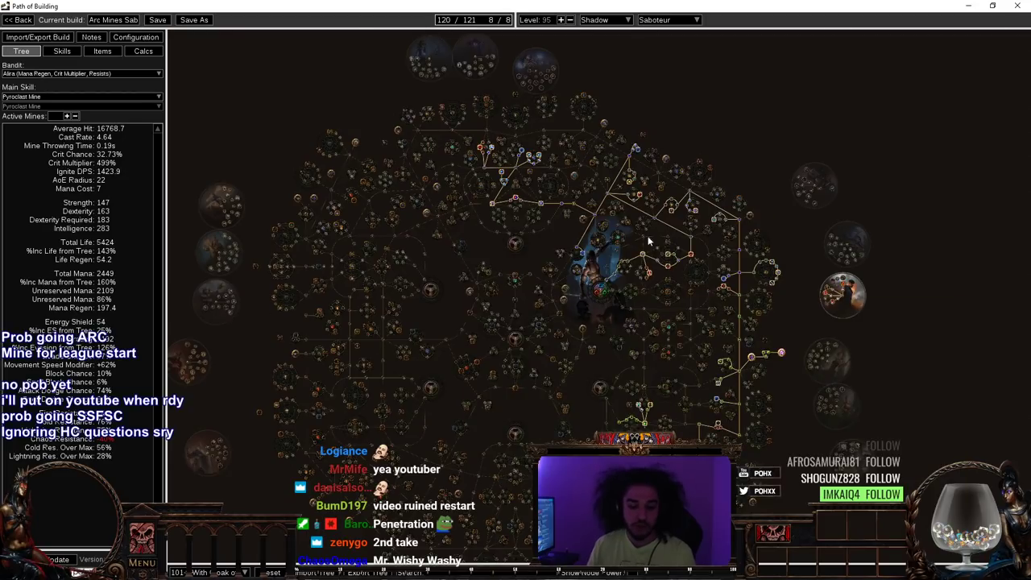
{"action": "left_click_drag", "start_coordinate": [472, 359], "coordinate": [466, 308]}
{"action": "left_click_drag", "start_coordinate": [499, 272], "coordinate": [507, 240]}
{"action": "left_click", "coordinate": [211, 572]}
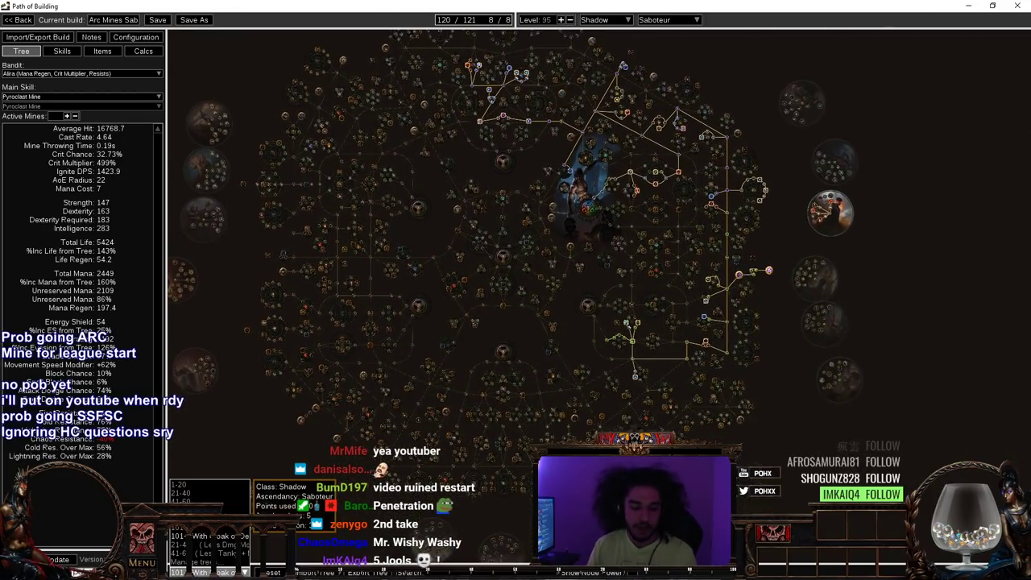
{"action": "left_click", "coordinate": [195, 545]}
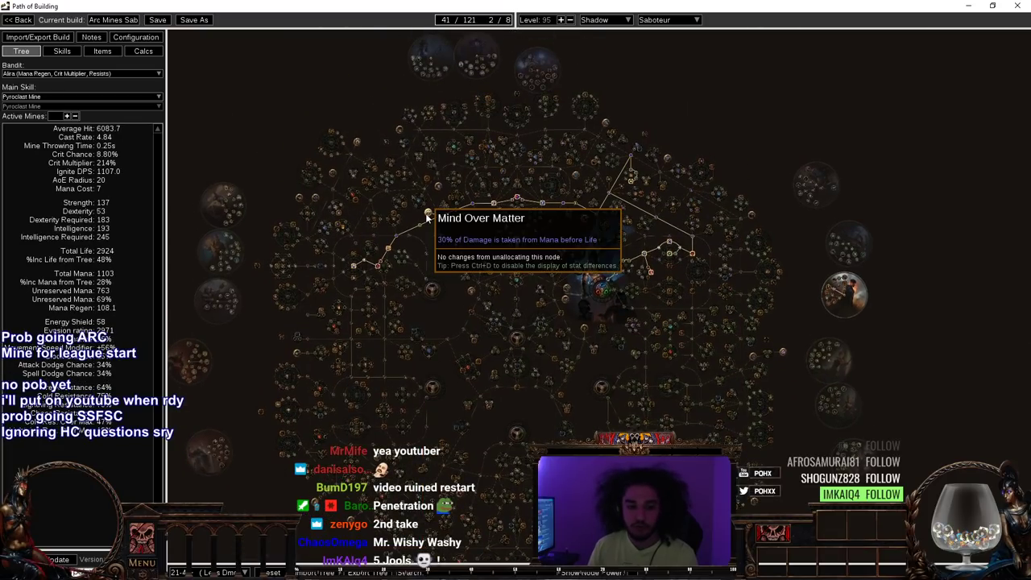
{"action": "scroll", "coordinate": [392, 260], "scroll_direction": "up", "scroll_amount": 2}
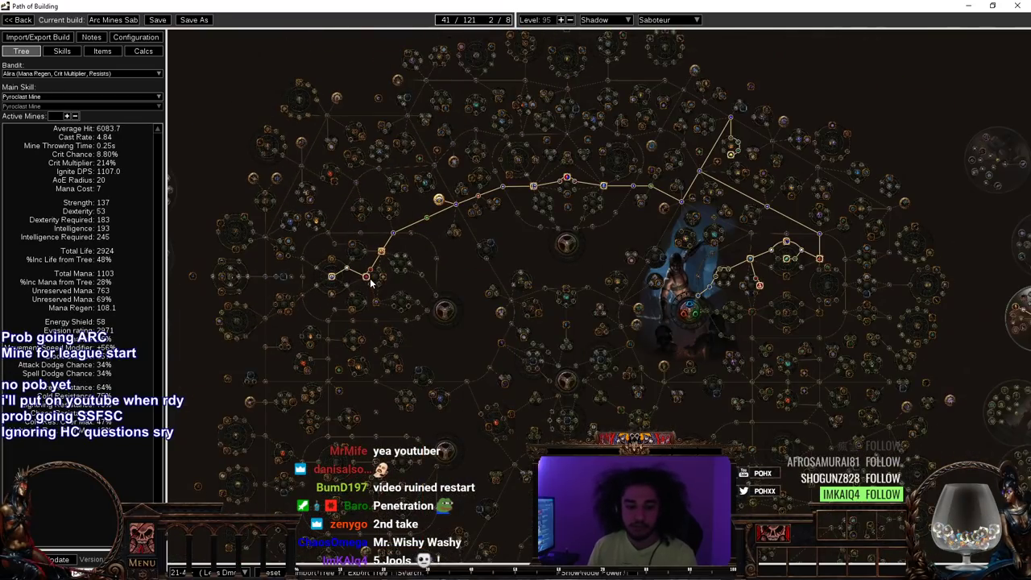
- Switch to the 41-60 tree of the tankier variant and examine its allocated paths from the Shadow side to the far clusters
{"action": "left_click", "coordinate": [208, 572]}
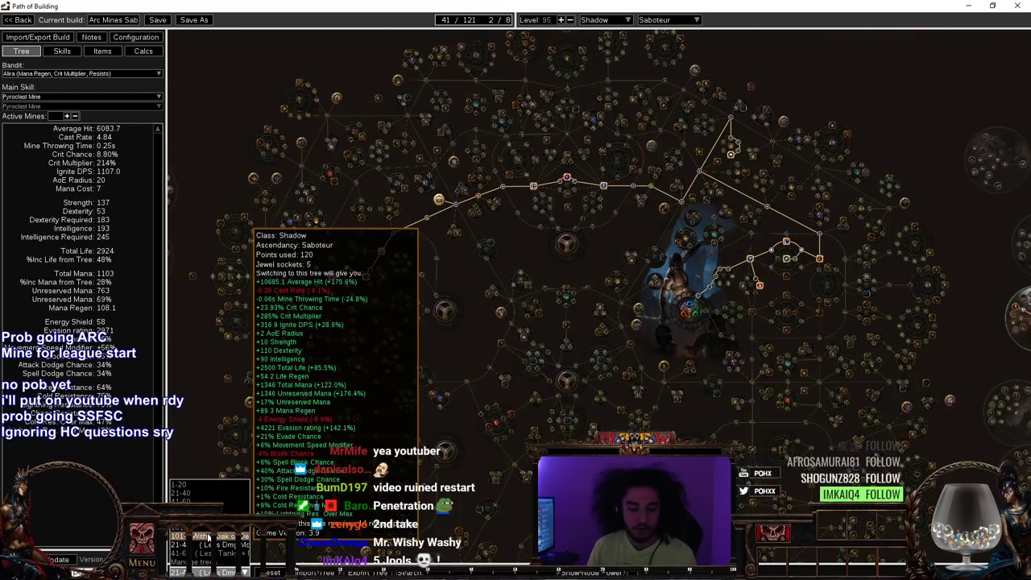
{"action": "left_click", "coordinate": [197, 552]}
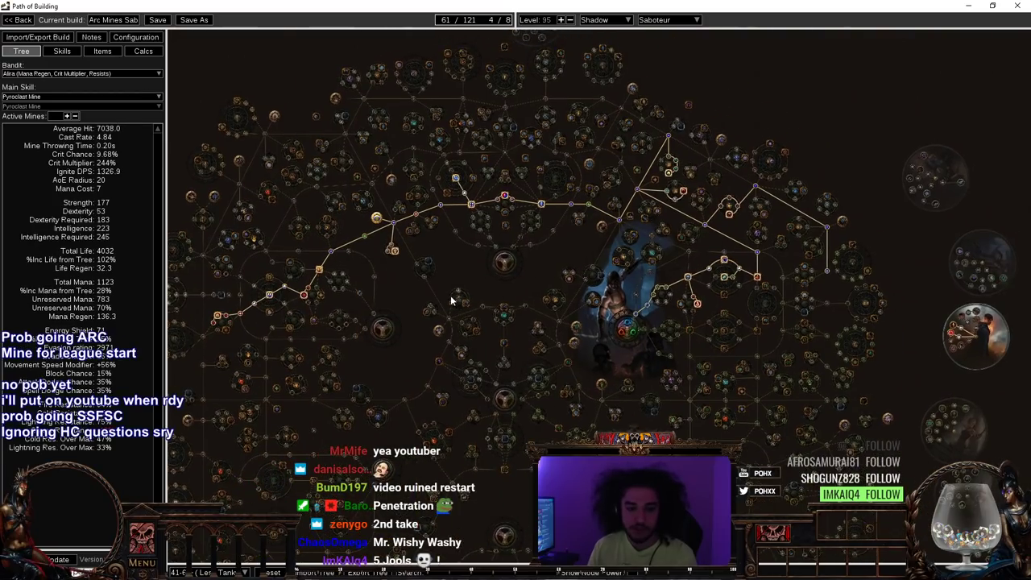
{"action": "left_click_drag", "start_coordinate": [564, 307], "coordinate": [381, 227]}
{"action": "scroll", "coordinate": [602, 211], "scroll_direction": "up", "scroll_amount": 2}
{"action": "left_click_drag", "start_coordinate": [807, 199], "coordinate": [662, 149]}
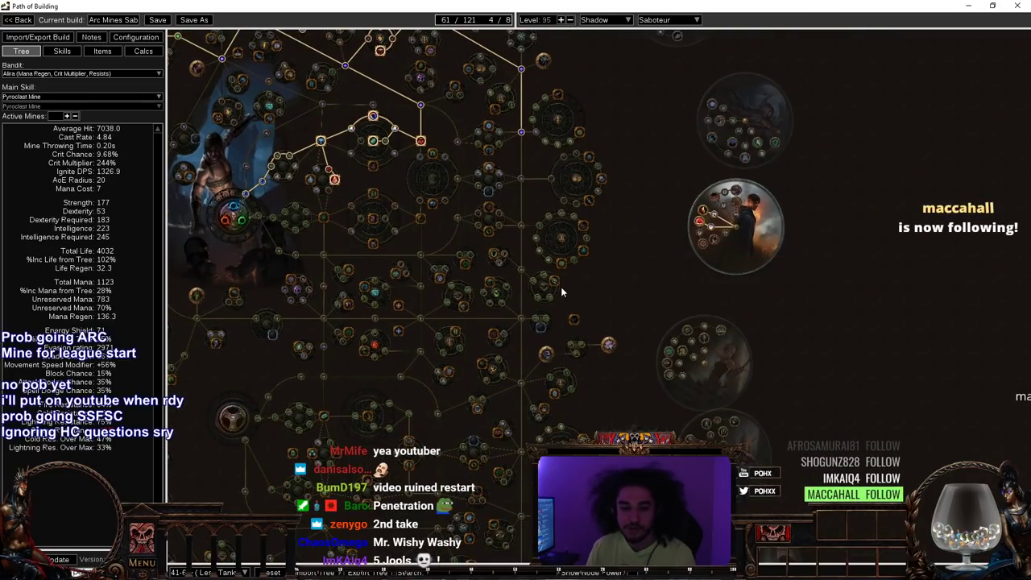
{"action": "scroll", "coordinate": [592, 157], "scroll_direction": "down", "scroll_amount": 1}
{"action": "left_click_drag", "start_coordinate": [243, 133], "coordinate": [847, 230]}
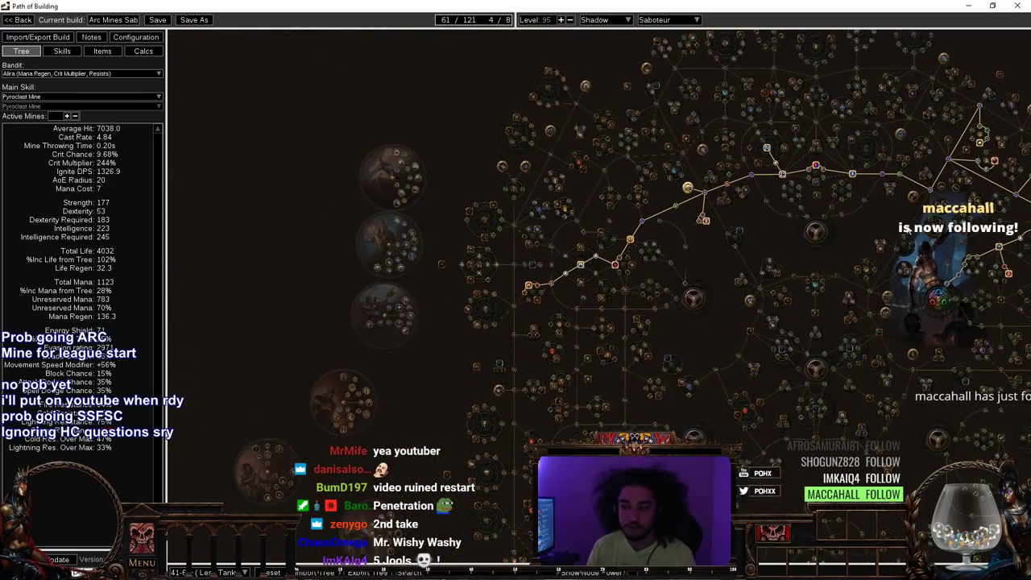
{"action": "scroll", "coordinate": [631, 228], "scroll_direction": "down", "scroll_amount": 1}
{"action": "left_click_drag", "start_coordinate": [632, 228], "coordinate": [595, 306]}
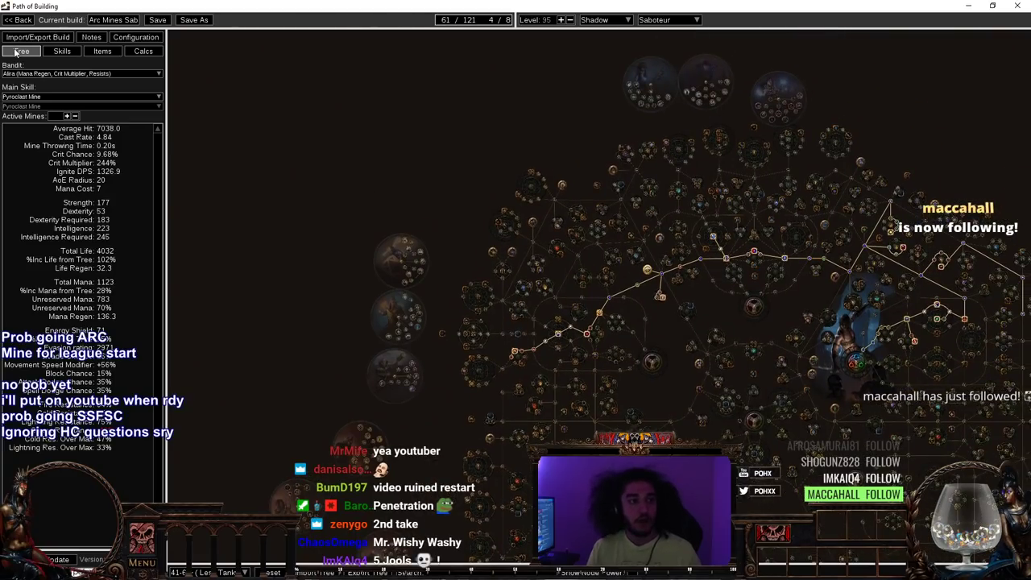
- Review the gem setups of the Main Skill 6L and Auras socket groups, inspecting the Precision gem
{"action": "left_click", "coordinate": [62, 51]}
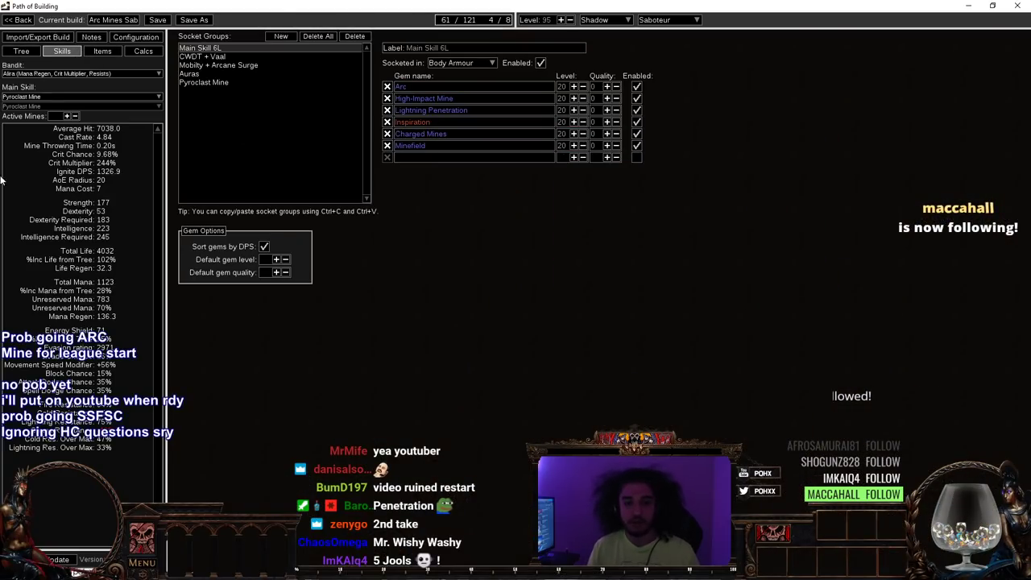
{"action": "mouse_move", "coordinate": [292, 52]}
{"action": "mouse_move", "coordinate": [411, 7]}
{"action": "left_mouse_down"}
{"action": "mouse_move", "coordinate": [465, 370]}
{"action": "mouse_move", "coordinate": [413, 0]}
{"action": "left_mouse_up"}
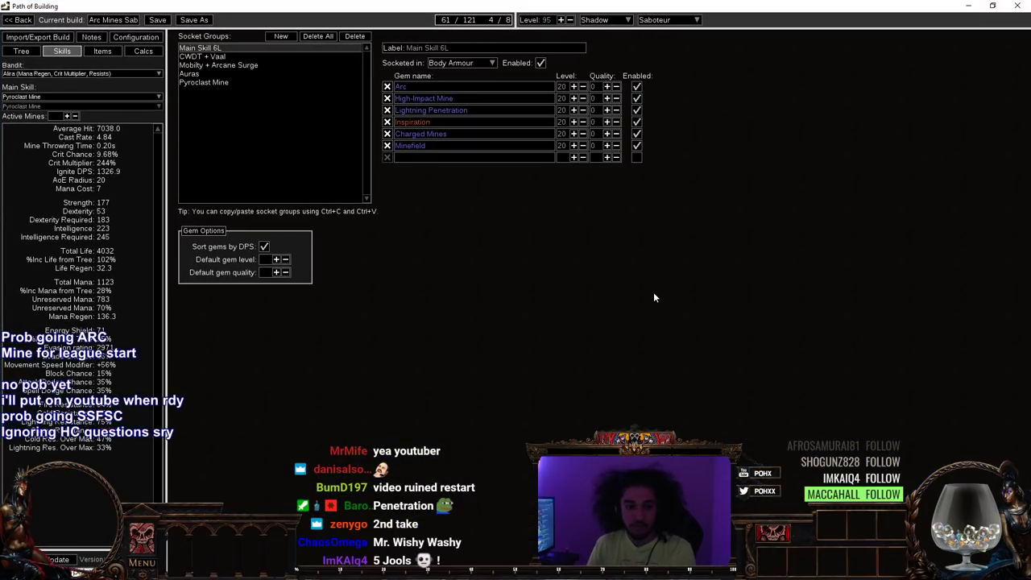
{"action": "left_click", "coordinate": [213, 76]}
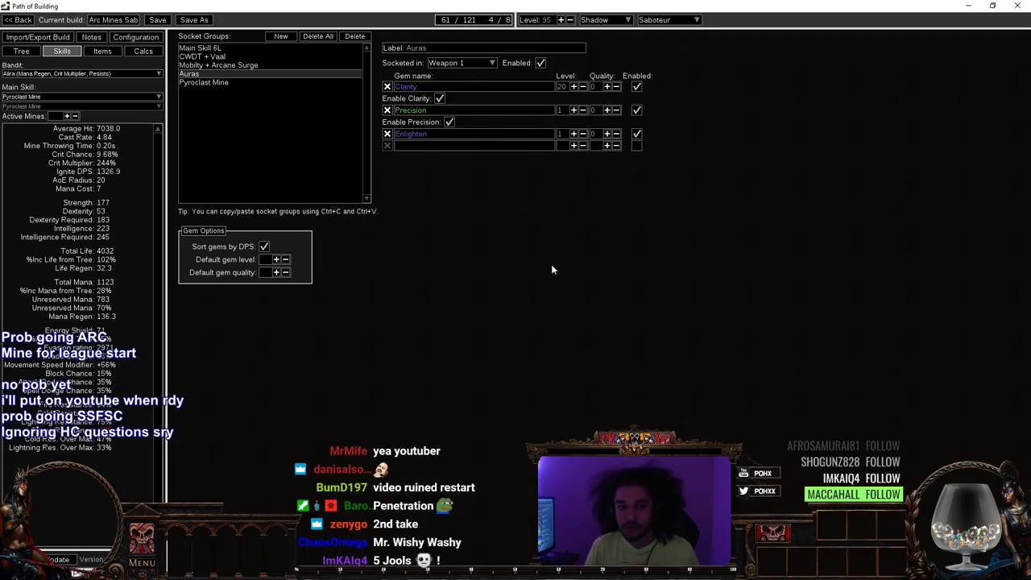
{"action": "mouse_move", "coordinate": [516, 91]}
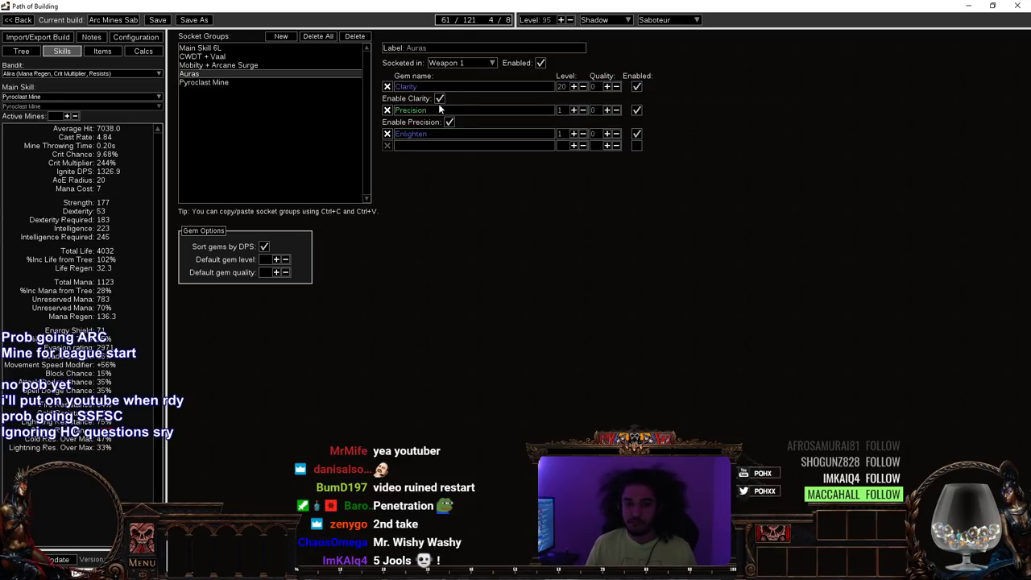
{"action": "mouse_move", "coordinate": [440, 108]}
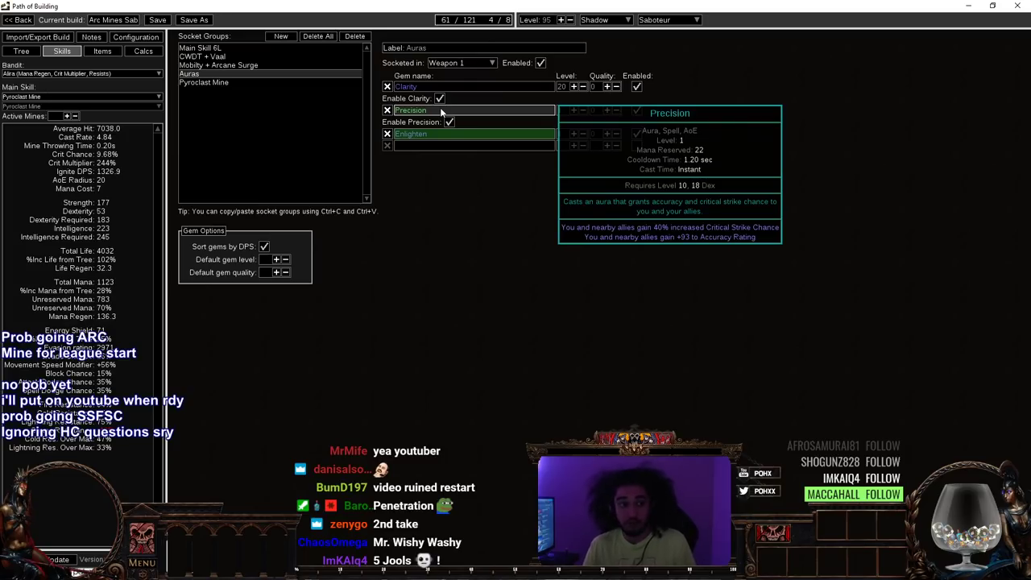
- Review the mobility with Arcane Surge group and the CWDT + Vaal group, inspecting Arcane Surge, Increased Duration and Vaal Grace
{"action": "left_click", "coordinate": [241, 65]}
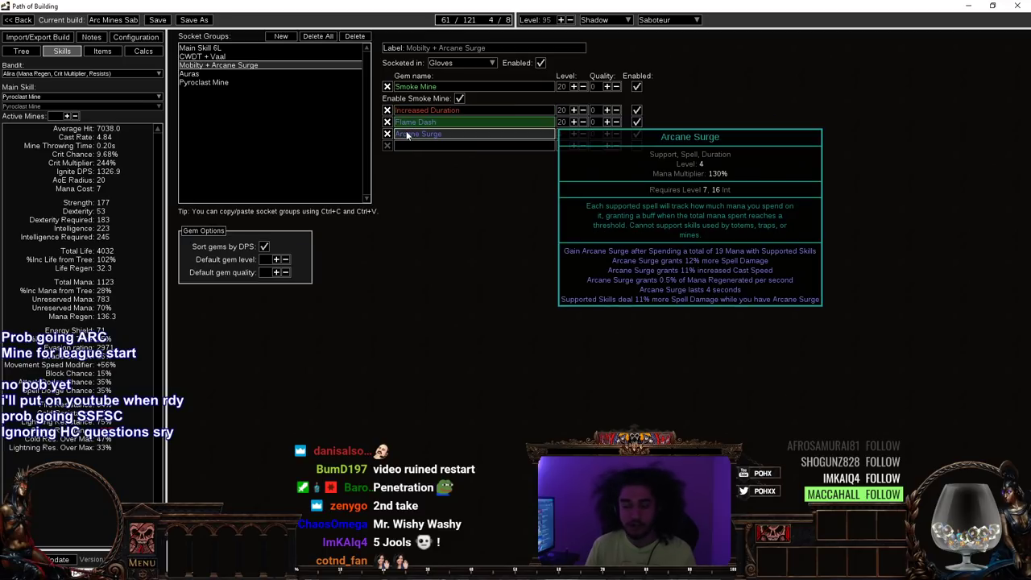
{"action": "left_click", "coordinate": [208, 57]}
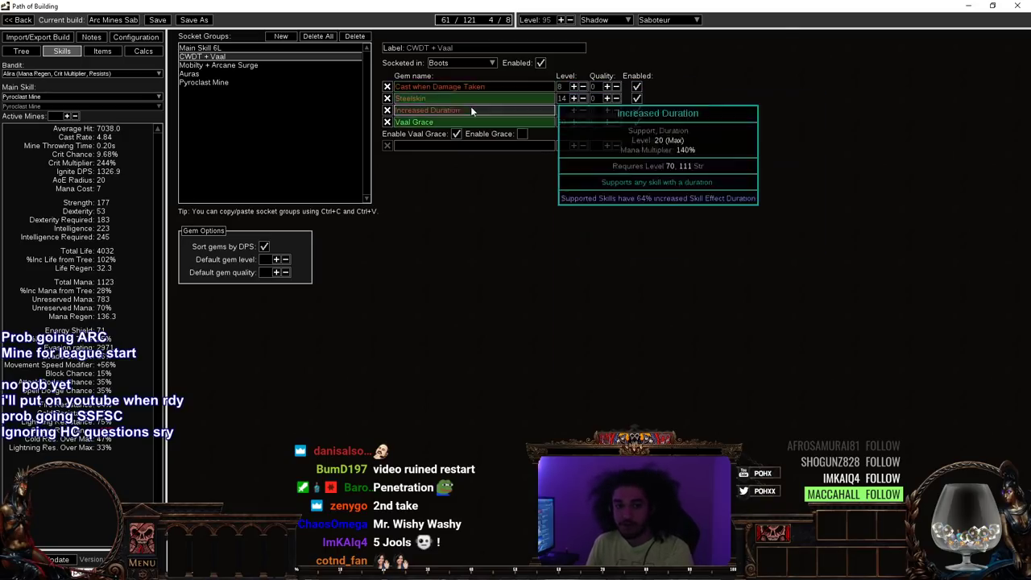
{"action": "mouse_move", "coordinate": [416, 110]}
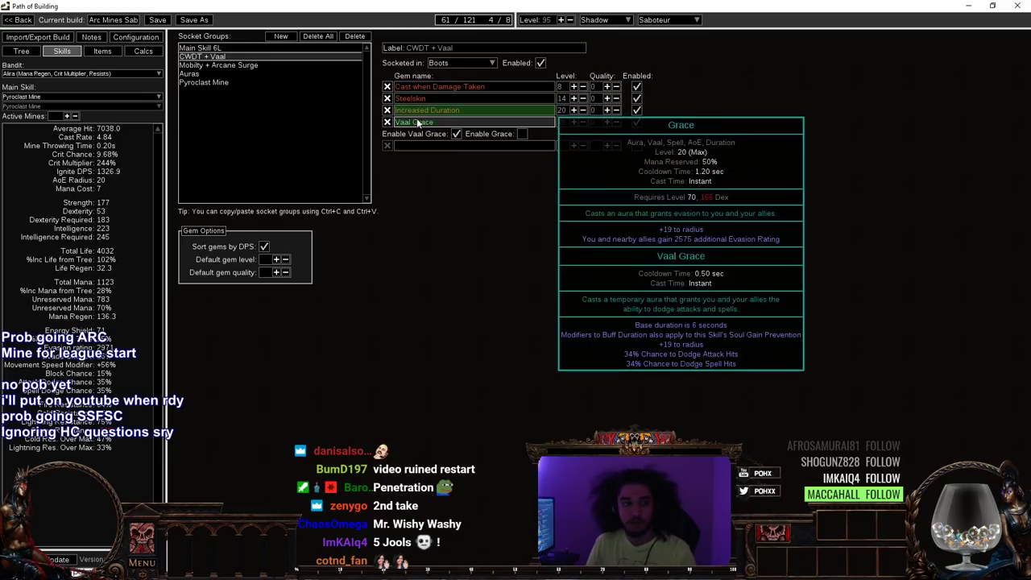
- Examine the Pyroclast Mine group's support gems and flick through the other socket groups again
{"action": "mouse_move", "coordinate": [236, 79]}
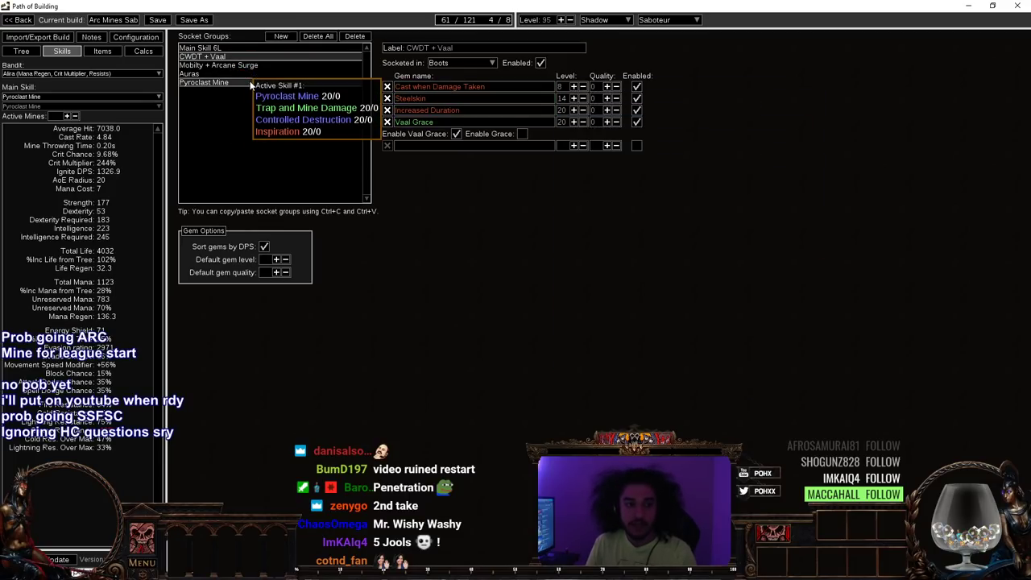
{"action": "left_click", "coordinate": [205, 82]}
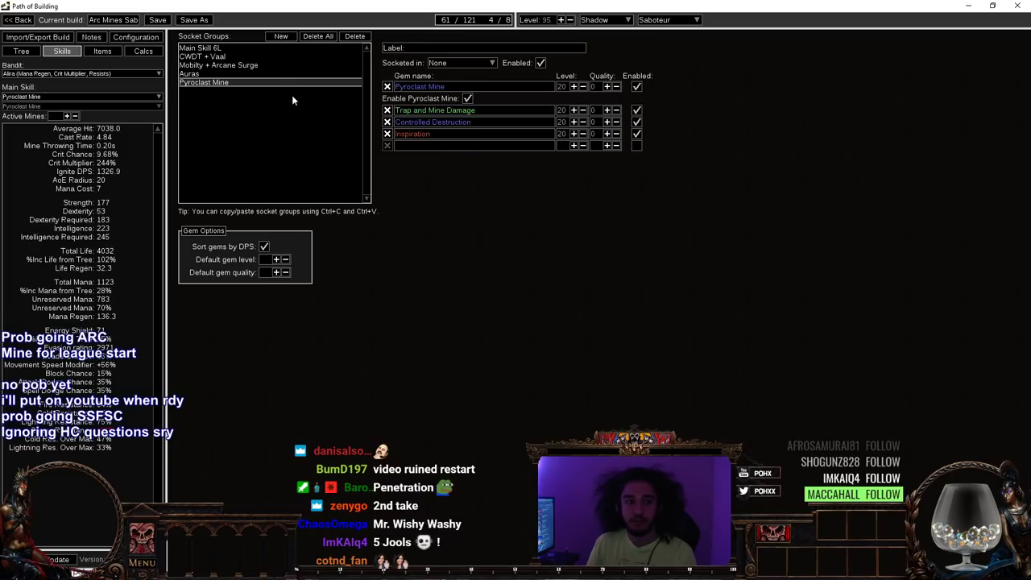
{"action": "mouse_move", "coordinate": [399, 125]}
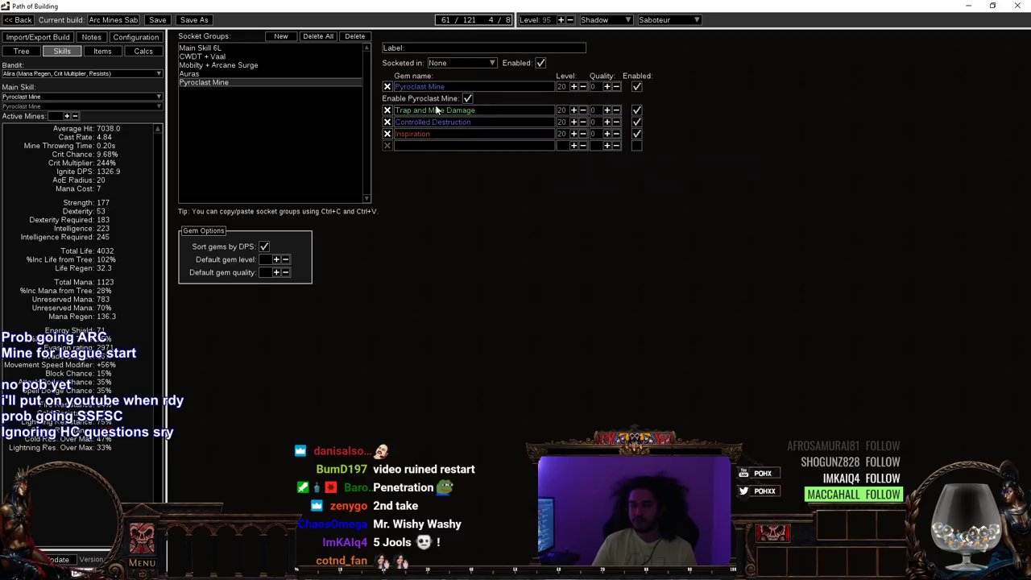
{"action": "left_click", "coordinate": [237, 48]}
{"action": "left_click", "coordinate": [238, 58]}
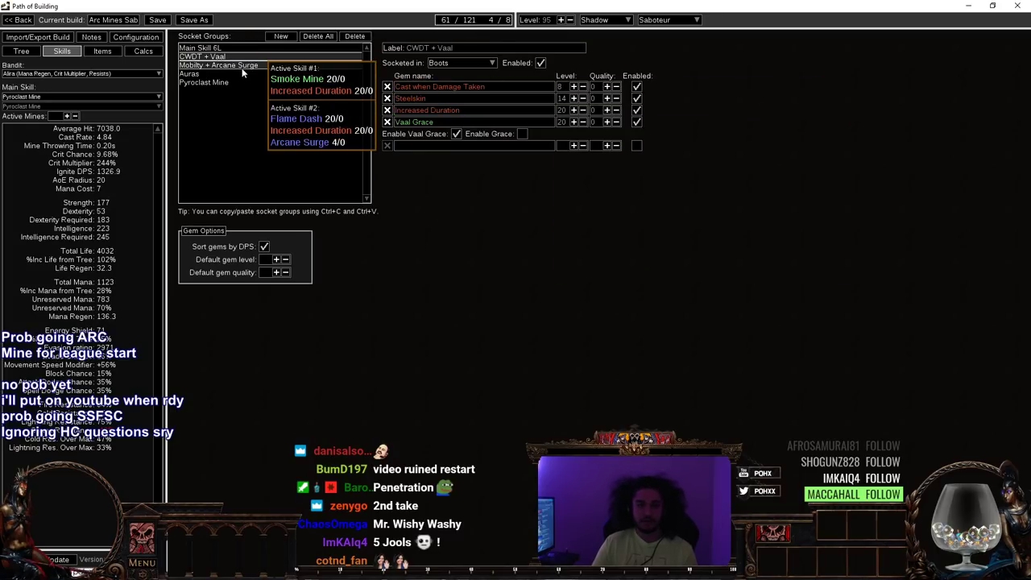
{"action": "left_click", "coordinate": [231, 76]}
{"action": "left_click", "coordinate": [227, 83]}
- Replace High-Impact Mine with Blastchain Mine in the Main Skill 6L socket group
{"action": "left_click", "coordinate": [231, 50]}
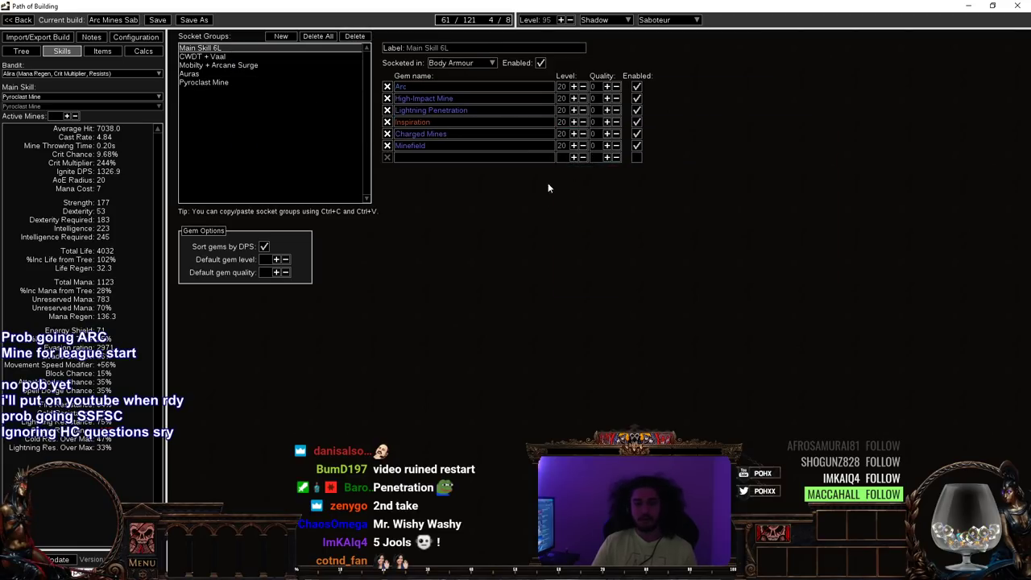
{"action": "left_click", "coordinate": [443, 97]}
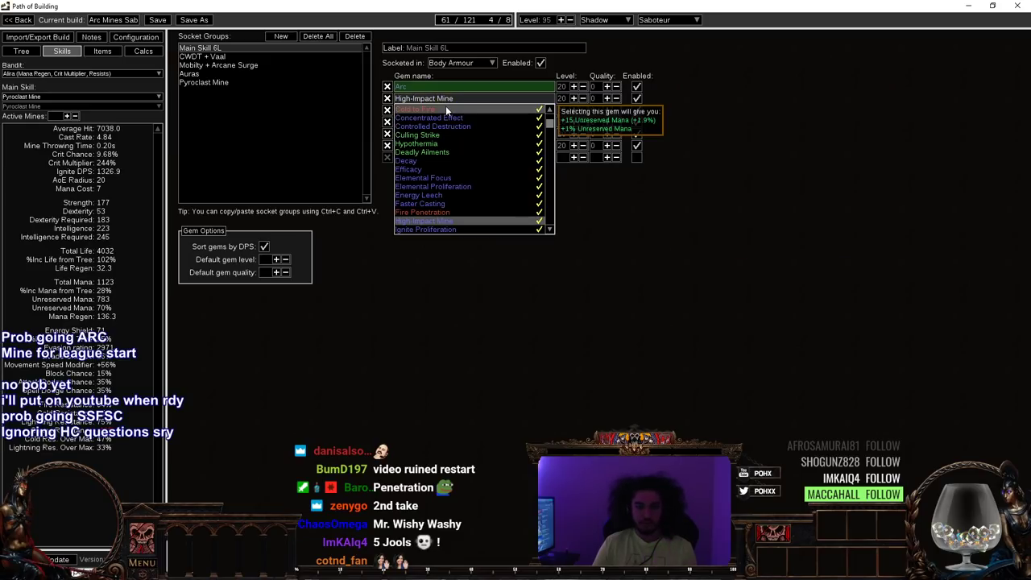
{"action": "key", "text": "BackSpace"}
{"action": "key", "text": "BackSpace"}
{"action": "key", "text": "BackSpace"}
{"action": "key", "text": "BackSpace"}
{"action": "key", "text": "BackSpace"}
{"action": "key", "text": "BackSpace"}
{"action": "key", "text": "BackSpace"}
{"action": "key", "text": "BackSpace"}
{"action": "key", "text": "BackSpace"}
{"action": "key", "text": "BackSpace"}
{"action": "key", "text": "BackSpace"}
{"action": "key", "text": "BackSpace"}
{"action": "key", "text": "BackSpace"}
{"action": "key", "text": "BackSpace"}
{"action": "type", "text": "blast"}
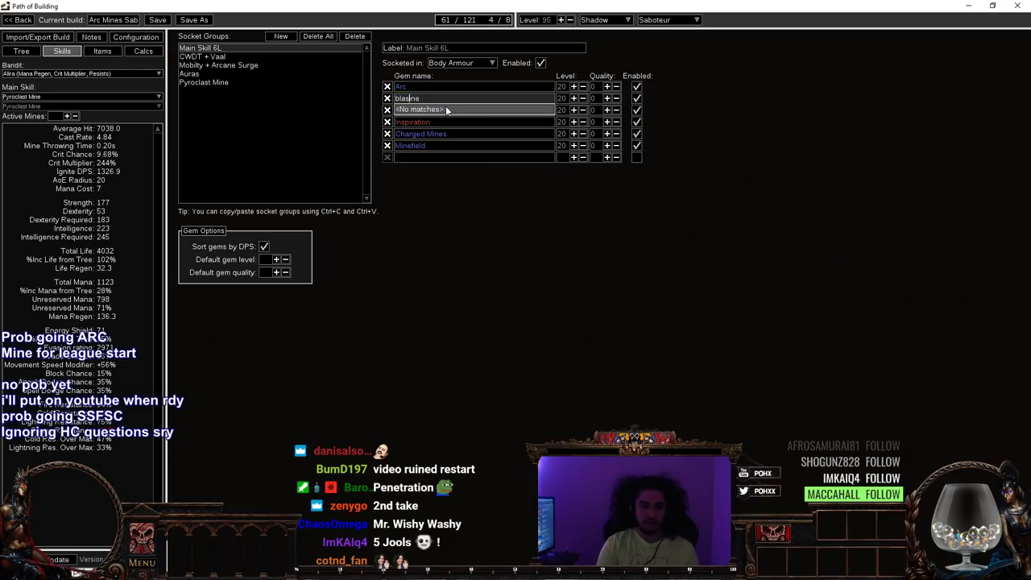
{"action": "key", "text": "Delete"}
{"action": "key", "text": "Delete"}
{"action": "key", "text": "BackSpace"}
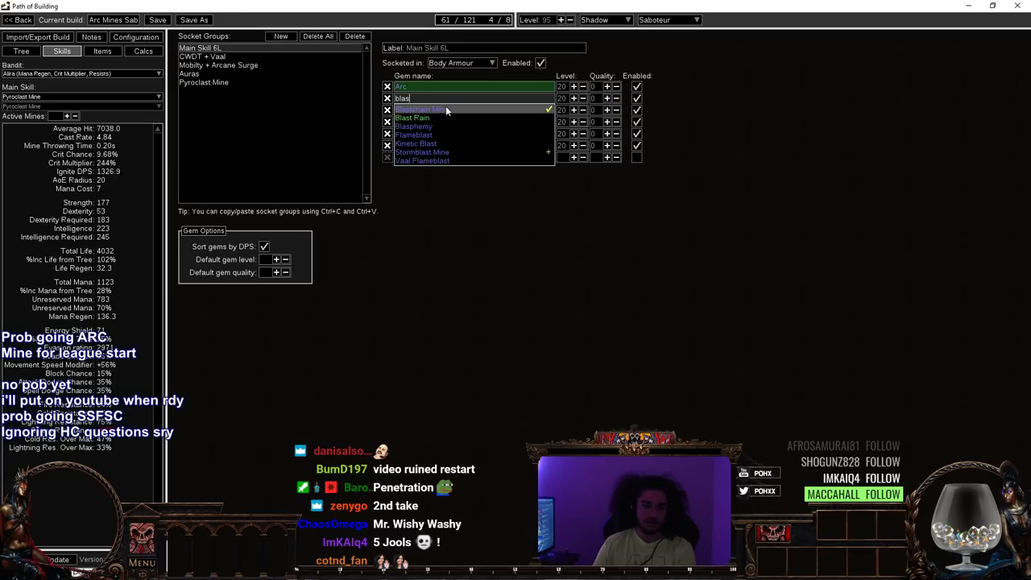
{"action": "left_click", "coordinate": [447, 108]}
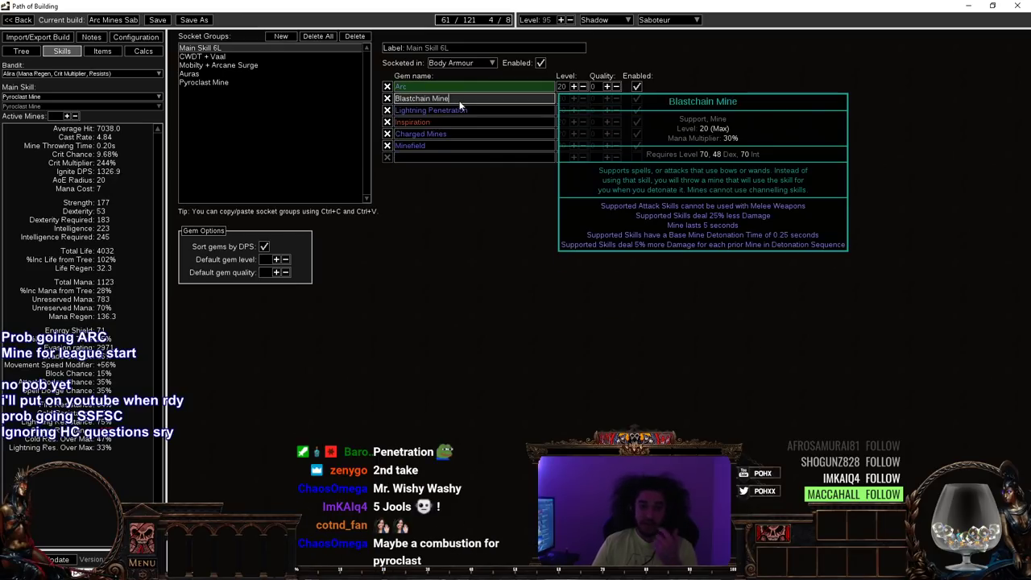
{"action": "left_click", "coordinate": [473, 203]}
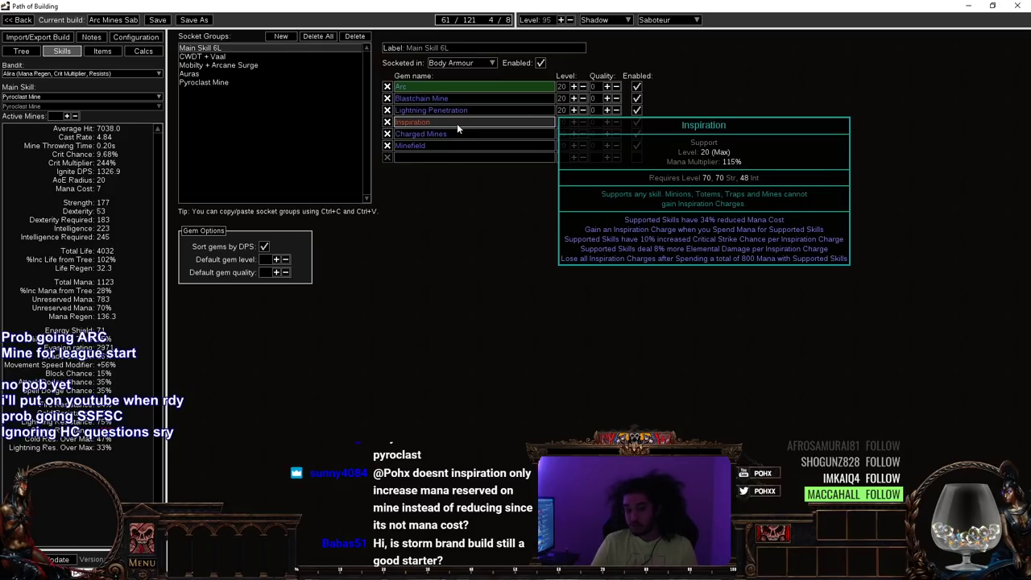
- Inspect the remaining support gems linked to Arc in the Main Skill 6L group
{"action": "mouse_move", "coordinate": [460, 136]}
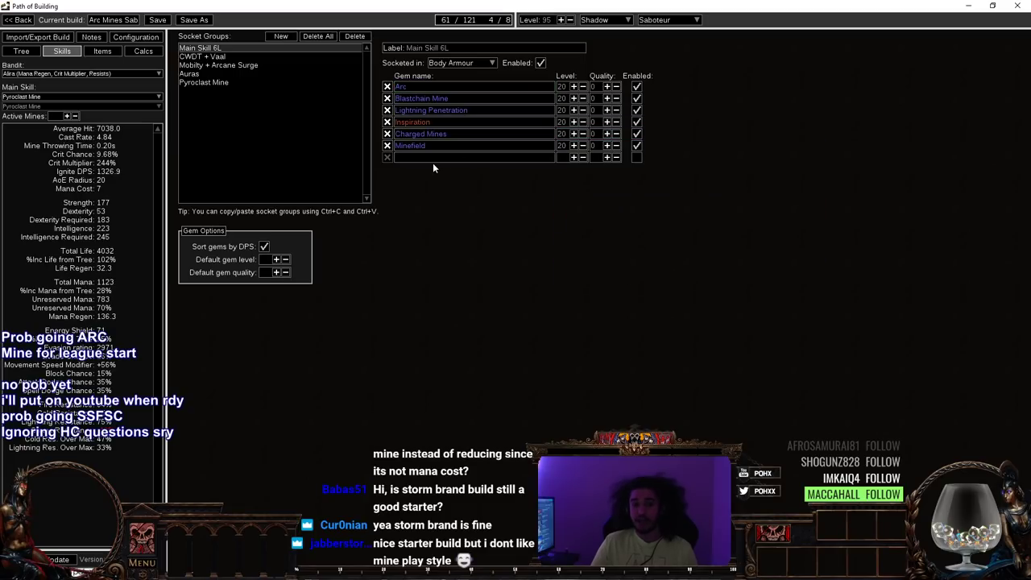
{"action": "mouse_move", "coordinate": [479, 116]}
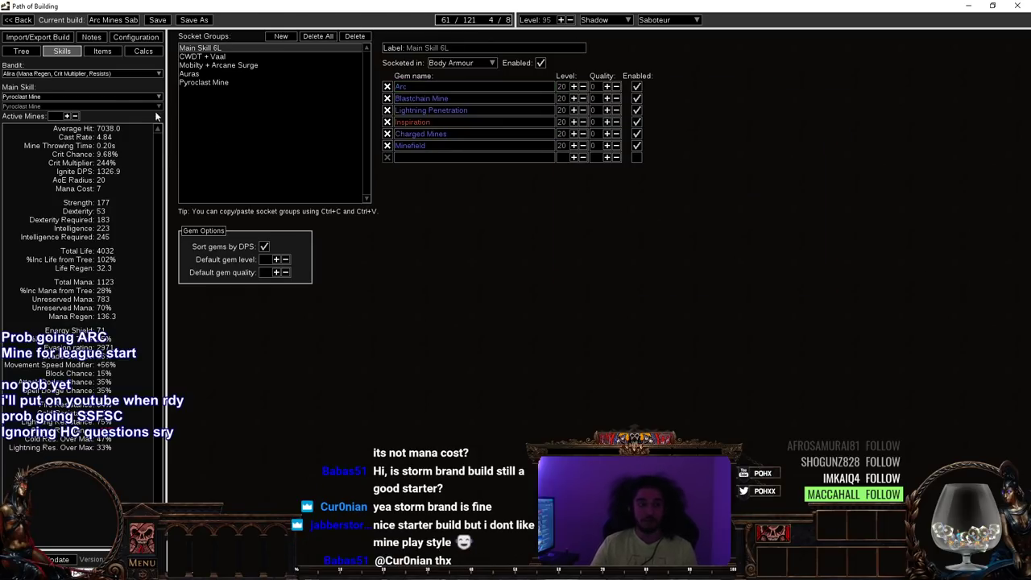
- View the build's equipped items and inspect the Prophecy Wands, Lion Pelt helmet and Blue Pearl Amulet
{"action": "left_click", "coordinate": [102, 51]}
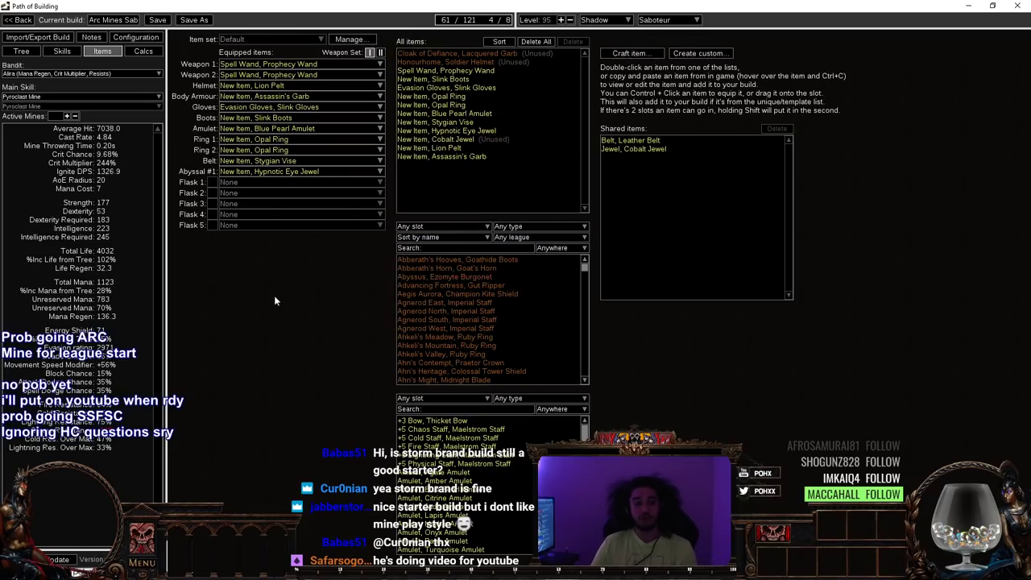
{"action": "mouse_move", "coordinate": [268, 63]}
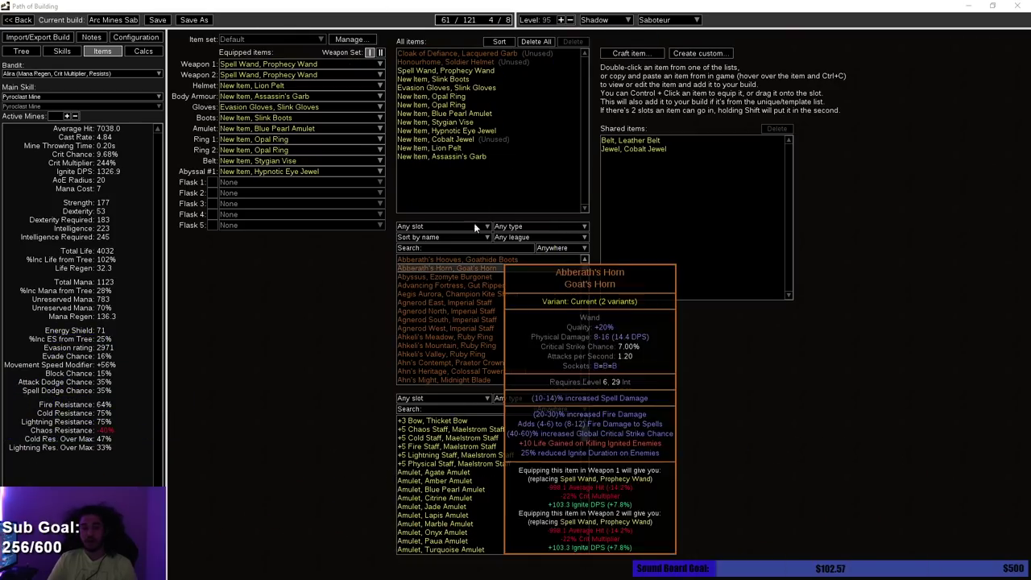
{"action": "mouse_move", "coordinate": [483, 65]}
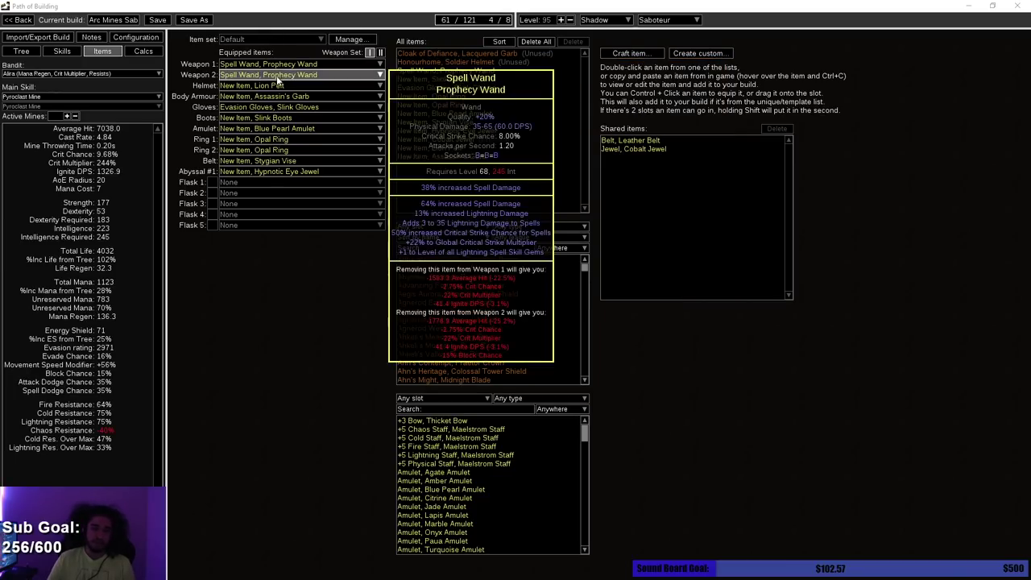
{"action": "mouse_move", "coordinate": [280, 89]}
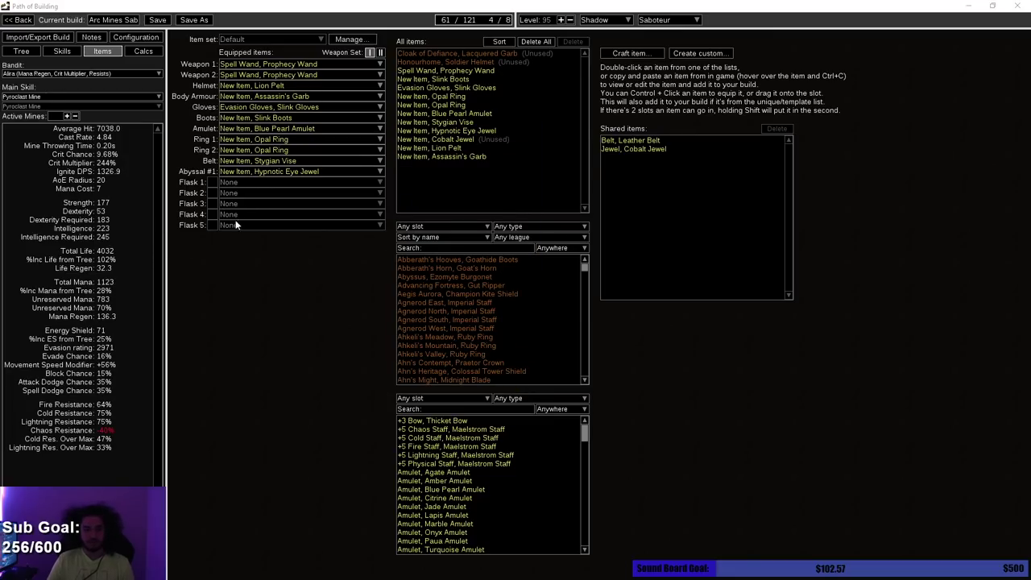
{"action": "mouse_move", "coordinate": [273, 131]}
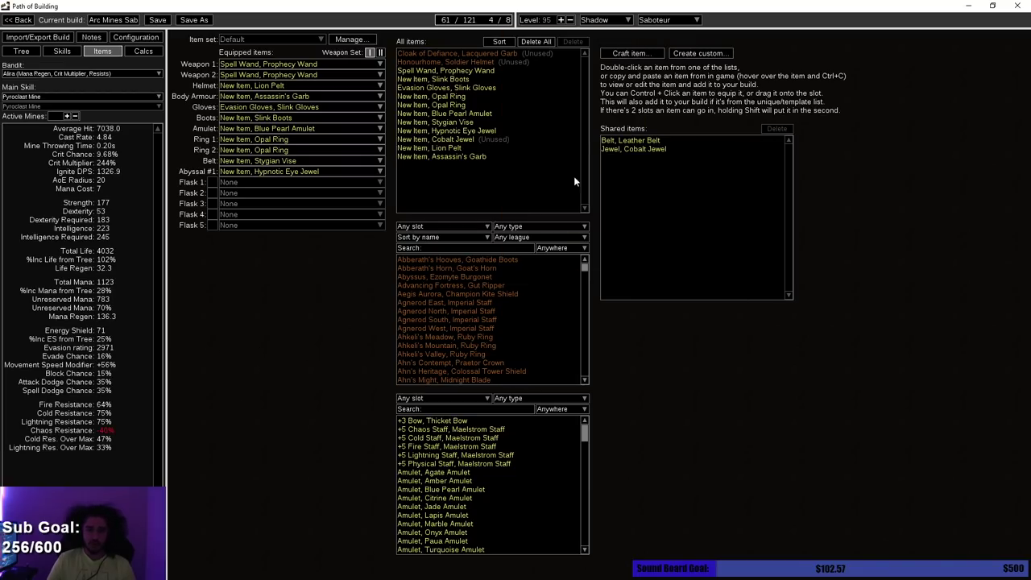
- Inspect the unused Cloak of Defiance body armour and Honourhome helmet in the build's item list
{"action": "left_click", "coordinate": [475, 52]}
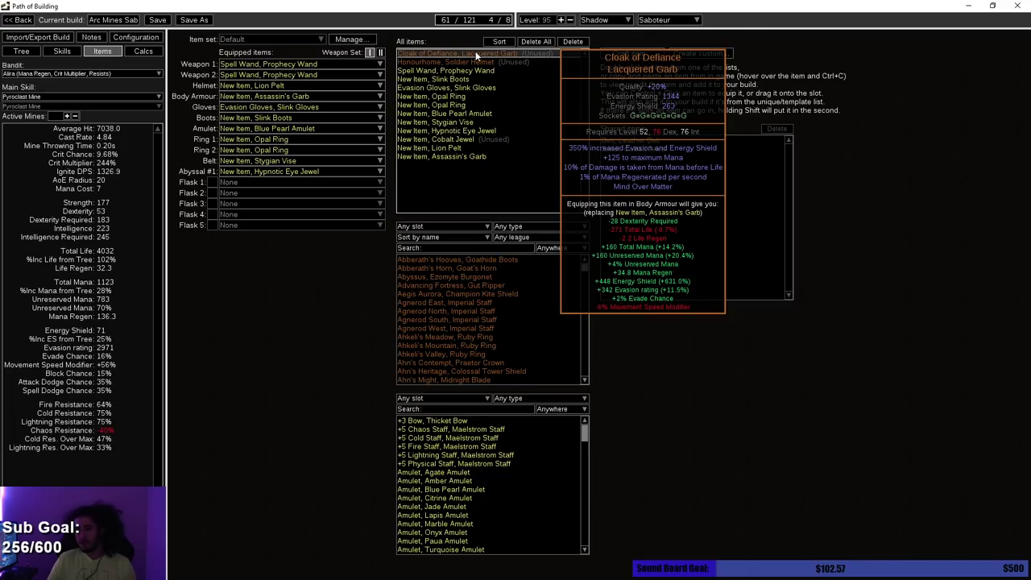
{"action": "mouse_move", "coordinate": [475, 62]}
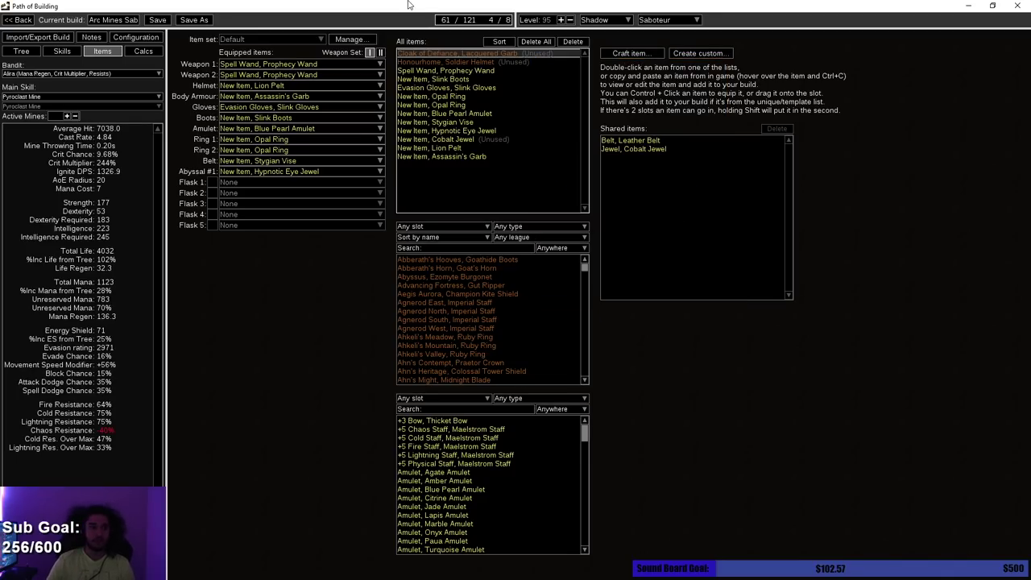
- Read through the build's notes and highlight the YouTube and Pastebin links at the end of the text
{"action": "left_click", "coordinate": [62, 50]}
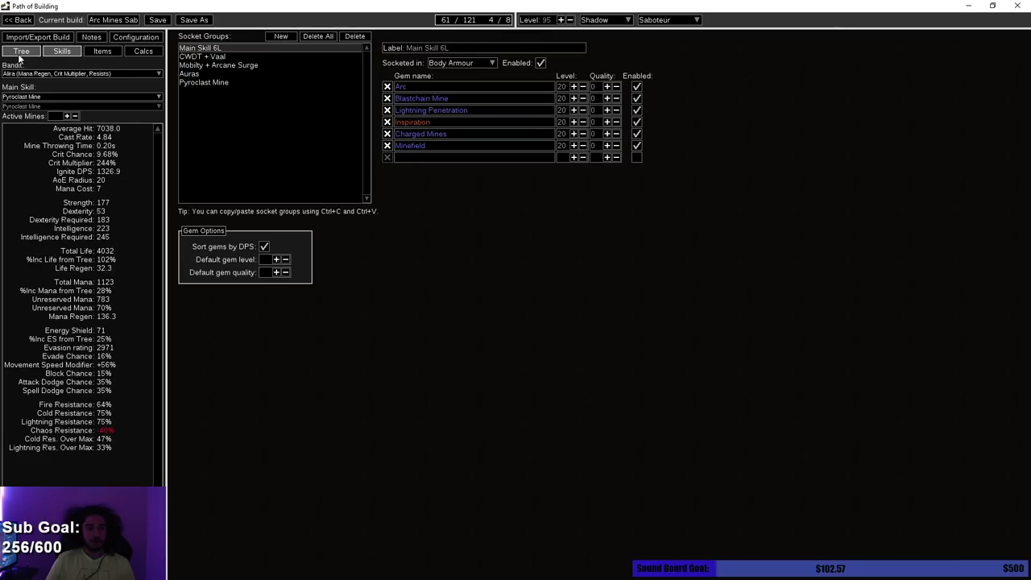
{"action": "left_click", "coordinate": [91, 38]}
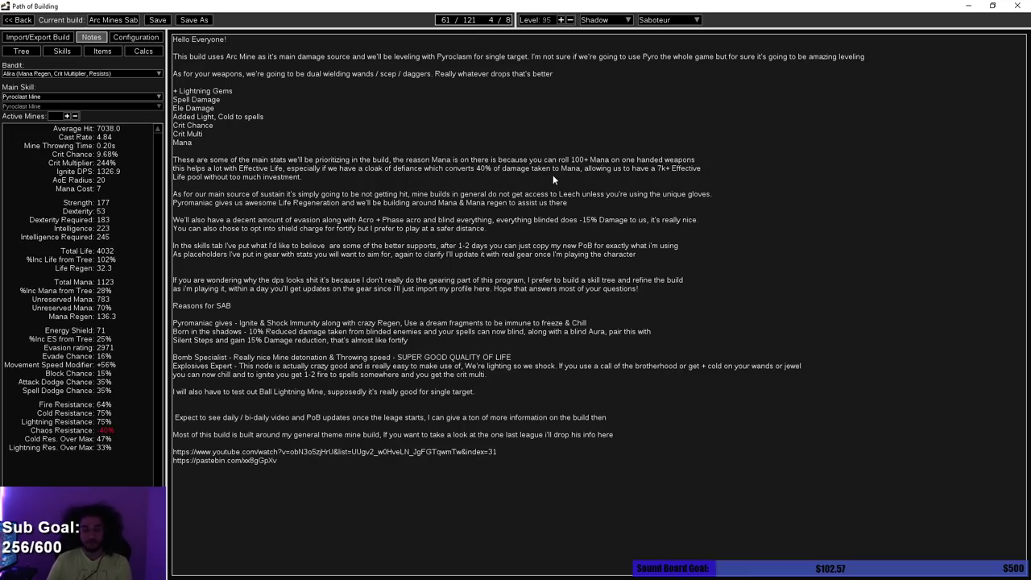
{"action": "left_click_drag", "start_coordinate": [278, 461], "coordinate": [172, 452]}
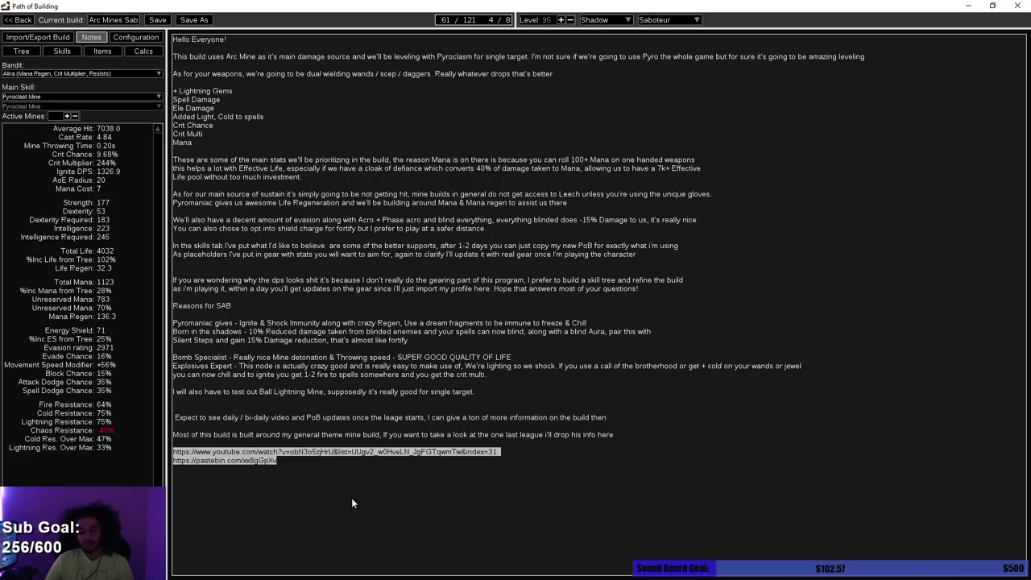
{"action": "left_click", "coordinate": [332, 490]}
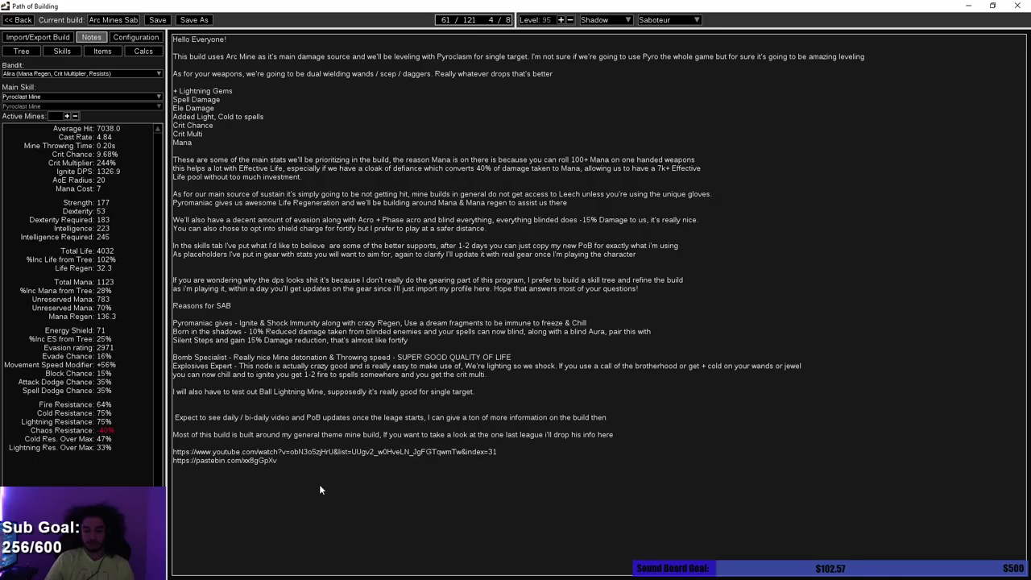
{"action": "left_click_drag", "start_coordinate": [304, 459], "coordinate": [176, 476]}
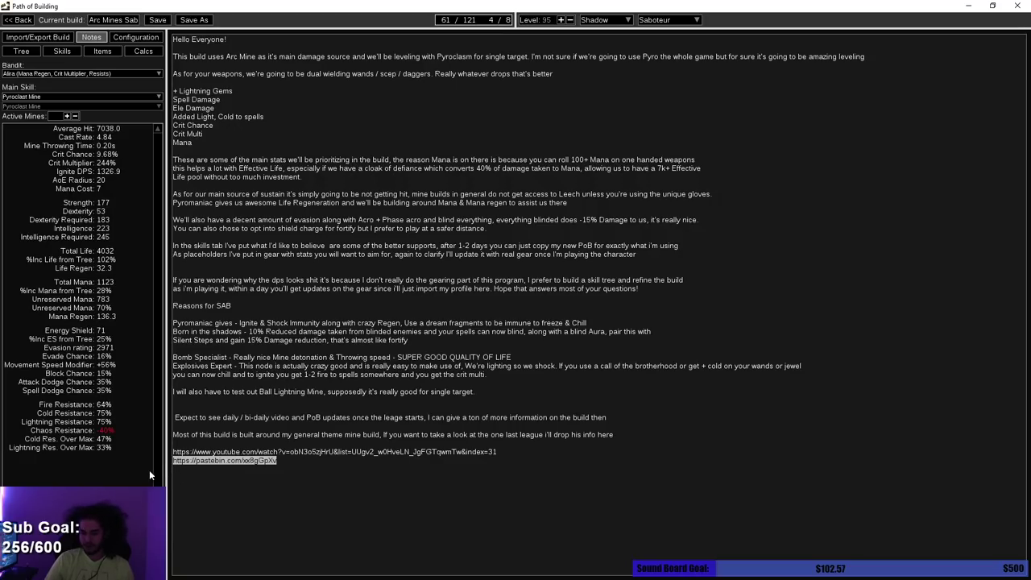
{"action": "left_click_drag", "start_coordinate": [496, 452], "coordinate": [173, 453]}
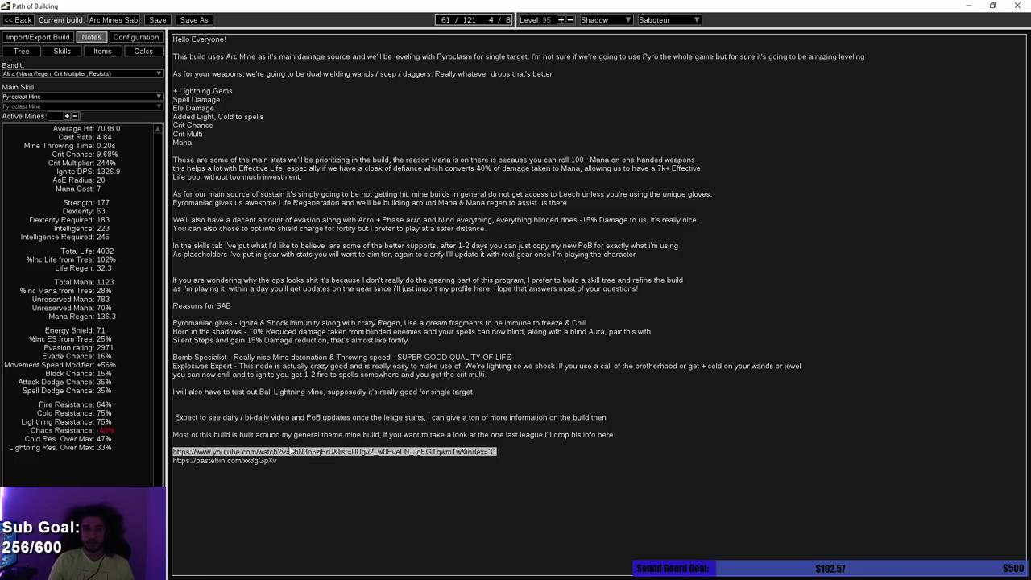
- Flick through the build's passive tree, items and configuration, and return to the notes
{"action": "left_click", "coordinate": [22, 51]}
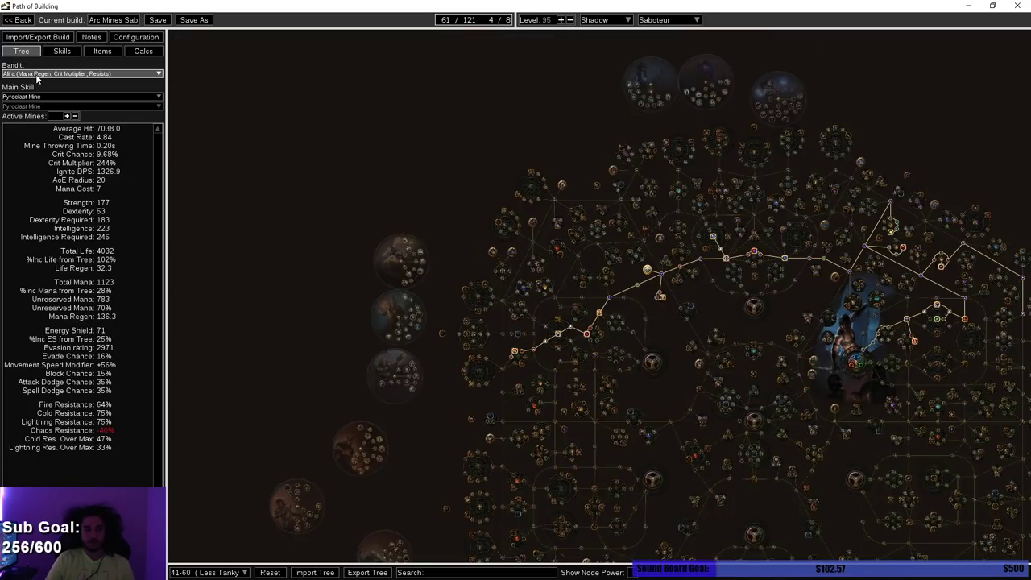
{"action": "left_click", "coordinate": [100, 51]}
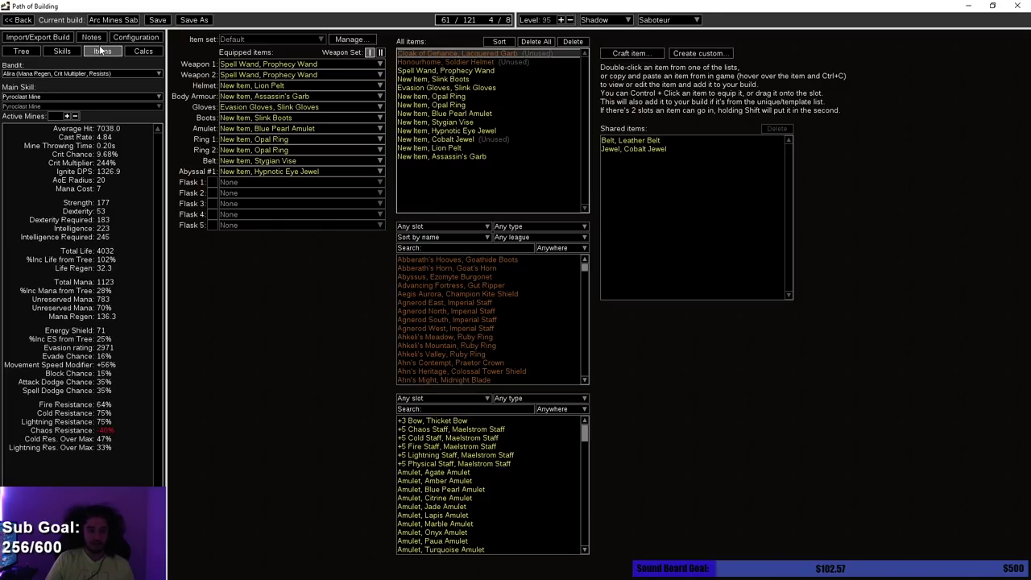
{"action": "left_click", "coordinate": [92, 38]}
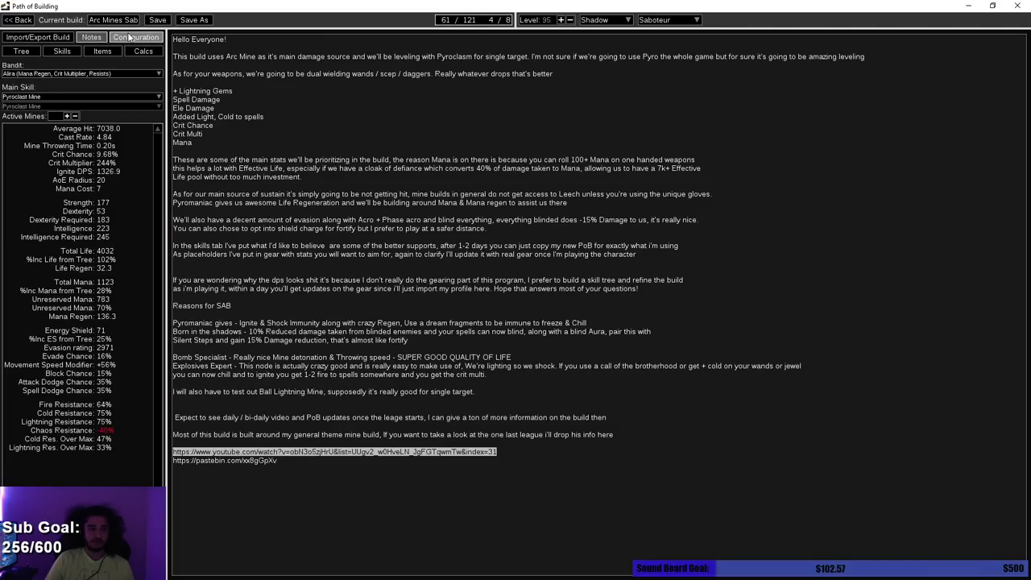
{"action": "left_click", "coordinate": [128, 38]}
{"action": "left_click", "coordinate": [92, 38]}
{"action": "left_click", "coordinate": [64, 47]}
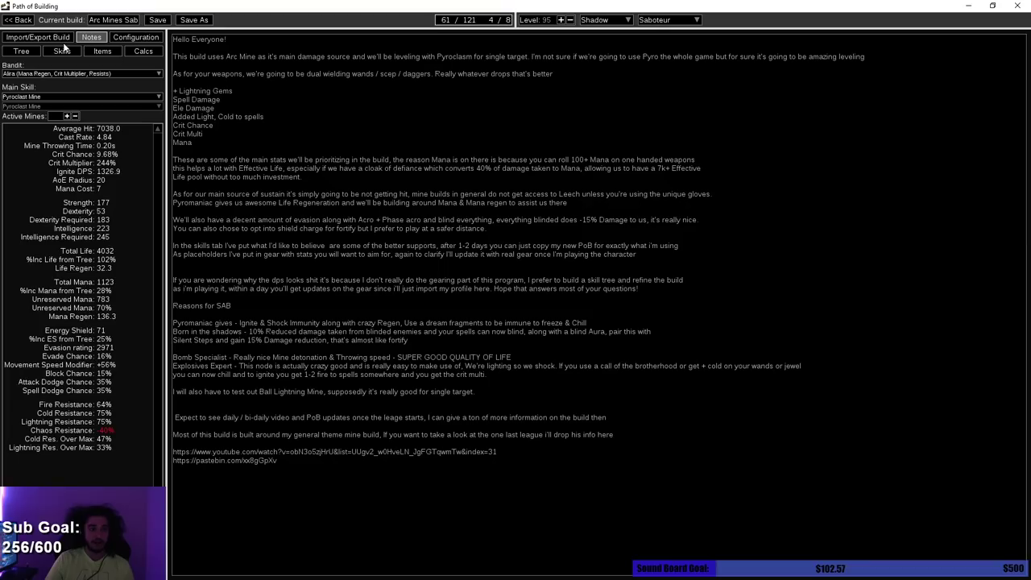
- Switch to Path of Exile, show the SSF Hardcore league's characters and enter the game with one of them
{"action": "left_click_drag", "start_coordinate": [635, 4], "coordinate": [466, 0]}
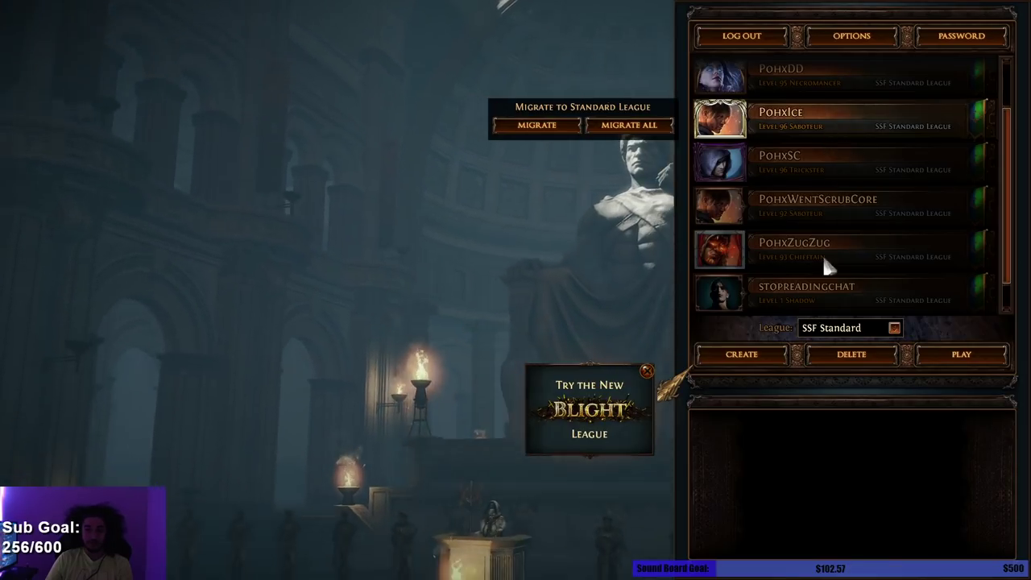
{"action": "left_click", "coordinate": [834, 327]}
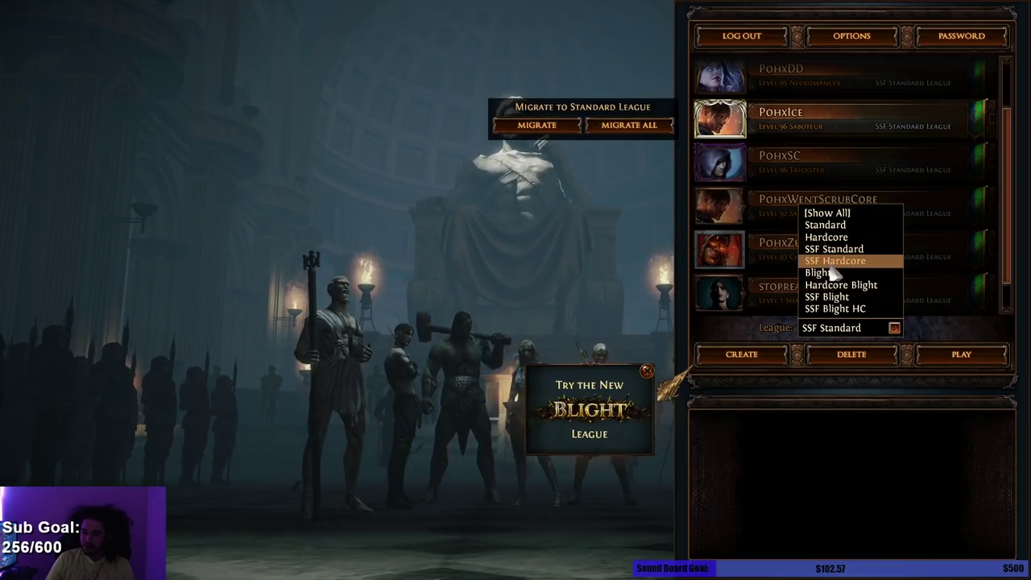
{"action": "left_click", "coordinate": [830, 263]}
{"action": "double_click", "coordinate": [806, 157]}
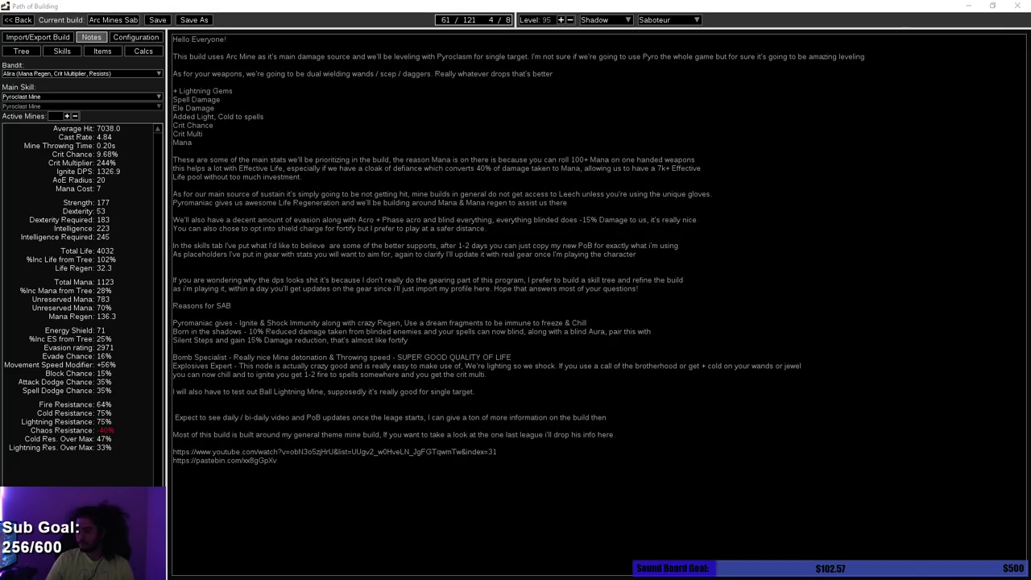
- Shrink the Path of Building window from full screen and switch back to Path of Exile
{"action": "left_click", "coordinate": [993, 5]}
{"action": "left_click", "coordinate": [564, 311]}
{"action": "key", "text": "alt+Tab"}
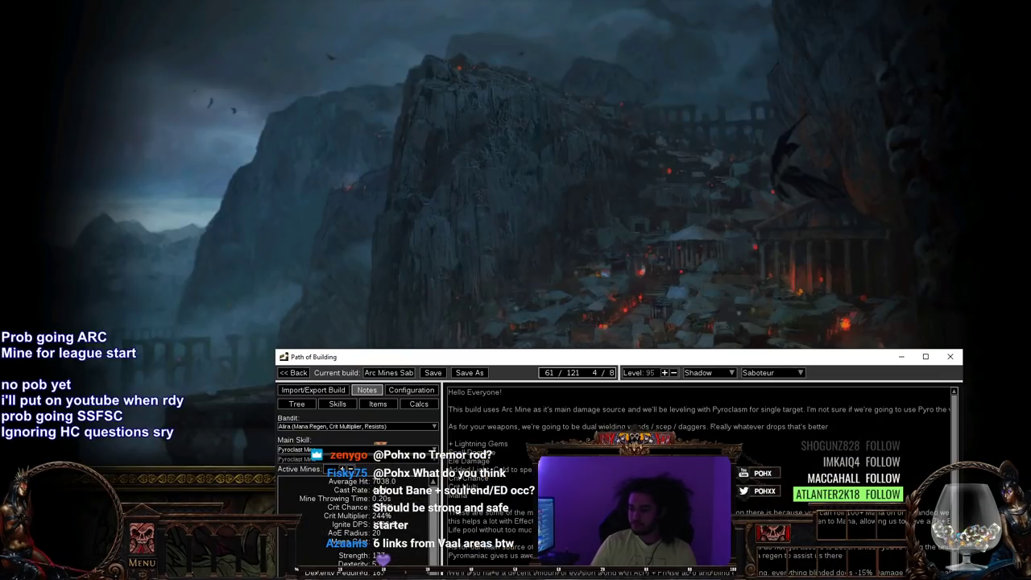
{"action": "key", "text": "alt+Tab"}
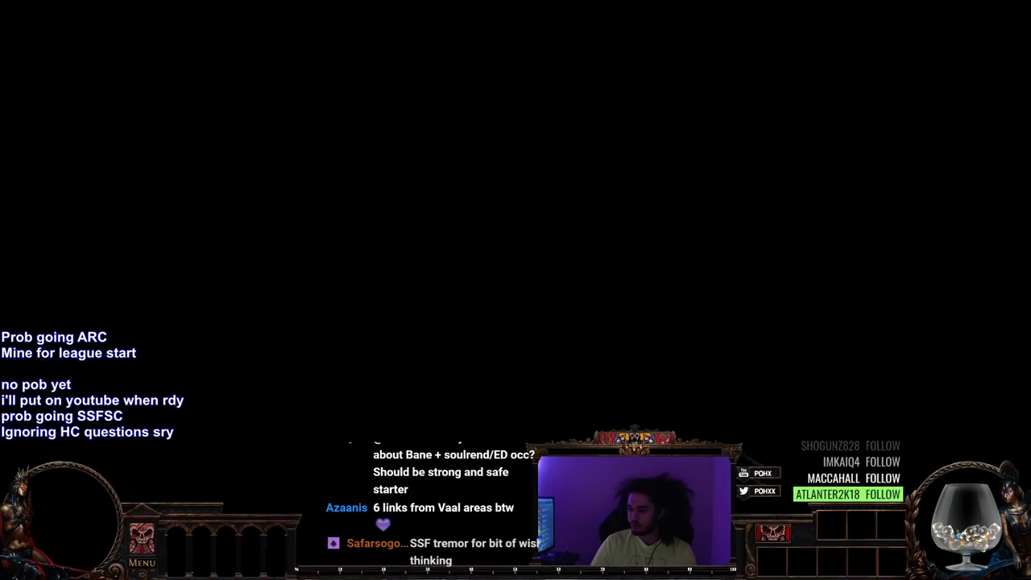
{"action": "left_click", "coordinate": [502, 103]}
{"action": "left_click", "coordinate": [785, 275]}
{"action": "left_click", "coordinate": [666, 58]}
{"action": "left_click", "coordinate": [782, 97]}
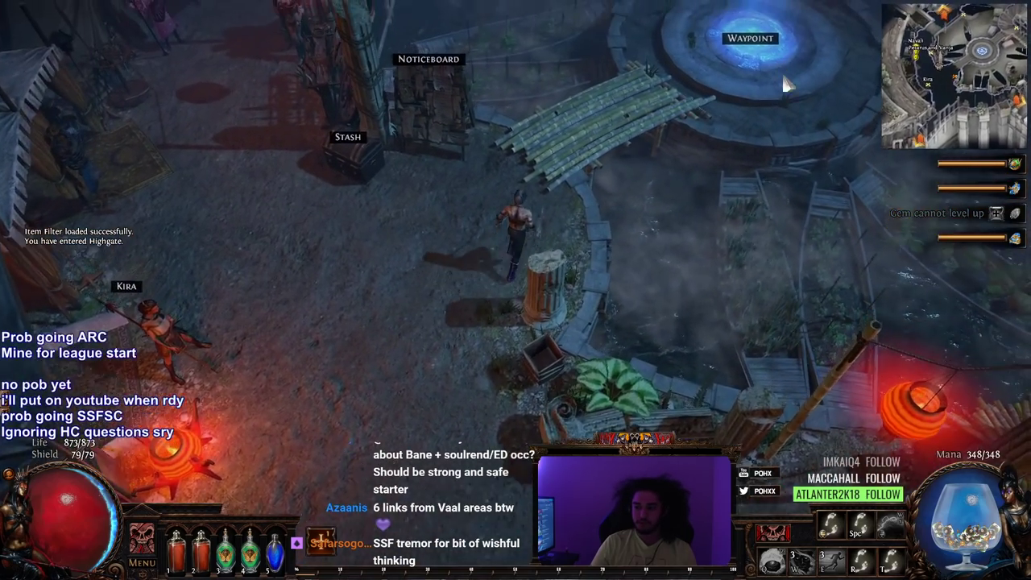
{"action": "key", "text": "i"}
{"action": "key", "text": "i"}
{"action": "left_click", "coordinate": [532, 143]}
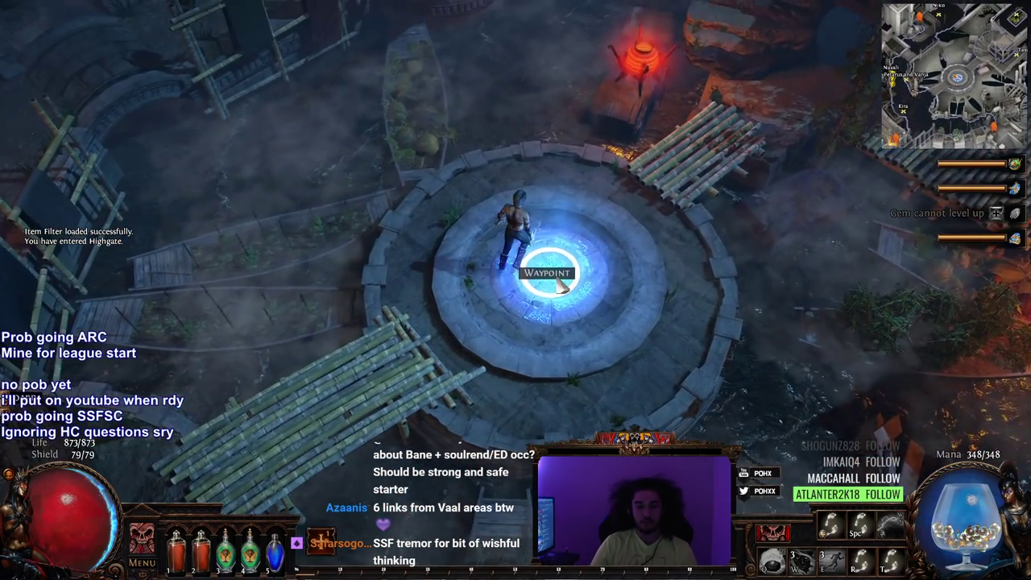
{"action": "key", "text": "Escape"}
- Walk the character through Highgate to the exit and enter The Dried Lake
{"action": "left_click", "coordinate": [262, 457]}
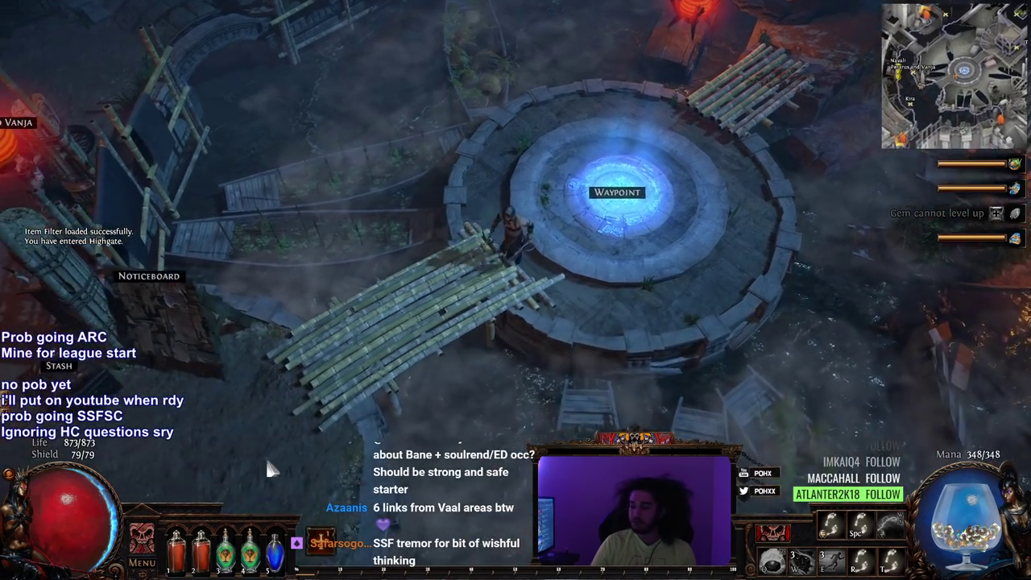
{"action": "left_click", "coordinate": [361, 440]}
{"action": "left_click", "coordinate": [453, 444]}
{"action": "key", "text": "s"}
{"action": "key", "text": "s"}
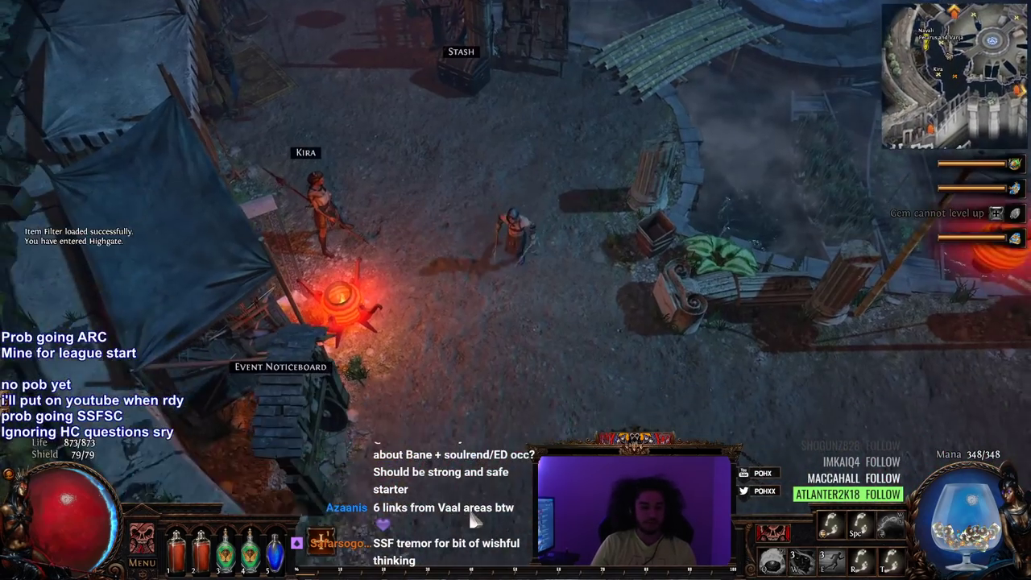
{"action": "key", "text": "i"}
{"action": "left_click", "coordinate": [172, 457]}
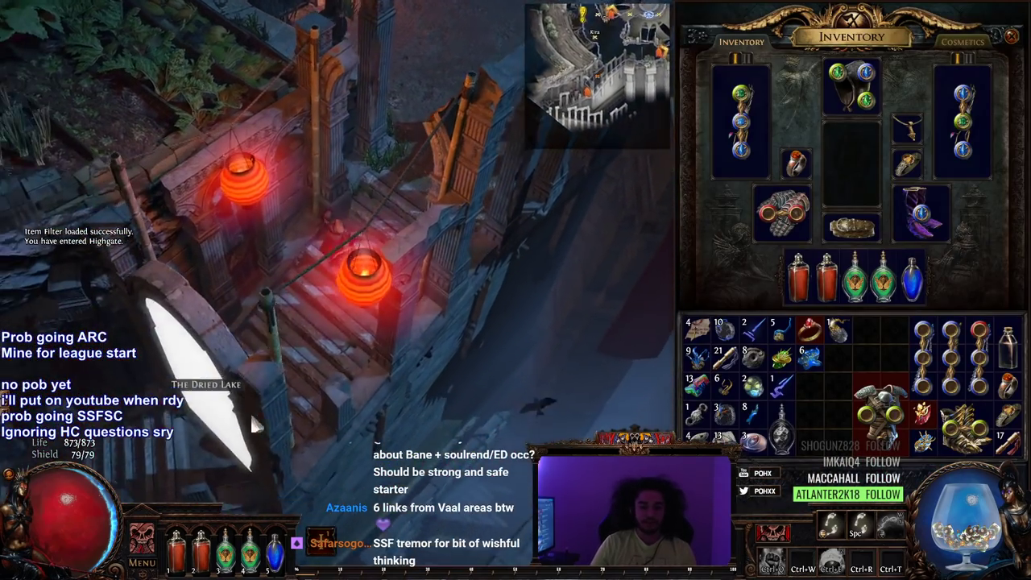
{"action": "left_click", "coordinate": [246, 396], "text": "ctrl"}
{"action": "left_click", "coordinate": [252, 179]}
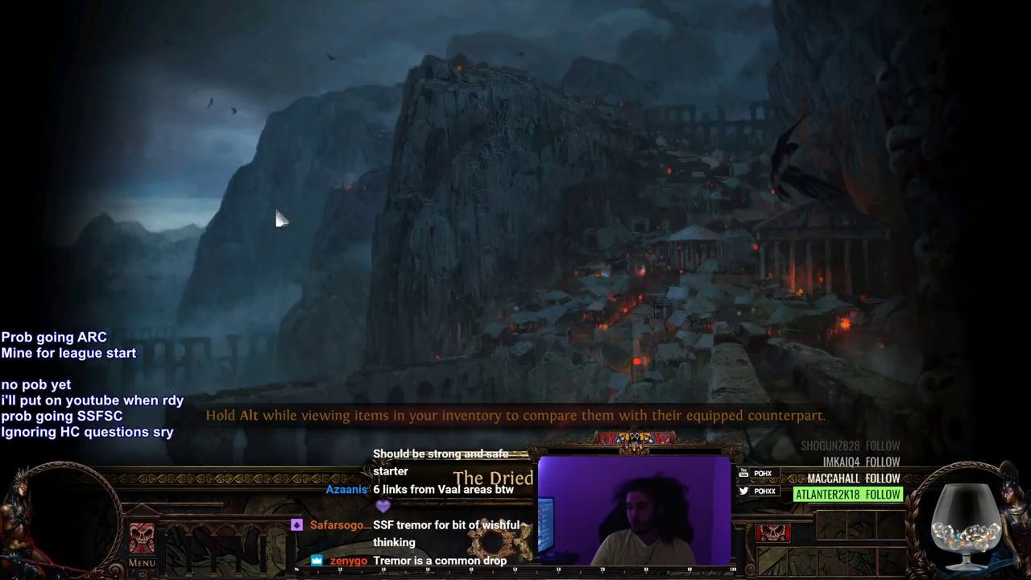
- Examine the character sheet and inventory, inspecting both Driftwood Wands, their socketed gems and the Topaz Ring
{"action": "key", "text": "i"}
{"action": "key", "text": "c"}
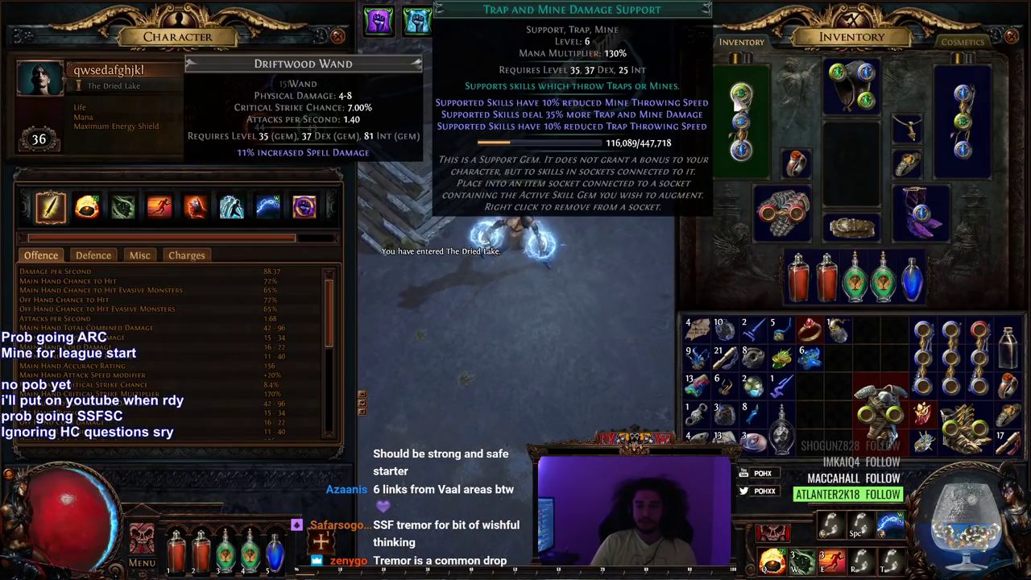
{"action": "mouse_move", "coordinate": [741, 124]}
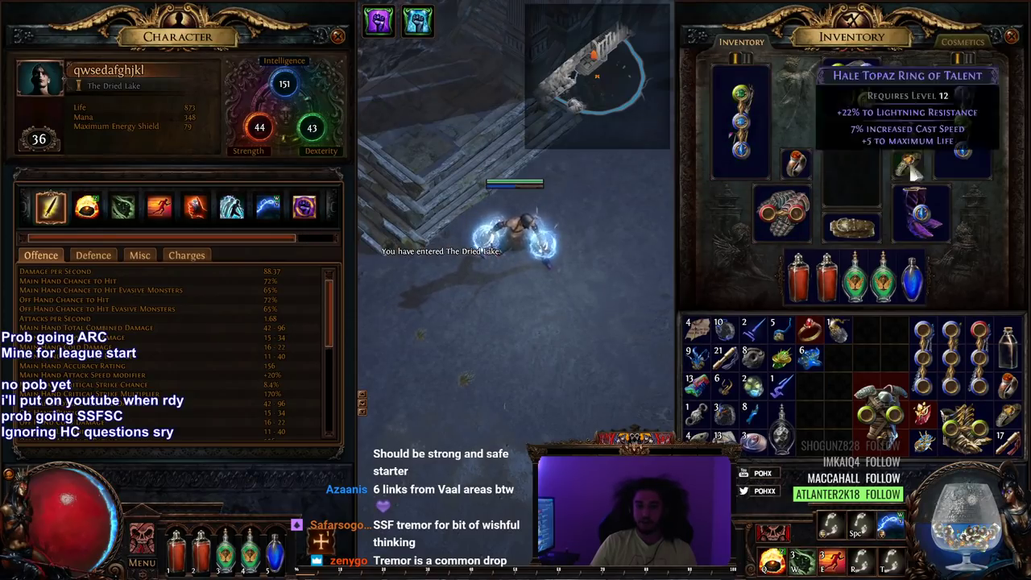
{"action": "mouse_move", "coordinate": [949, 96]}
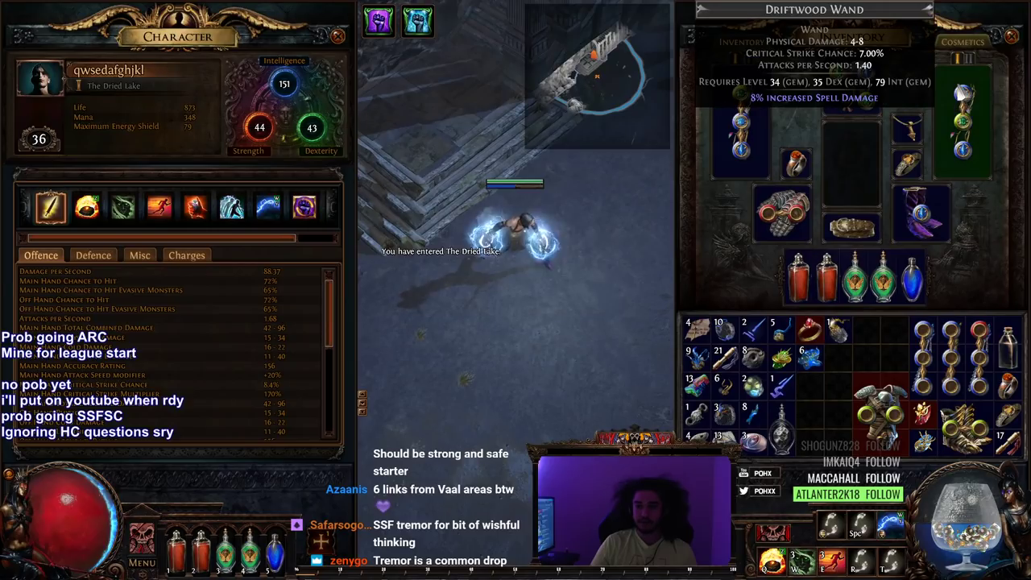
{"action": "mouse_move", "coordinate": [965, 127]}
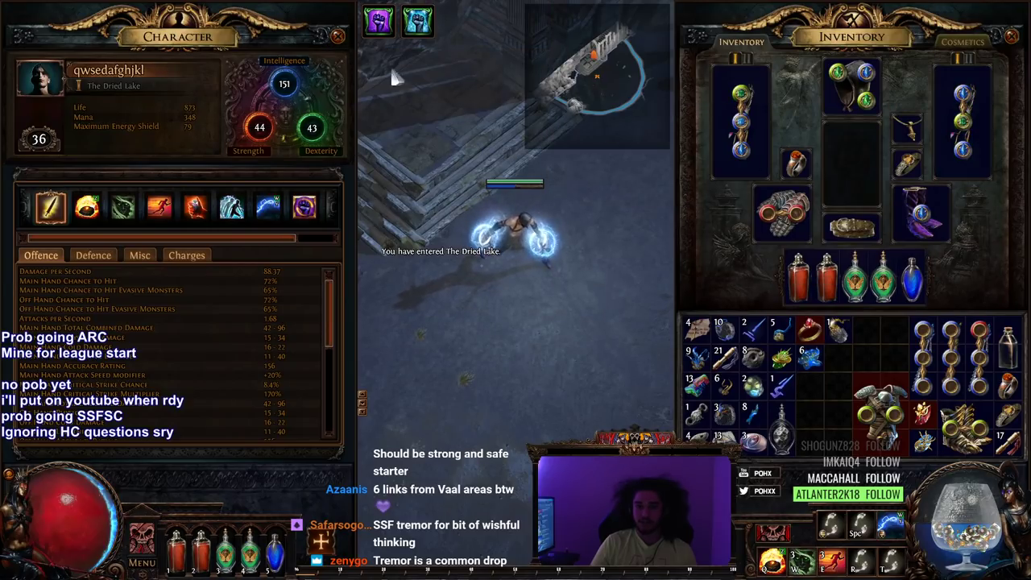
- Advance into The Dried Lake with movement skills and a flask, and attack the first monster pack with Arc mines
{"action": "key", "text": "space"}
{"action": "key", "text": "w"}
{"action": "key", "text": "e"}
{"action": "key", "text": "4"}
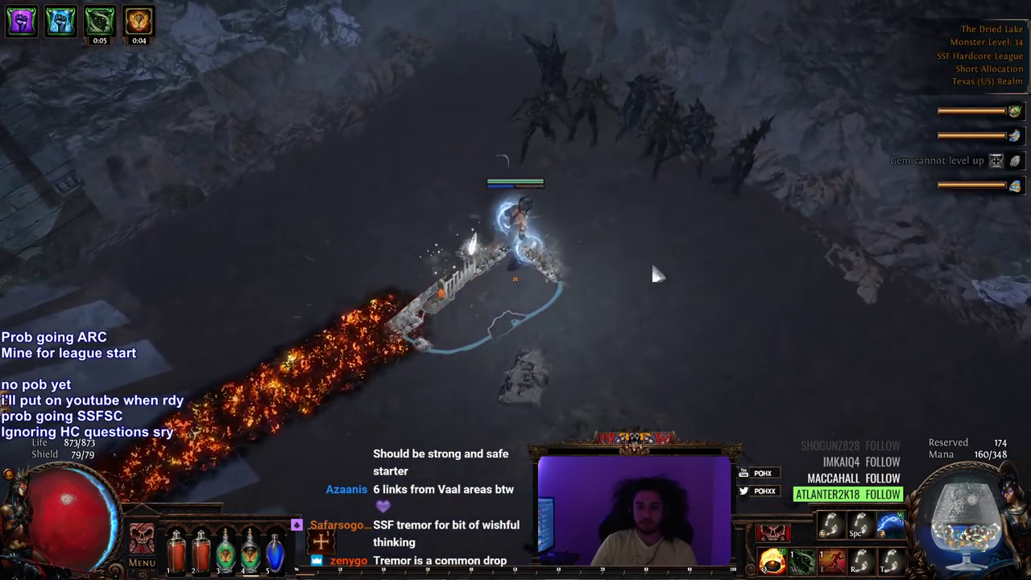
{"action": "right_click", "coordinate": [647, 176]}
{"action": "key", "text": "d"}
{"action": "right_click", "coordinate": [449, 382]}
{"action": "key", "text": "d"}
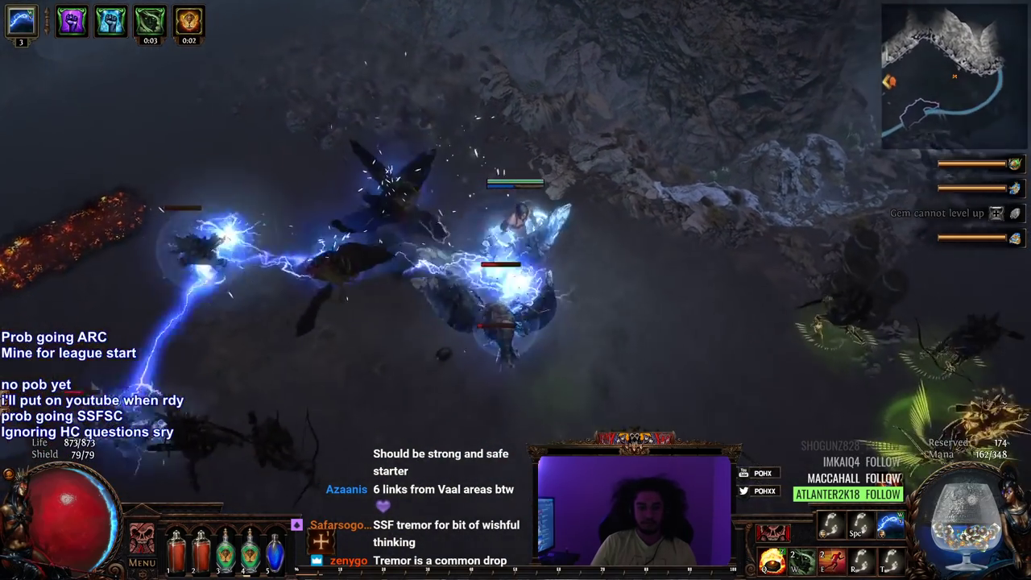
- Fight the rare monster Eboneye and its pack by throwing and detonating Arc and Pyroclast mines
{"action": "key", "text": "w"}
{"action": "key", "text": "e"}
{"action": "key", "text": "Tab"}
{"action": "right_click", "coordinate": [676, 216]}
{"action": "key", "text": "d"}
{"action": "key", "text": "q"}
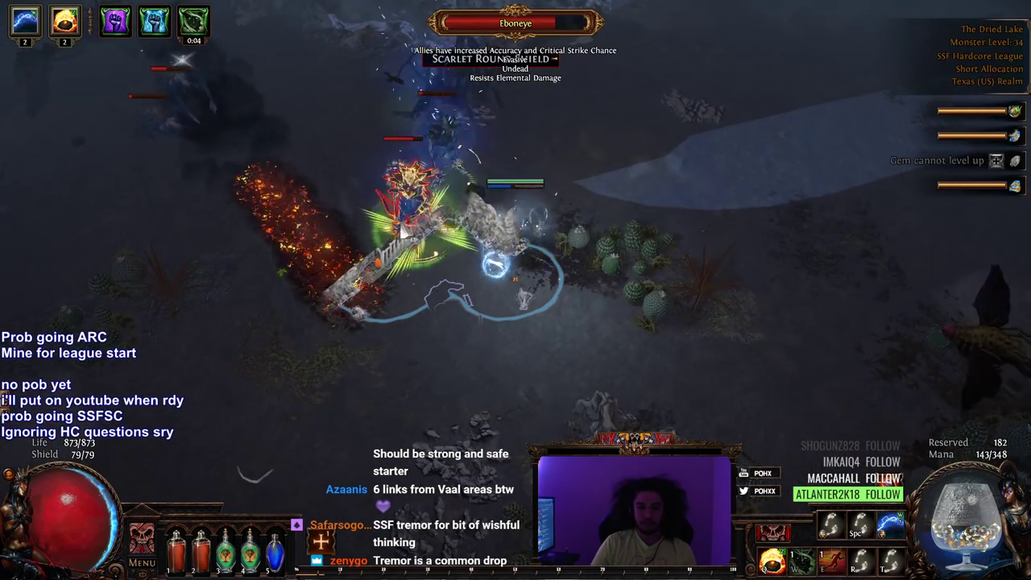
{"action": "left_click", "coordinate": [672, 230]}
{"action": "key", "text": "d"}
{"action": "right_click", "coordinate": [242, 266]}
{"action": "key", "text": "4"}
{"action": "key", "text": "d"}
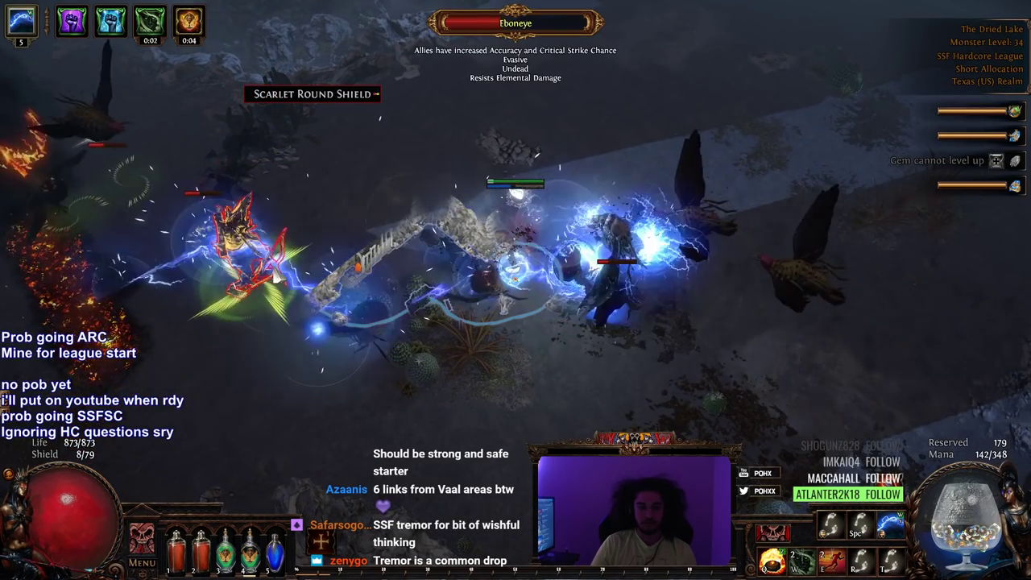
{"action": "key", "text": "d"}
- Move on from the fight and level up the Flame Dash, Frostblink and Swift Assembly Support gems
{"action": "left_click", "coordinate": [828, 287]}
{"action": "left_click", "coordinate": [915, 290]}
{"action": "key", "text": "w"}
{"action": "key", "text": "d"}
{"action": "key", "text": "e"}
{"action": "key", "text": "4"}
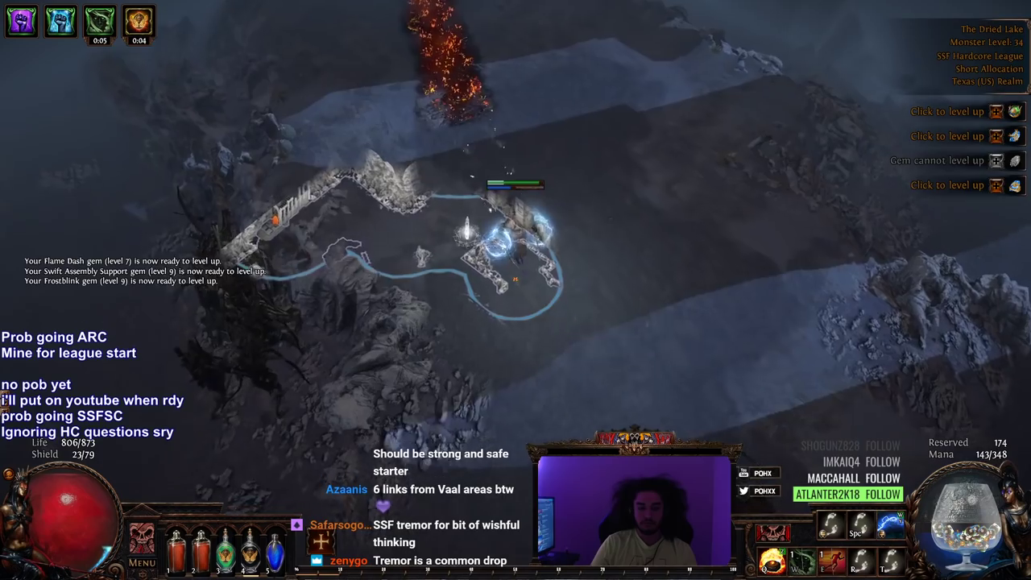
{"action": "left_click", "coordinate": [863, 456]}
{"action": "left_click", "coordinate": [997, 112]}
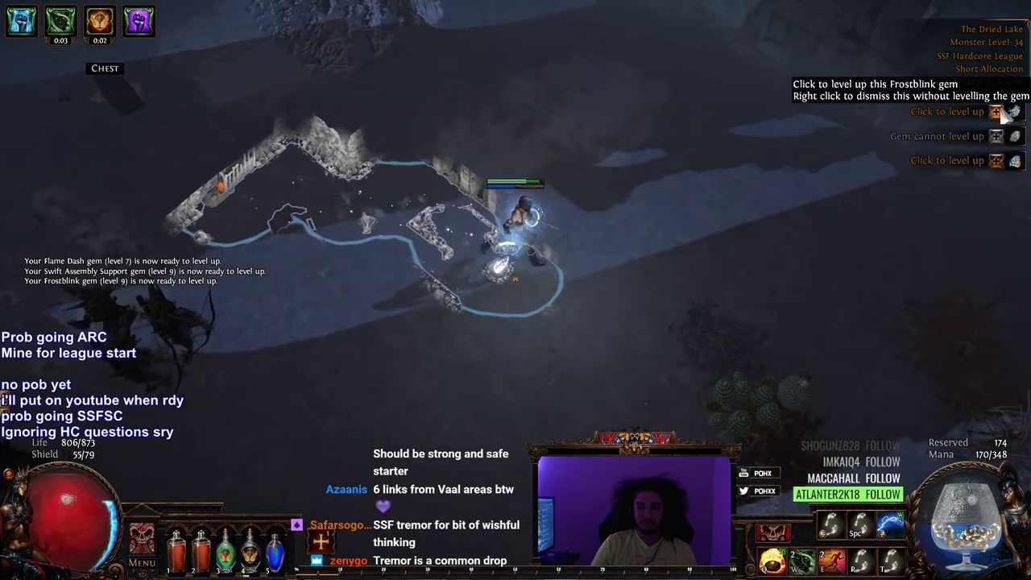
{"action": "left_click", "coordinate": [998, 112]}
{"action": "left_click", "coordinate": [997, 137]}
- Travel past the rock formations of The Dried Lake using movement skills and flasks
{"action": "key", "text": "e"}
{"action": "key", "text": "w"}
{"action": "key", "text": "Tab"}
{"action": "key", "text": "e"}
{"action": "key", "text": "3"}
{"action": "key", "text": "4"}
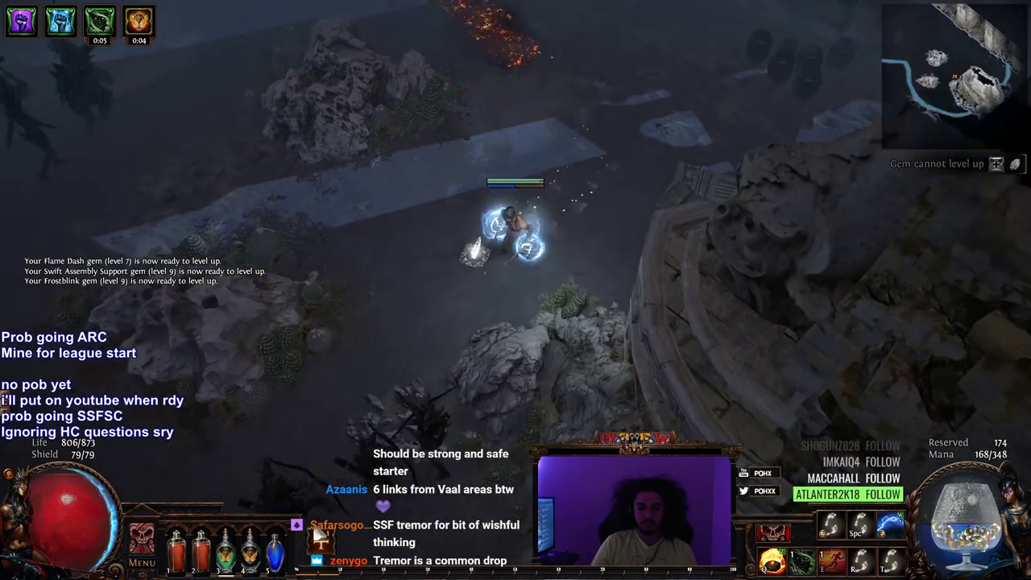
{"action": "key", "text": "w"}
{"action": "key", "text": "Tab"}
{"action": "key", "text": "d"}
- Throw and detonate Arc mines at the flying monsters and the pack around the chest and trunk
{"action": "right_click", "coordinate": [903, 364]}
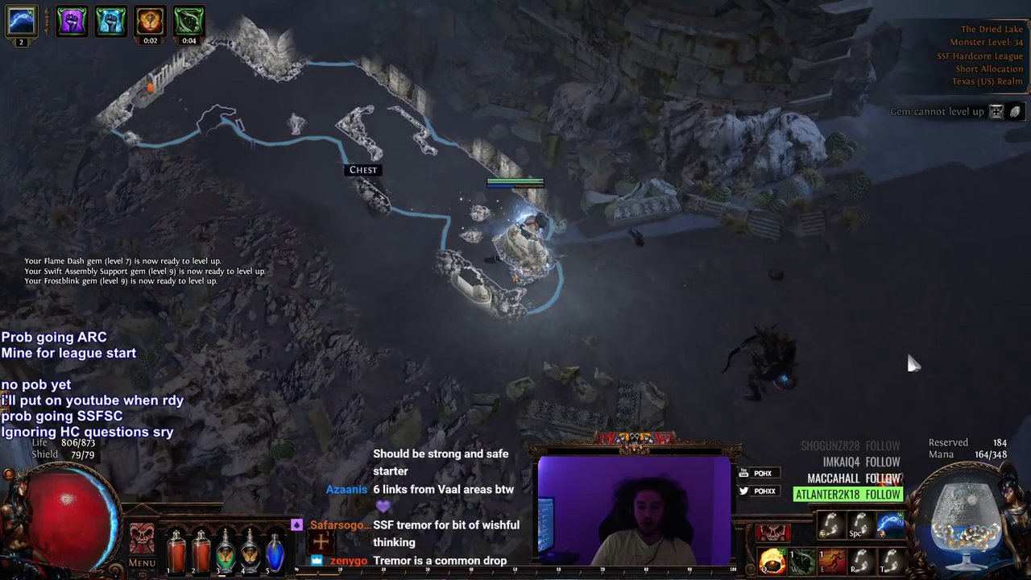
{"action": "key", "text": "d"}
{"action": "right_click", "coordinate": [637, 422]}
{"action": "key", "text": "d"}
{"action": "key", "text": "4"}
{"action": "right_click", "coordinate": [763, 420]}
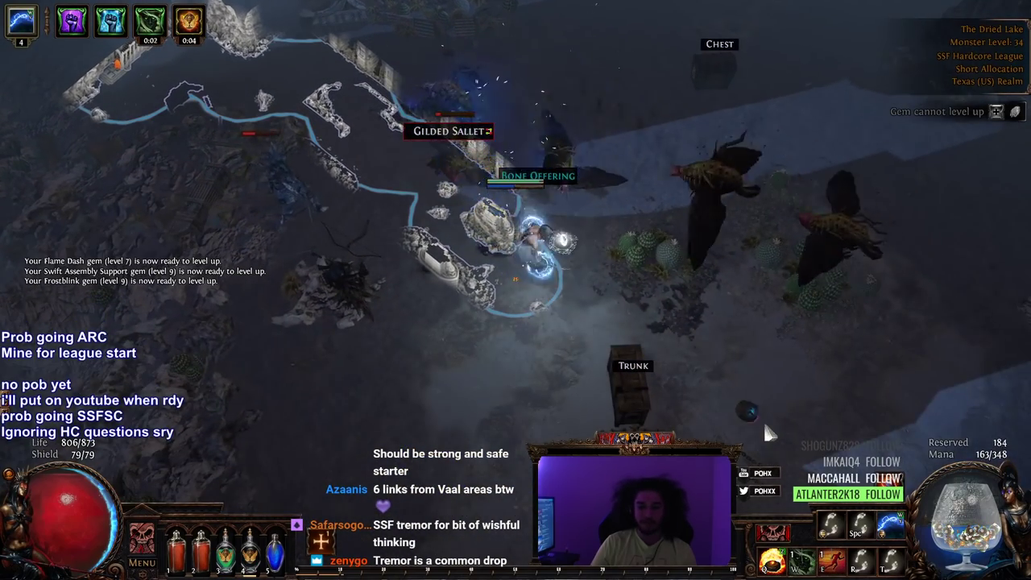
{"action": "key", "text": "d"}
- Blink onward and blast the large monster pack and spiders beside the rocks with Arc mines
{"action": "key", "text": "Tab"}
{"action": "key", "text": "w"}
{"action": "key", "text": "e"}
{"action": "right_click", "coordinate": [295, 428]}
{"action": "right_click", "coordinate": [645, 377]}
{"action": "key", "text": "d"}
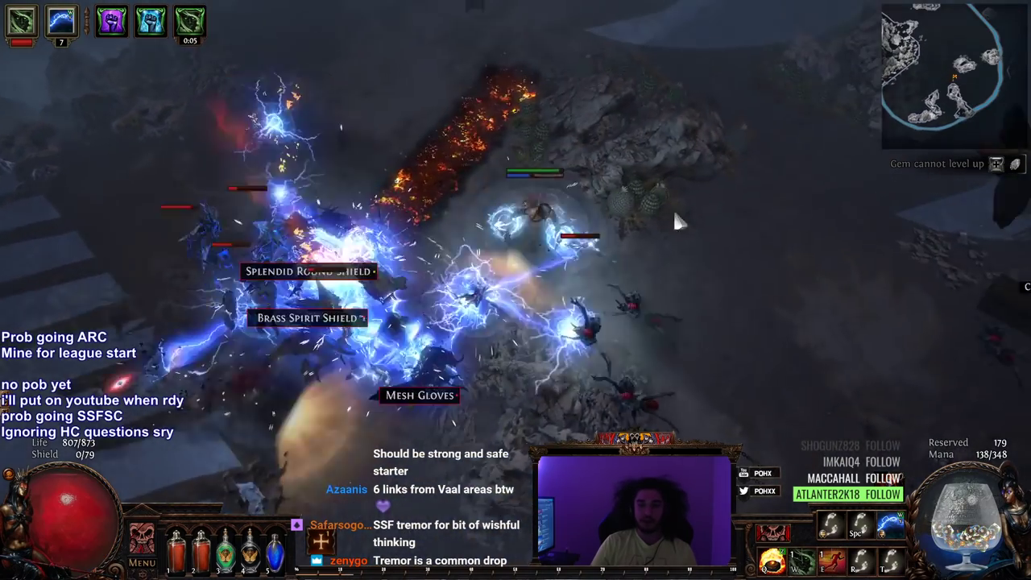
{"action": "right_click", "coordinate": [650, 289]}
{"action": "key", "text": "d"}
- Dash on with a flask active and kill the rare archer's pack with Arc and Pyroclast mines
{"action": "key", "text": "Tab"}
{"action": "key", "text": "w"}
{"action": "key", "text": "e"}
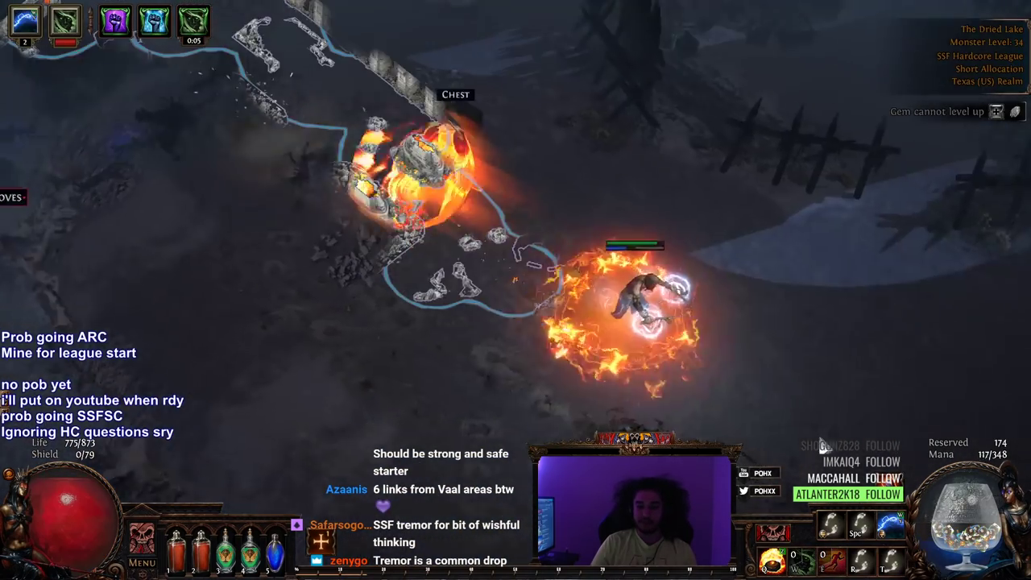
{"action": "key", "text": "4"}
{"action": "key", "text": "Tab"}
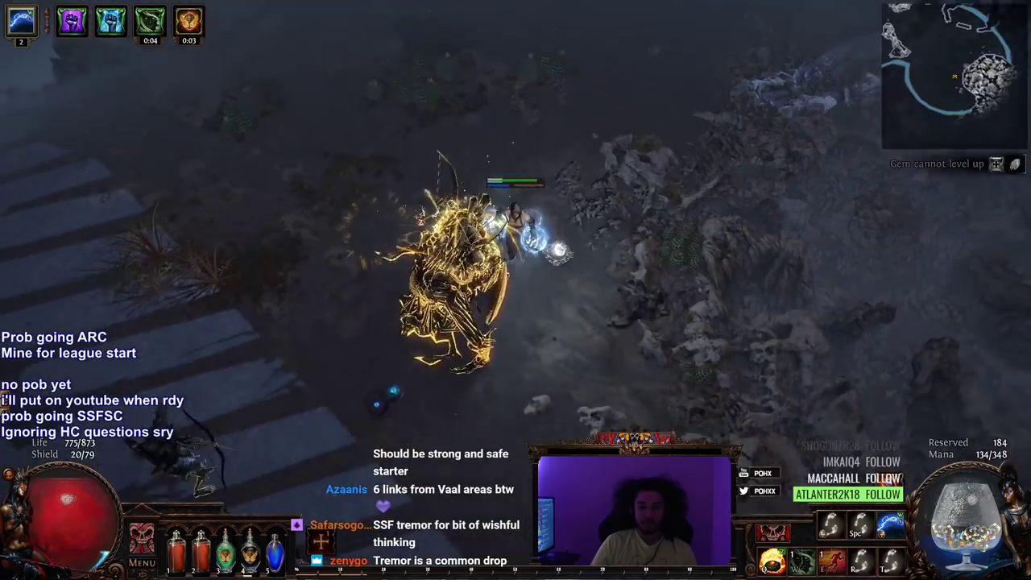
{"action": "right_click", "coordinate": [429, 246]}
{"action": "key", "text": "q"}
{"action": "key", "text": "q"}
{"action": "key", "text": "d"}
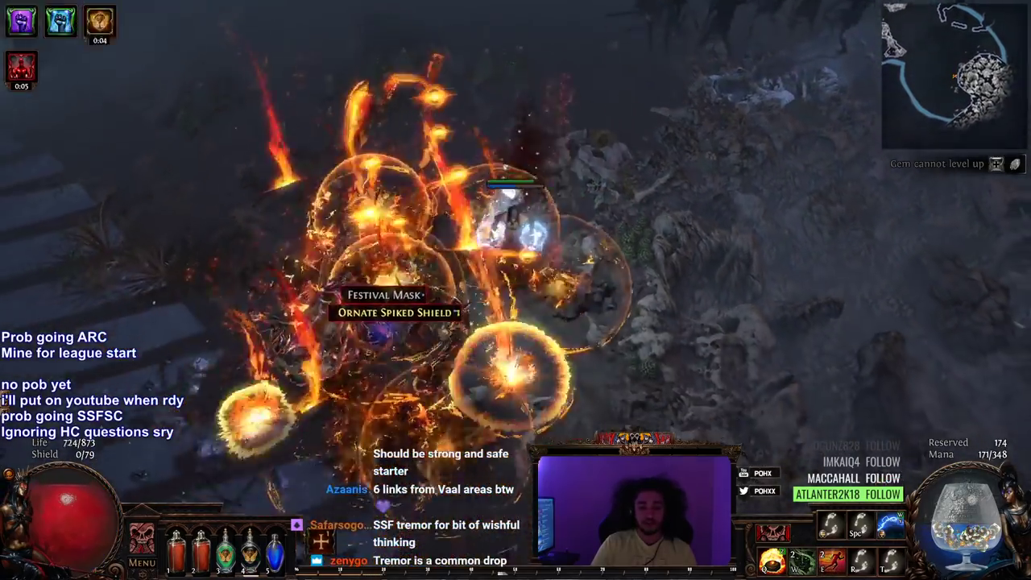
- Run on to the spiked barricades and detonate Arc mines on the flying monsters there
{"action": "key", "text": "Tab"}
{"action": "left_click", "coordinate": [245, 467]}
{"action": "right_click", "coordinate": [376, 246]}
{"action": "key", "text": "d"}
{"action": "left_click", "coordinate": [250, 344]}
{"action": "right_click", "coordinate": [303, 176]}
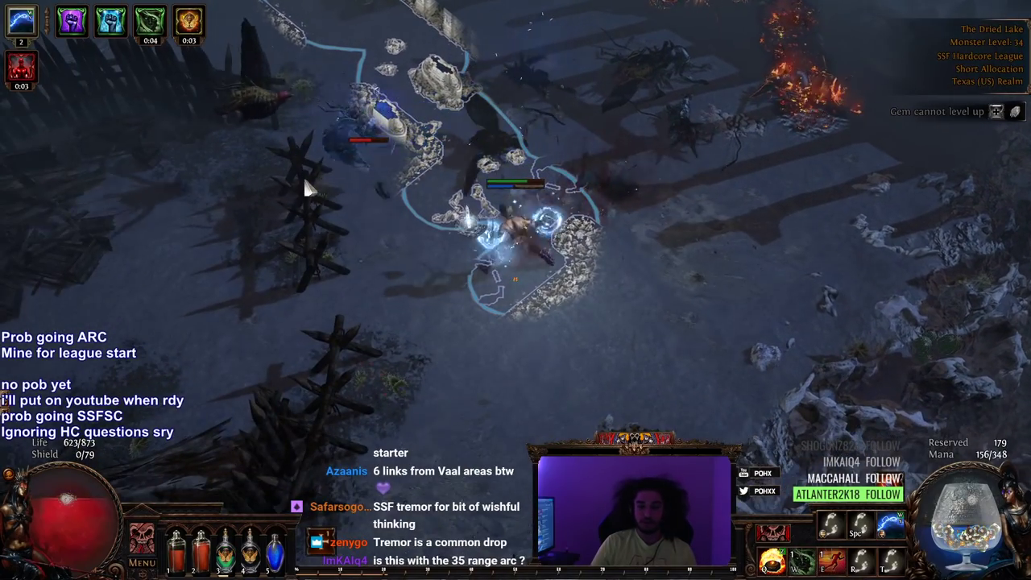
{"action": "key", "text": "d"}
- Dash onto the cactus-covered lakebed and detonate Arc mines among the skeletons on both sides
{"action": "key", "text": "w"}
{"action": "key", "text": "e"}
{"action": "key", "text": "Tab"}
{"action": "key", "text": "d"}
{"action": "key", "text": "Tab"}
{"action": "right_click", "coordinate": [928, 223]}
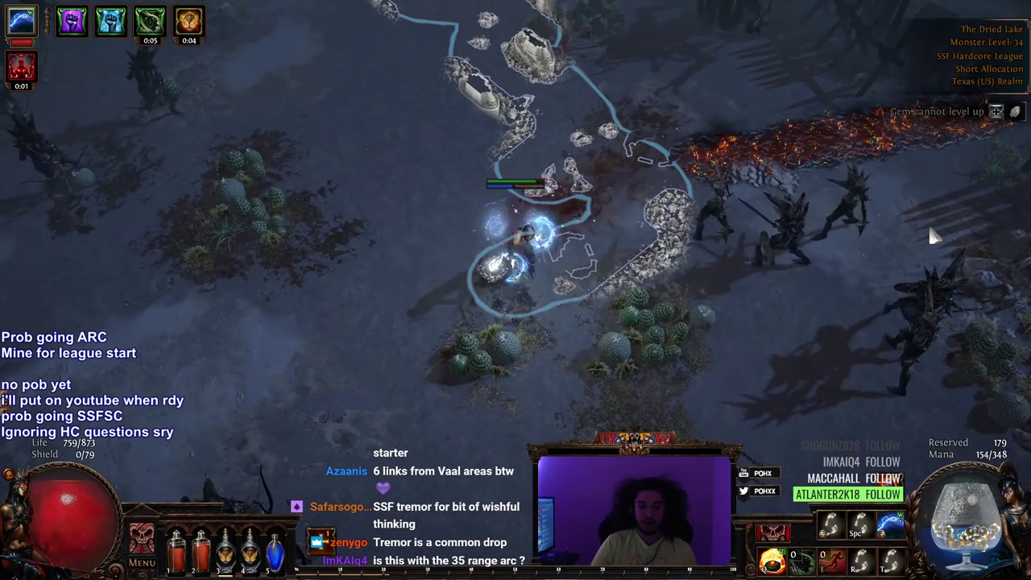
{"action": "right_click", "coordinate": [396, 48]}
{"action": "key", "text": "Tab"}
{"action": "key", "text": "d"}
{"action": "left_click", "coordinate": [211, 345]}
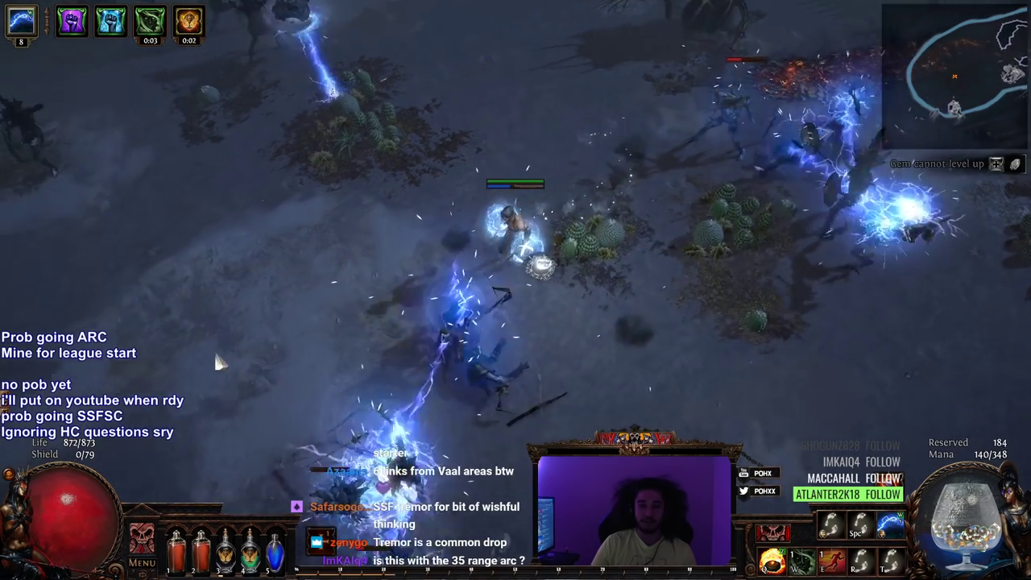
- Keep moving while throwing and detonating Arc mines at the skeletons that follow from the cactus patch
{"action": "right_click", "coordinate": [493, 79]}
{"action": "key", "text": "d"}
{"action": "left_click", "coordinate": [266, 346]}
{"action": "key", "text": "Tab"}
{"action": "right_click", "coordinate": [718, 286]}
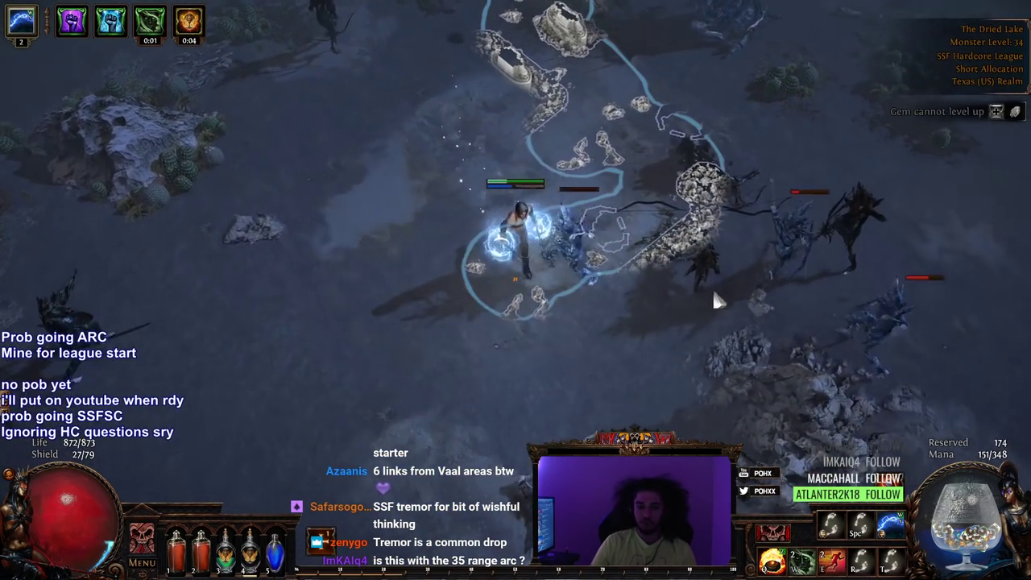
{"action": "key", "text": "d"}
- Dash to the skeleton archers and nearby spiders and set off Arc mines on both groups
{"action": "key", "text": "w"}
{"action": "key", "text": "e"}
{"action": "key", "text": "Tab"}
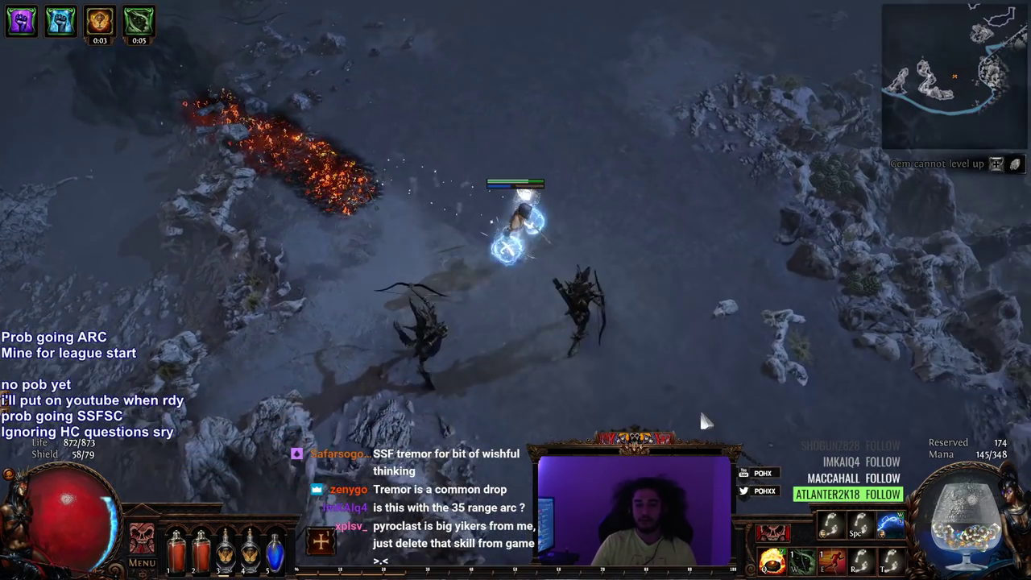
{"action": "right_click", "coordinate": [699, 410]}
{"action": "key", "text": "d"}
{"action": "key", "text": "Tab"}
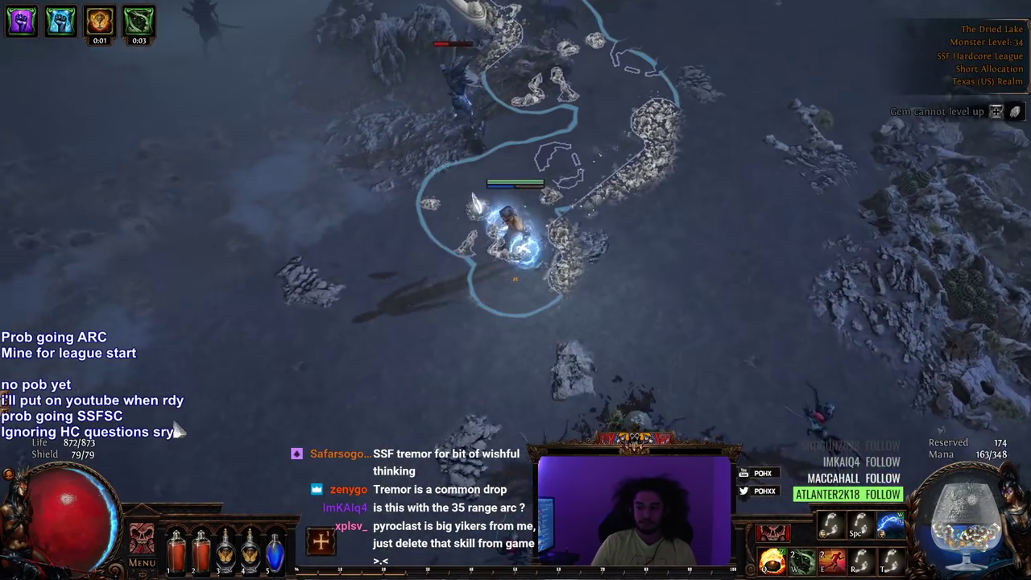
{"action": "right_click", "coordinate": [322, 339]}
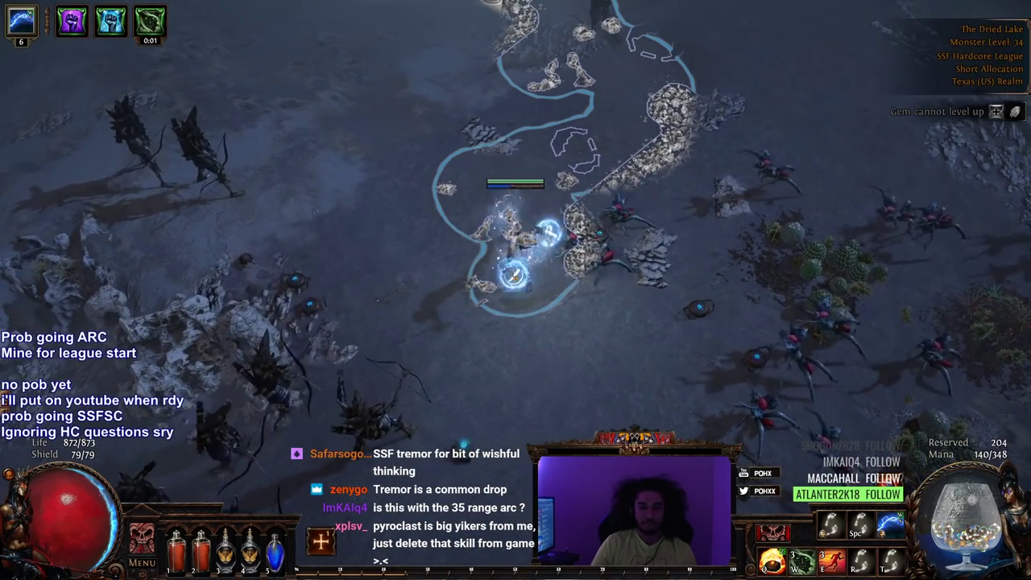
{"action": "key", "text": "d"}
- Advance with a flask and movement skills past the dropped armour to the fenced camp
{"action": "key", "text": "Tab"}
{"action": "key", "text": "4"}
{"action": "key", "text": "Tab"}
{"action": "key", "text": "w"}
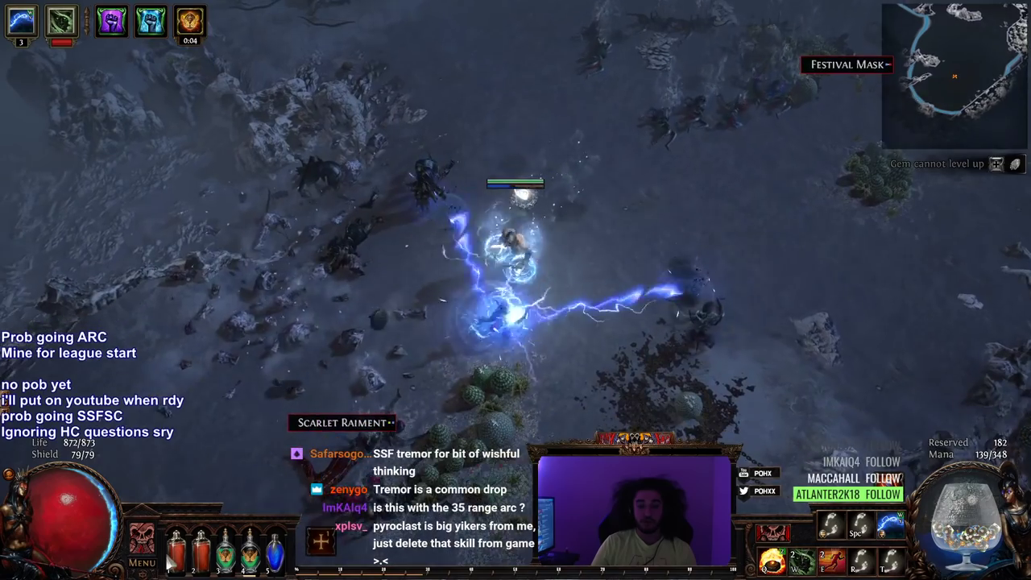
{"action": "key", "text": "e"}
{"action": "key", "text": "Tab"}
{"action": "key", "text": "Tab"}
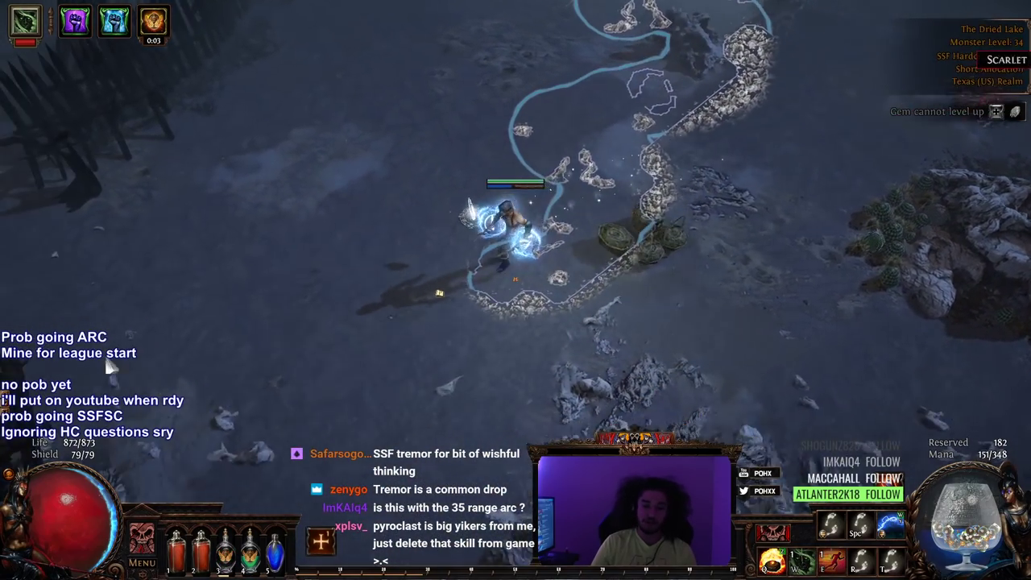
- Use a flask and attack Voll and his Vanguard minions with repeated Arc mines
{"action": "key", "text": "3"}
{"action": "left_click_drag", "start_coordinate": [133, 271], "coordinate": [263, 129]}
{"action": "right_click", "coordinate": [307, 182]}
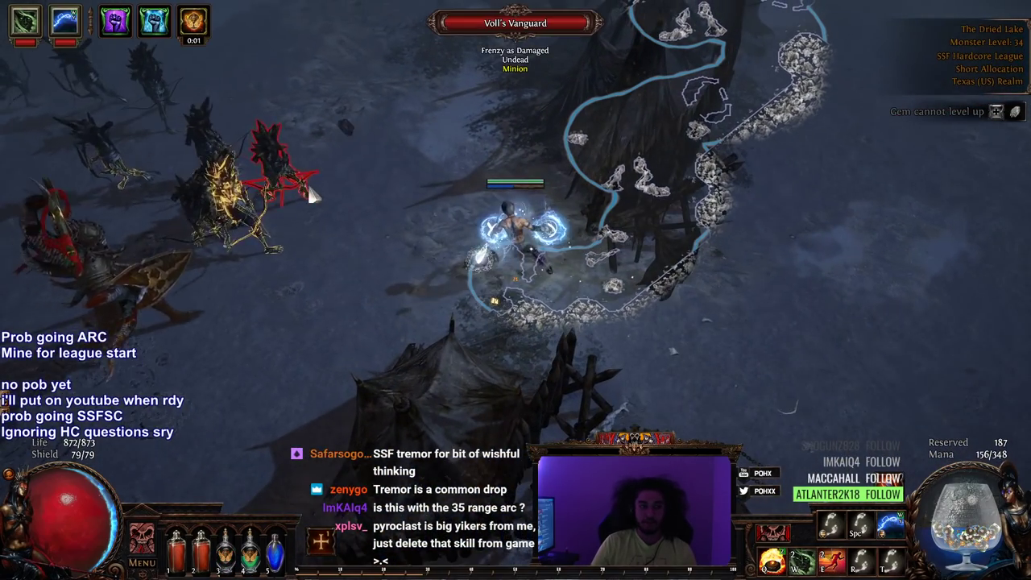
{"action": "key", "text": "d"}
{"action": "left_click", "coordinate": [409, 93]}
{"action": "right_click", "coordinate": [150, 206]}
{"action": "key", "text": "3"}
{"action": "key", "text": "d"}
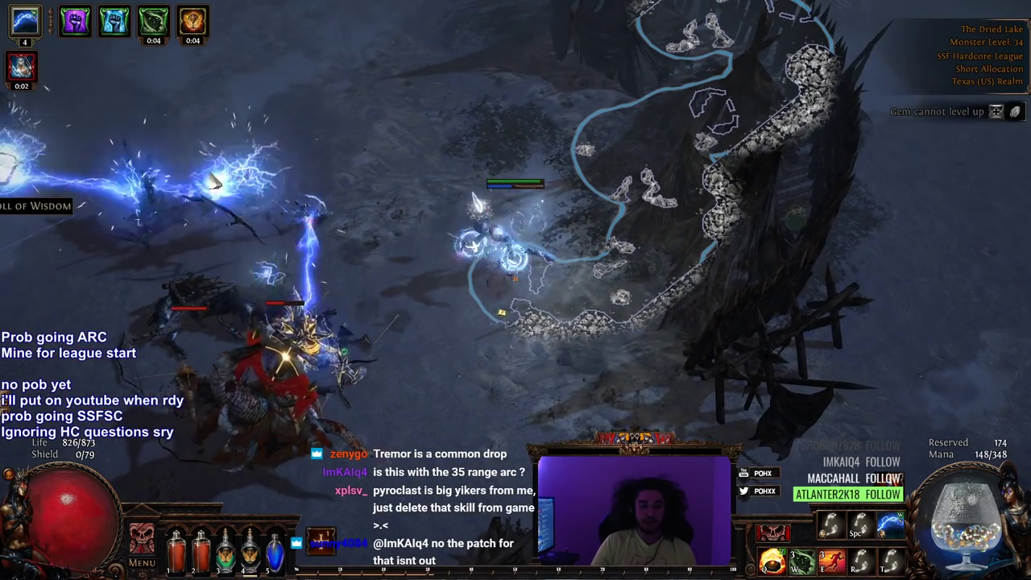
- Kill Voll, Emperor of Purity, by throwing and detonating Pyroclast mines while dodging with movement skills
{"action": "key", "text": "Tab"}
{"action": "key", "text": "q"}
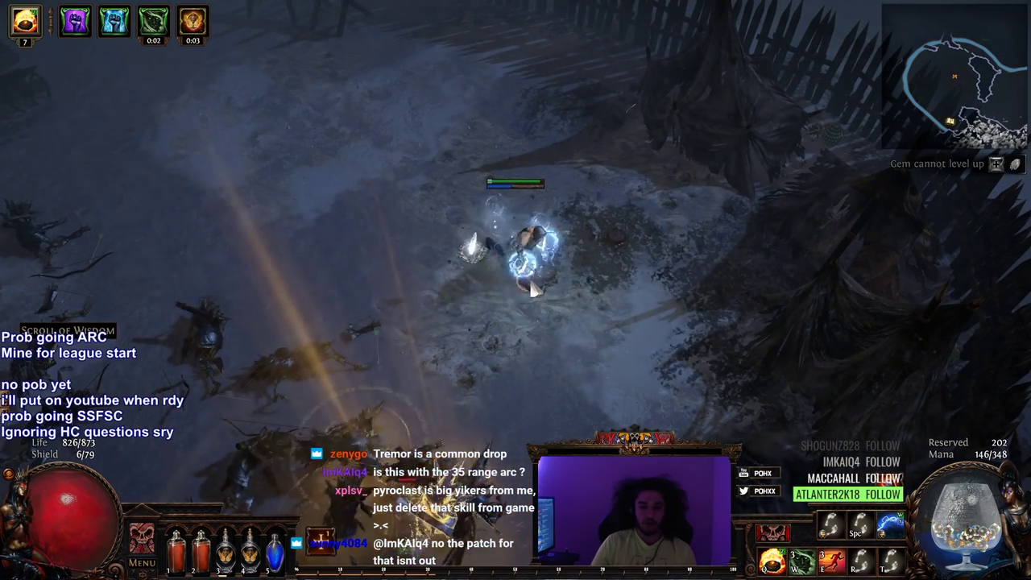
{"action": "key", "text": "q"}
{"action": "key", "text": "e"}
{"action": "key", "text": "w"}
{"action": "key", "text": "d"}
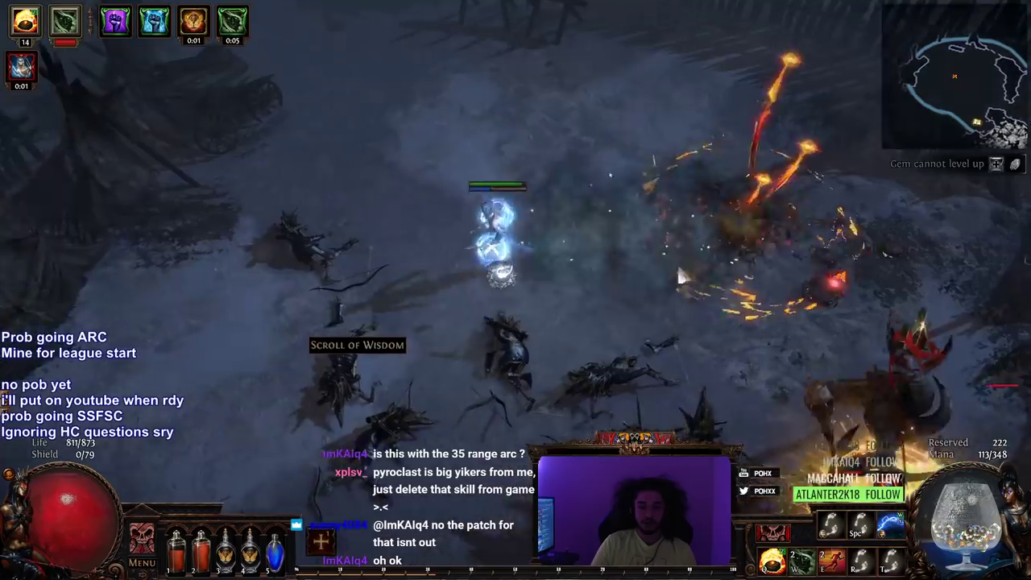
{"action": "key", "text": "q"}
{"action": "key", "text": "d"}
{"action": "left_click", "coordinate": [481, 269]}
{"action": "left_click", "coordinate": [478, 270]}
{"action": "key", "text": "q"}
{"action": "key", "text": "d"}
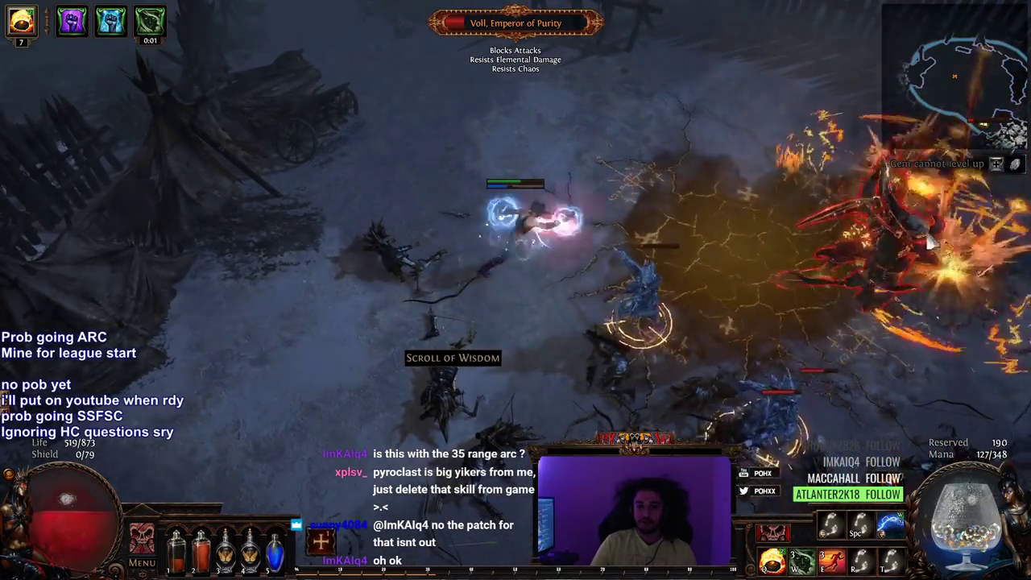
{"action": "left_click", "coordinate": [700, 132]}
- Leave Voll's loot behind and dash out of the camp with a flask active
{"action": "key", "text": "Tab"}
{"action": "key", "text": "4"}
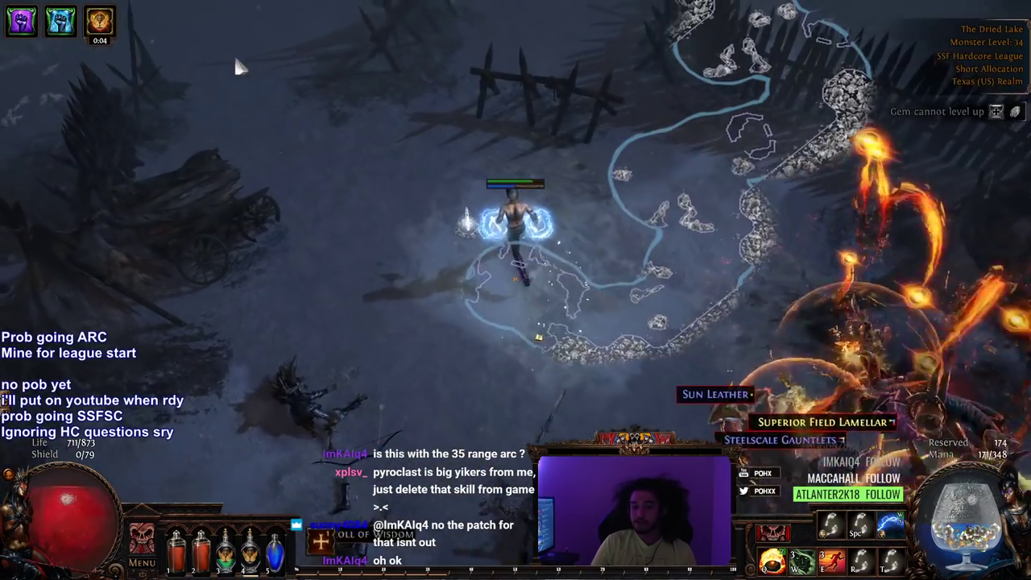
{"action": "key", "text": "e"}
{"action": "key", "text": "w"}
{"action": "key", "text": "d"}
{"action": "key", "text": "e"}
{"action": "key", "text": "w"}
{"action": "key", "text": "d"}
- Clear the skeletons around the chest and cacti by throwing and detonating Arc mines
{"action": "right_click", "coordinate": [279, 110]}
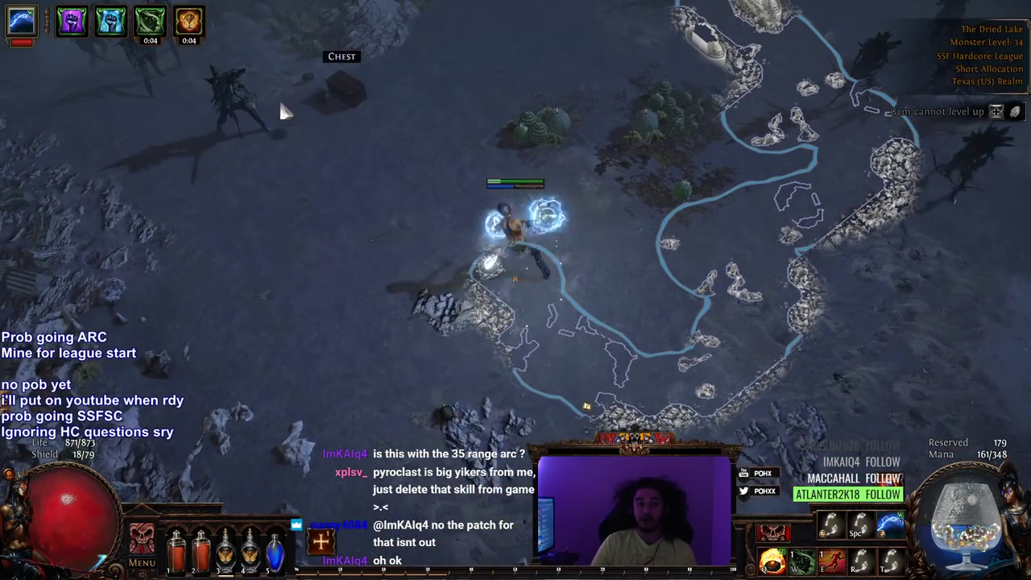
{"action": "key", "text": "d"}
{"action": "left_click", "coordinate": [649, 52]}
{"action": "right_click", "coordinate": [876, 248]}
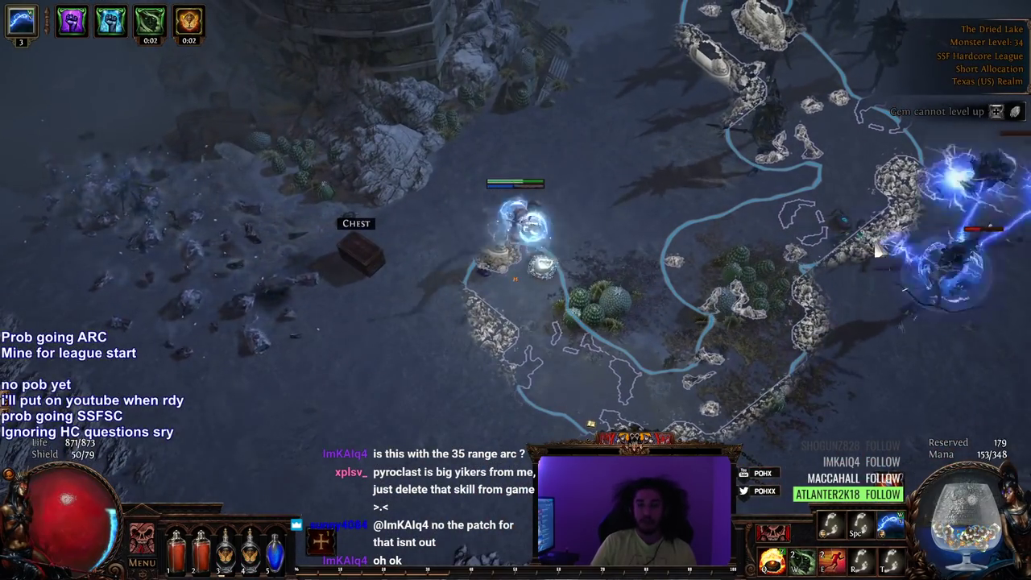
{"action": "key", "text": "Tab"}
{"action": "key", "text": "d"}
{"action": "right_click", "coordinate": [697, 70]}
{"action": "key", "text": "d"}
{"action": "left_click", "coordinate": [699, 72]}
- Use movement skills to cross from the chest area to the next stretch of open lakebed
{"action": "key", "text": "Tab"}
{"action": "key", "text": "d"}
{"action": "key", "text": "e"}
{"action": "key", "text": "w"}
{"action": "key", "text": "d"}
{"action": "key", "text": "Tab"}
{"action": "key", "text": "d"}
{"action": "left_click", "coordinate": [271, 155]}
{"action": "key", "text": "Tab"}
- Detonate Arc mines on the skeleton pack and the large birds along the rocky ridge
{"action": "right_click", "coordinate": [394, 144]}
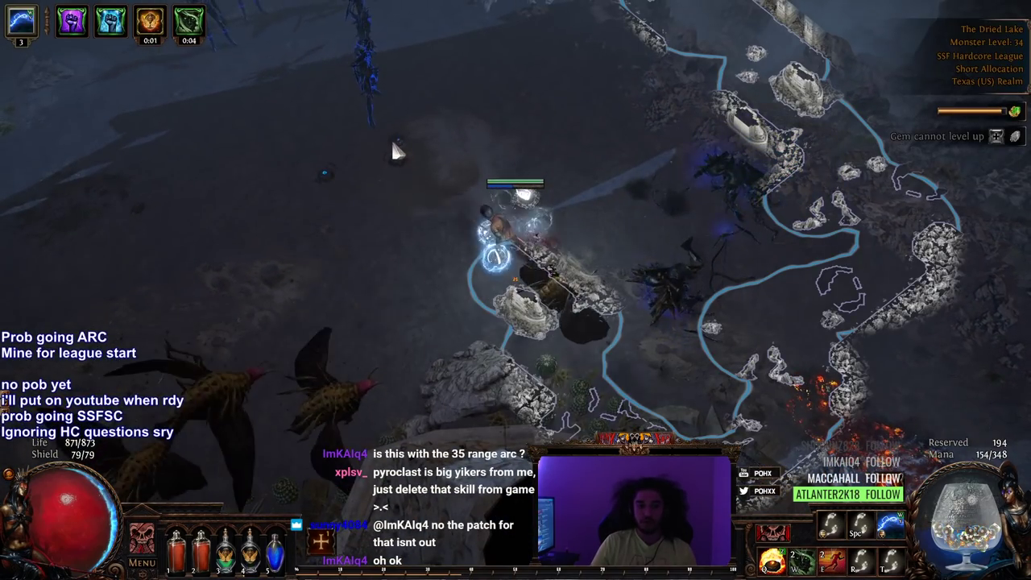
{"action": "key", "text": "d"}
{"action": "left_click", "coordinate": [473, 97]}
{"action": "right_click", "coordinate": [325, 225]}
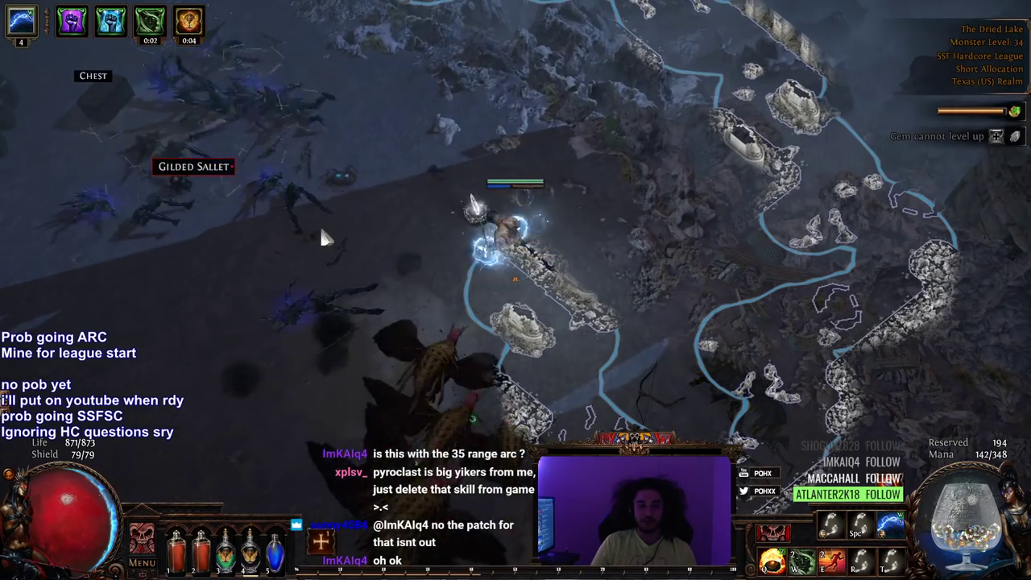
{"action": "left_click", "coordinate": [126, 129]}
{"action": "key", "text": "d"}
- Dash between the skeleton groups beside the bone pile and hit them with Arc mines
{"action": "key", "text": "Tab"}
{"action": "key", "text": "e"}
{"action": "key", "text": "w"}
{"action": "key", "text": "d"}
{"action": "key", "text": "Tab"}
{"action": "key", "text": "Tab"}
{"action": "right_click", "coordinate": [771, 120]}
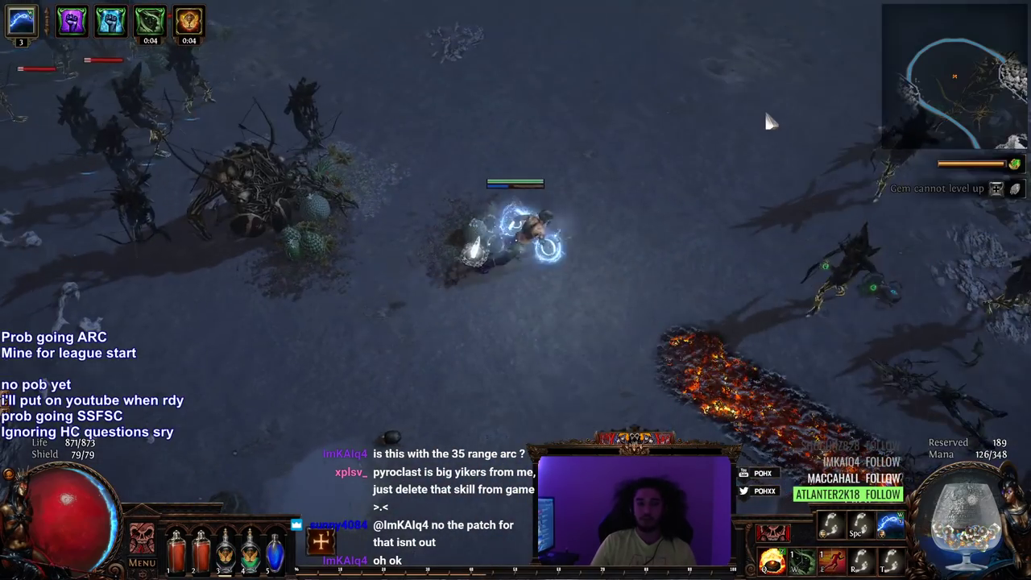
{"action": "left_click", "coordinate": [591, 46]}
{"action": "key", "text": "d"}
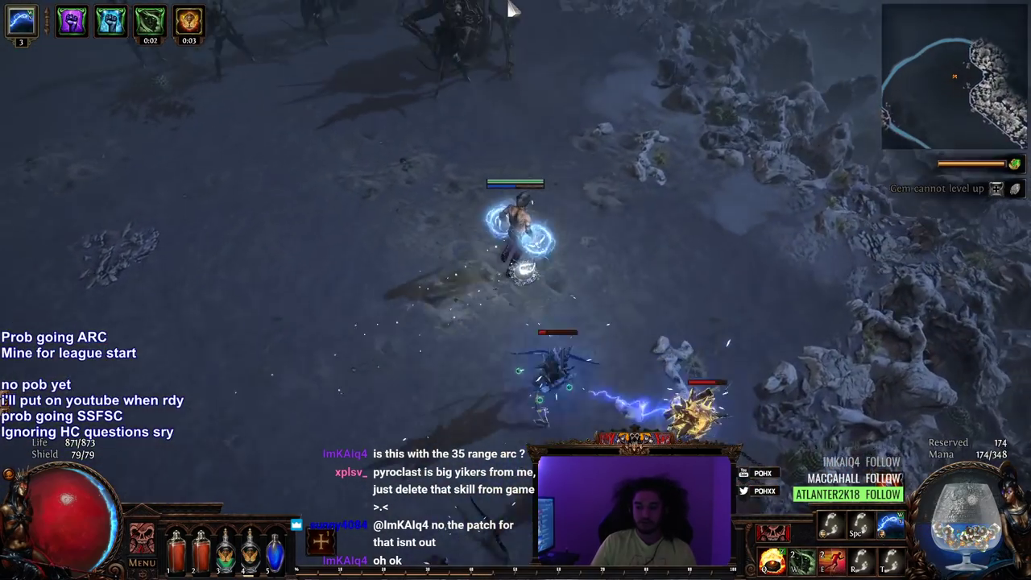
- Dash ahead, throw a last set of Arc mines at the pursuing monsters and run on across the lake
{"action": "key", "text": "w"}
{"action": "key", "text": "e"}
{"action": "key", "text": "Tab"}
{"action": "right_click", "coordinate": [548, 382]}
{"action": "key", "text": "d"}
{"action": "left_click", "coordinate": [320, 27]}
{"action": "left_click", "coordinate": [609, 41]}
- Exit The Dried Lake to the character selection screen
{"action": "key", "text": "Escape"}
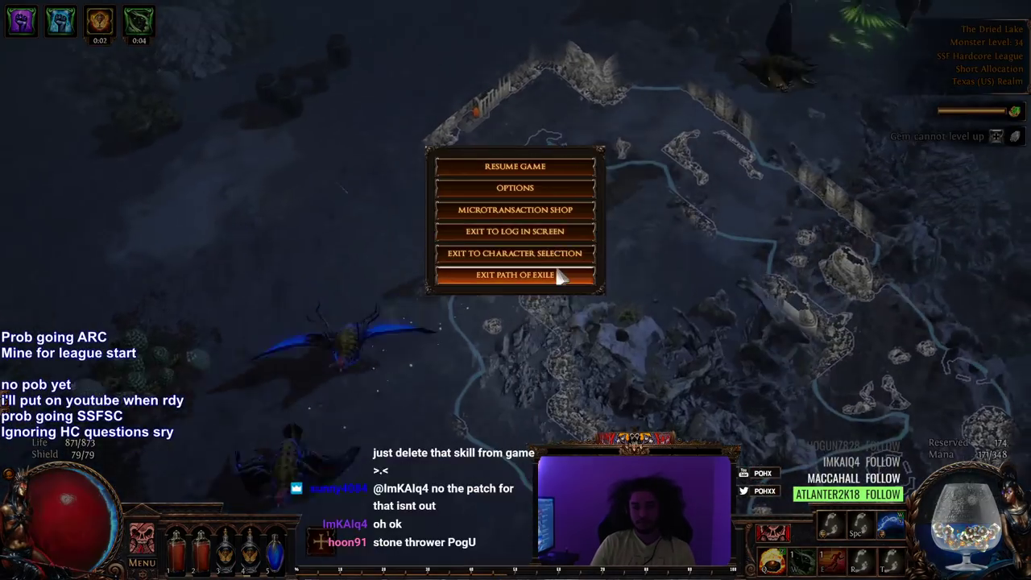
{"action": "key", "text": "Escape"}
{"action": "key", "text": "grave"}
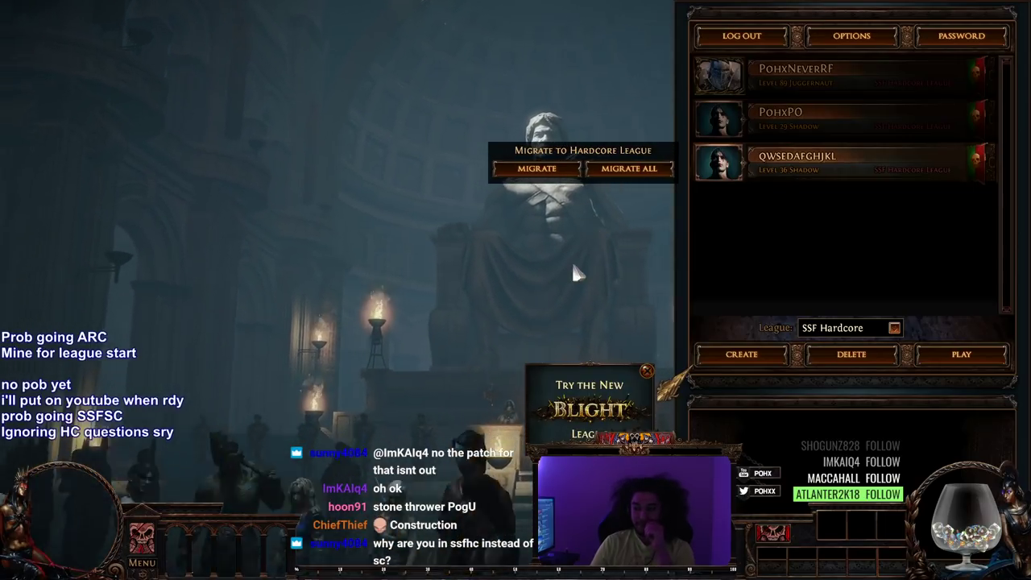